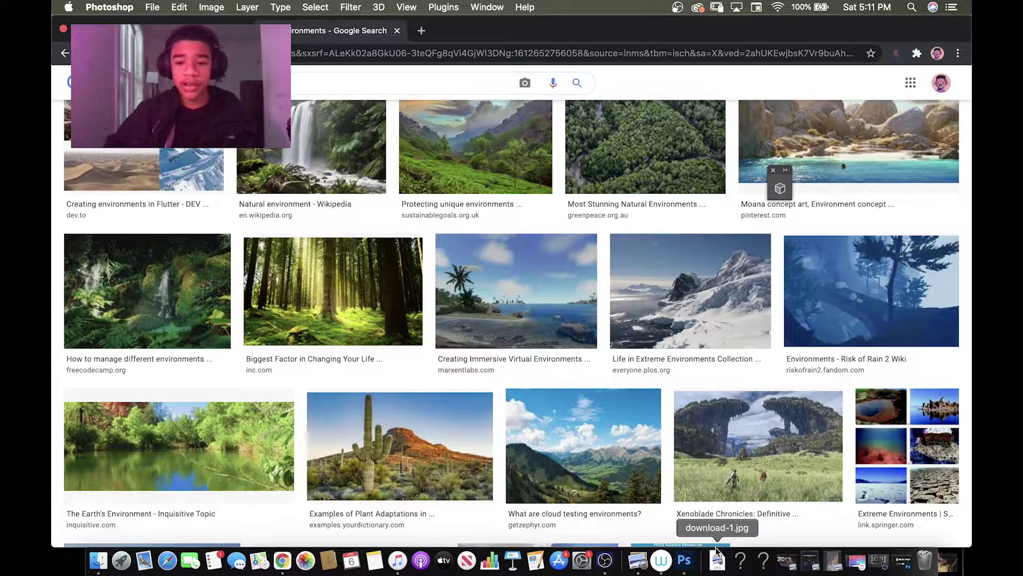
scroll(631, 268, up, 5)
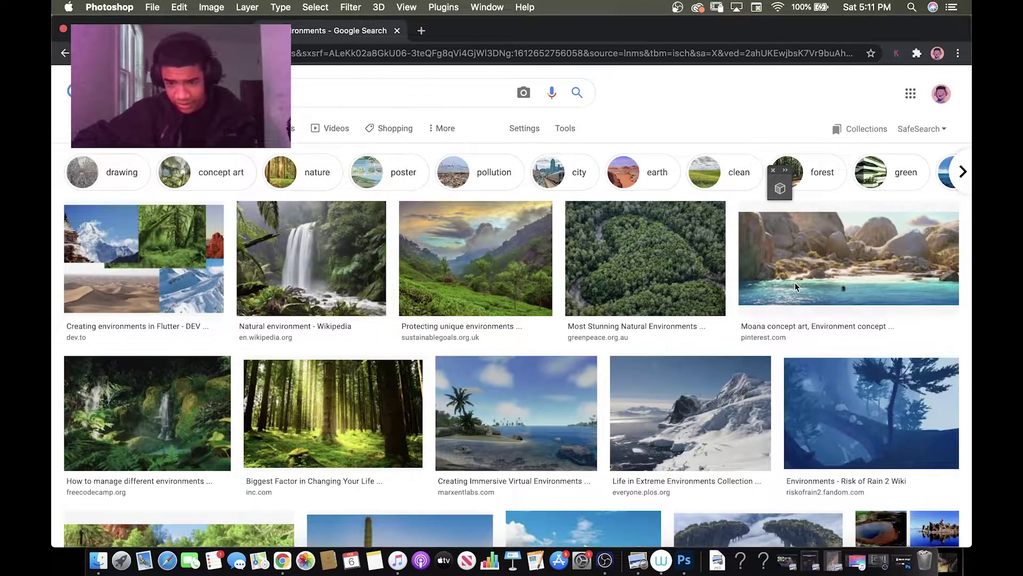
click(810, 259)
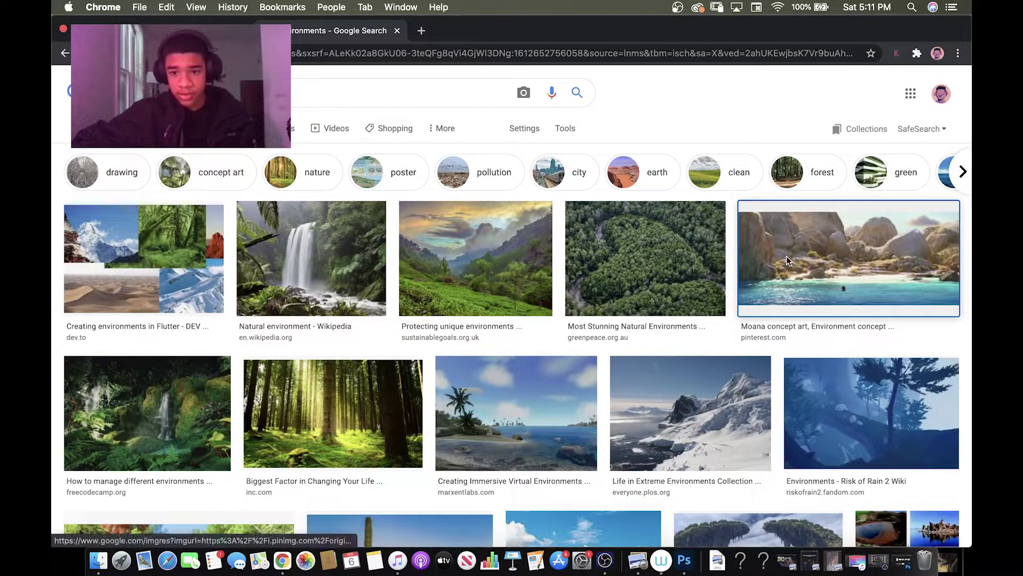
click(813, 256)
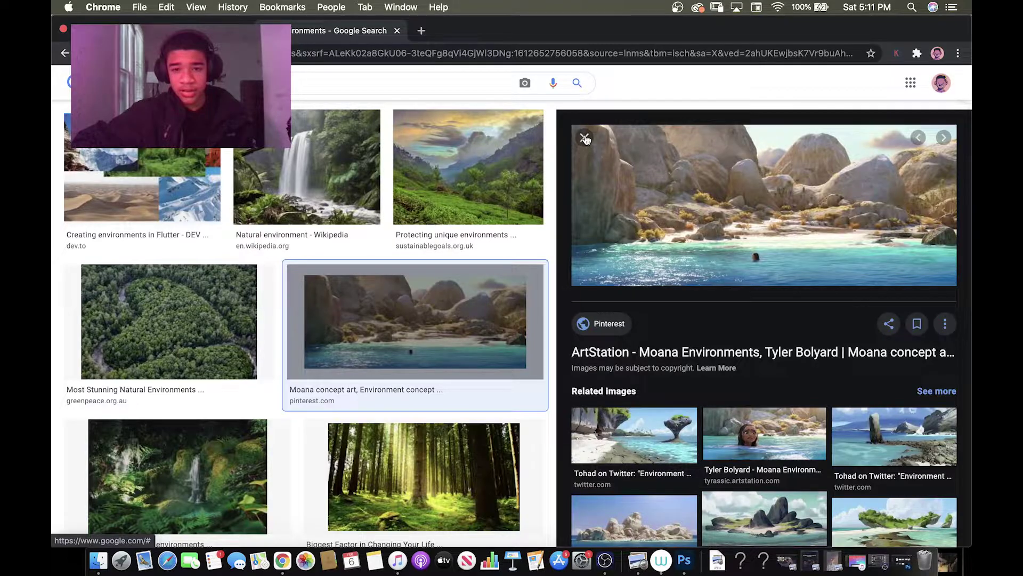
click(585, 139)
scroll(357, 228, down, 10)
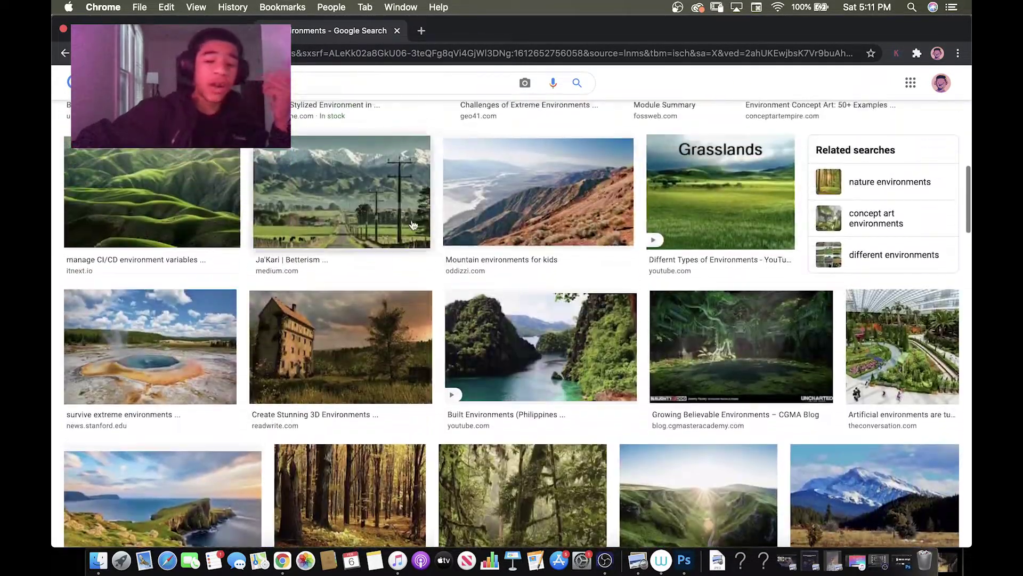
Copy the Moana beach concept art from the image results and paste it onto the blank canvas in Photoshop.
scroll(357, 228, up, 10)
click(846, 267)
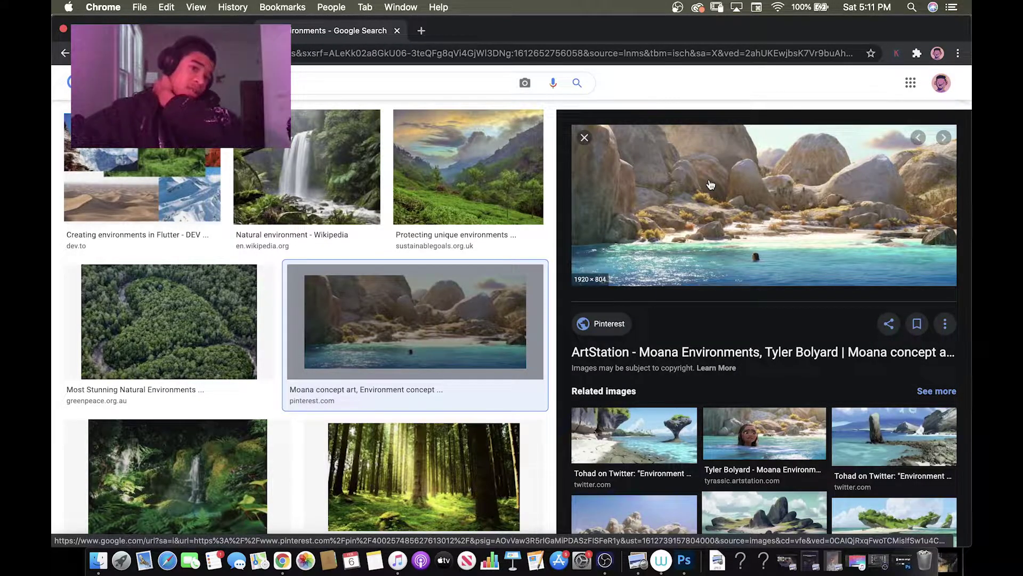
right_click(710, 185)
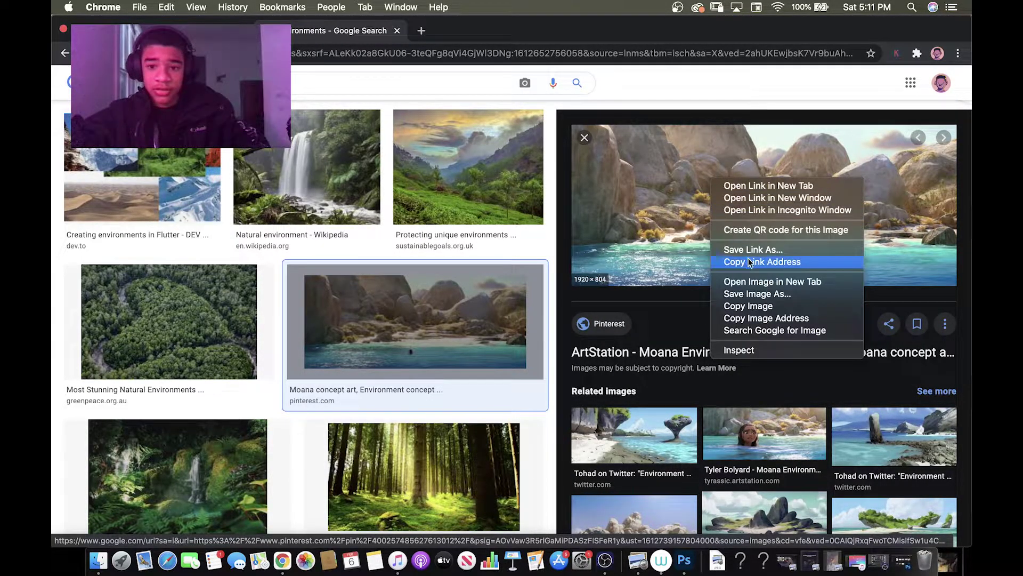
click(751, 306)
click(684, 560)
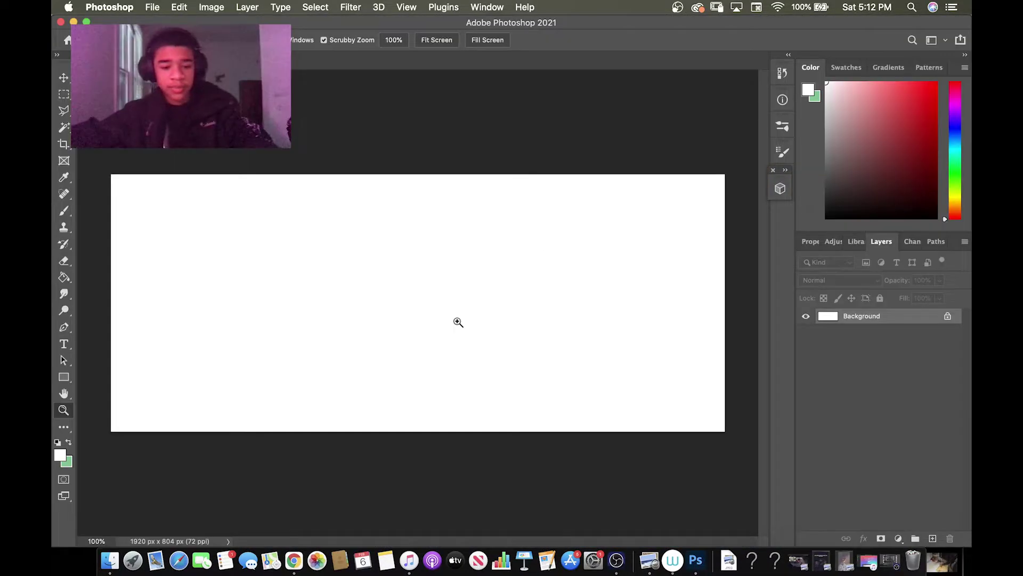
key(super+v)
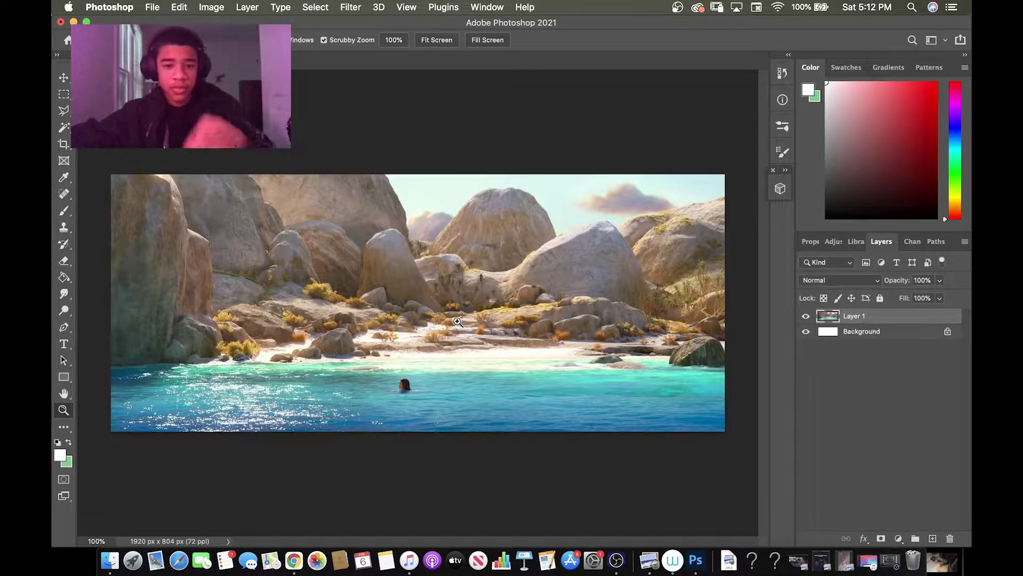
drag(462, 318, 317, 298)
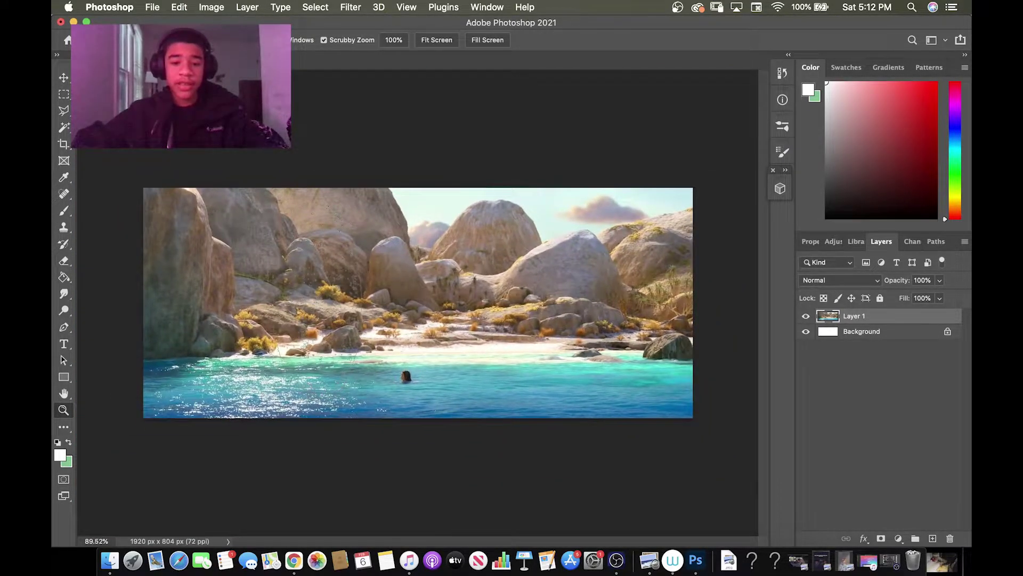
key(b)
click(573, 232)
mouse_move(478, 256)
mouse_down()
mouse_move(444, 249)
mouse_move(637, 301)
mouse_move(549, 377)
mouse_up()
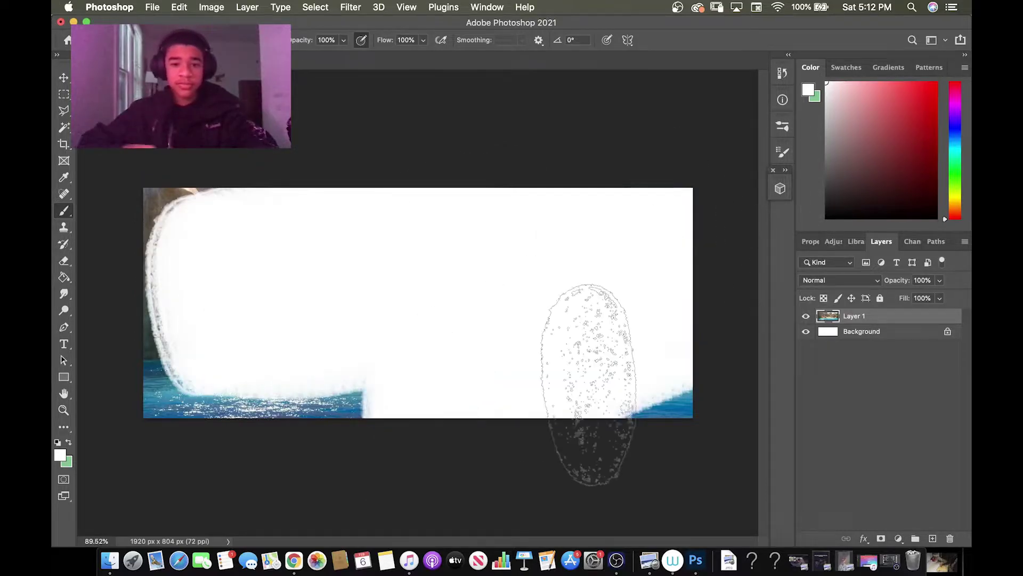
key(super+z)
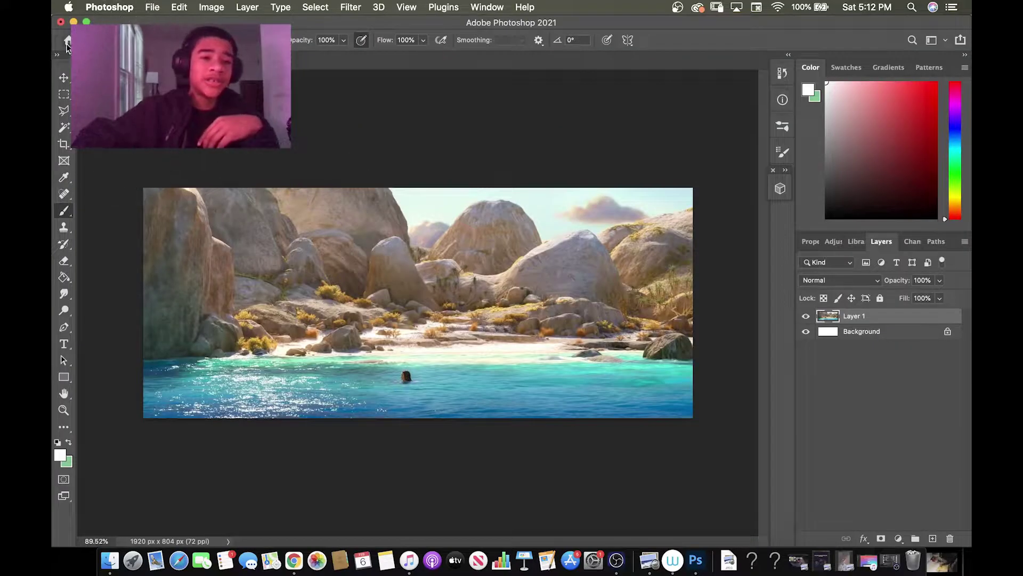
Create a new 1920 x 804 px document at 72 ppi with a white background in RGB Color.
click(66, 41)
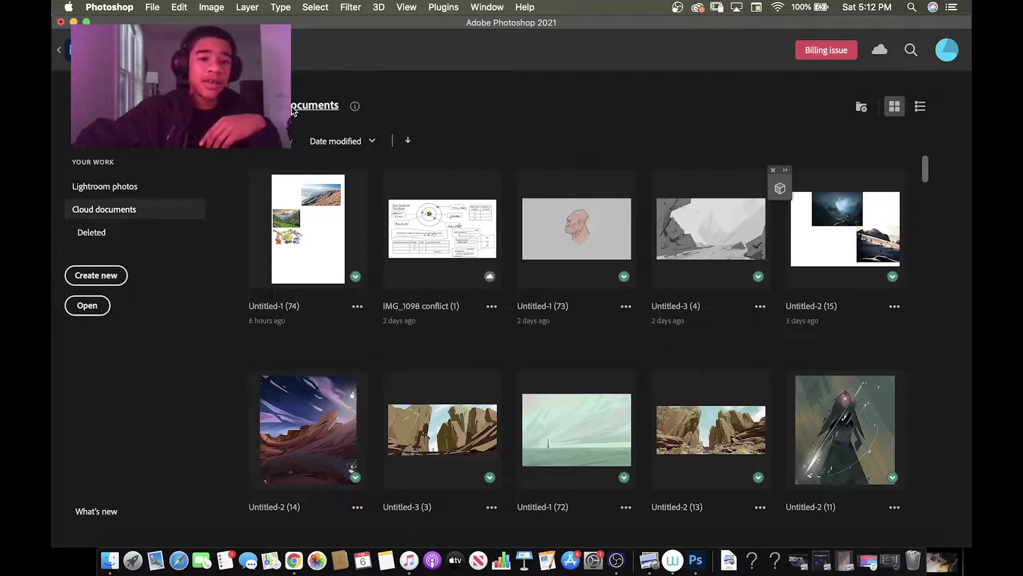
click(100, 275)
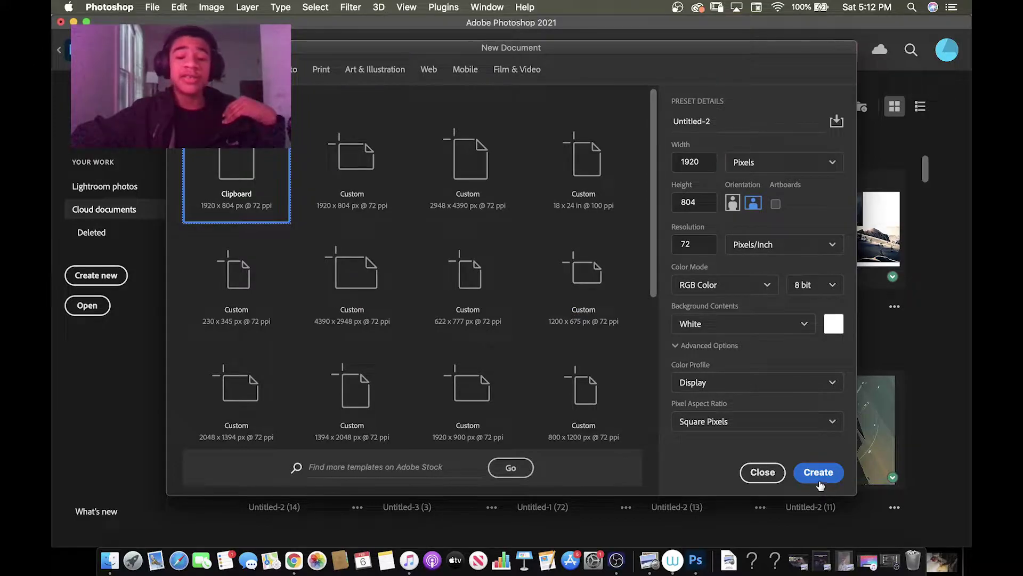
click(805, 473)
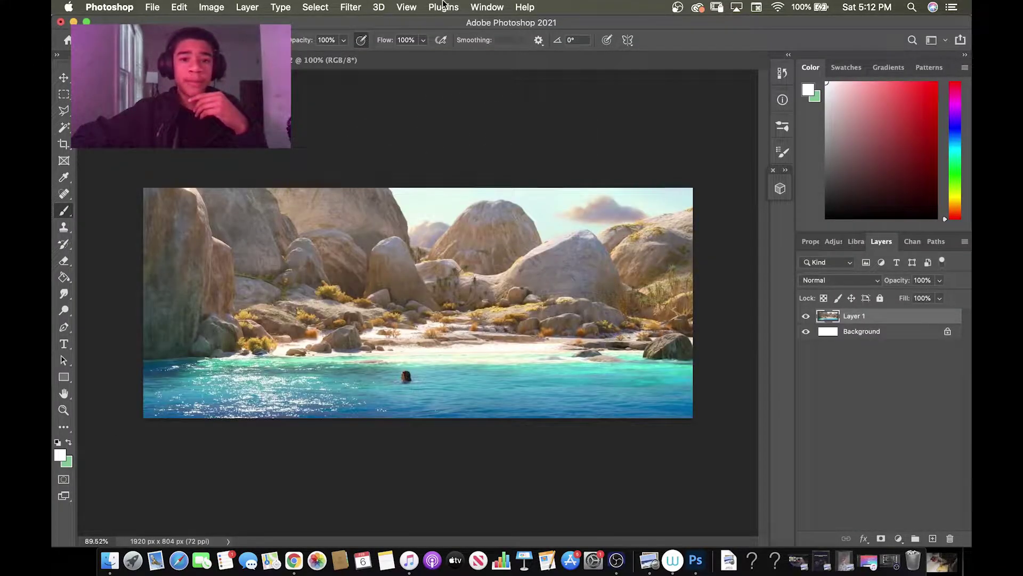
Arrange the two open documents 2-up horizontally, with the reference picture above and the blank canvas below.
click(474, 5)
mouse_move(526, 25)
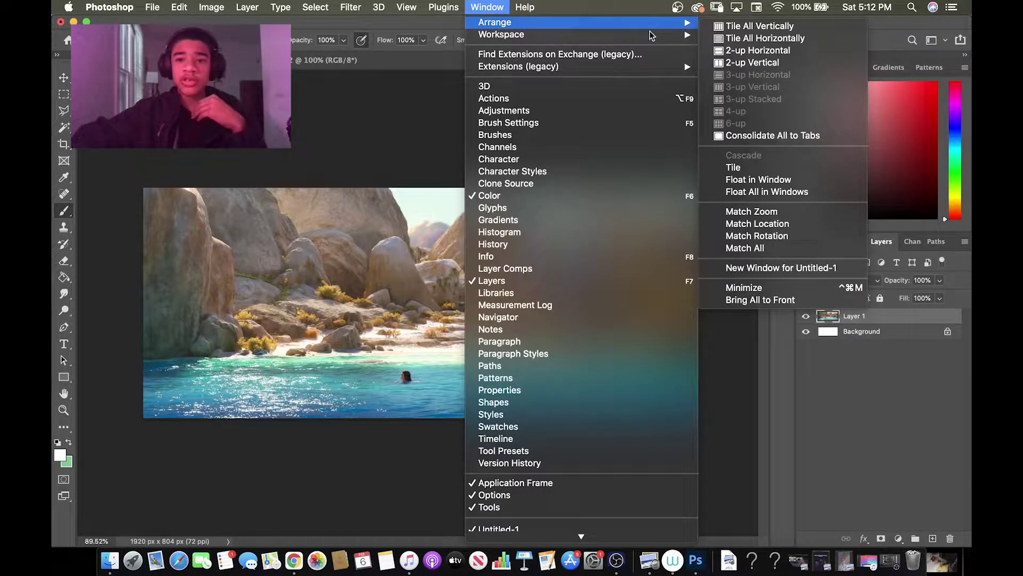
click(735, 51)
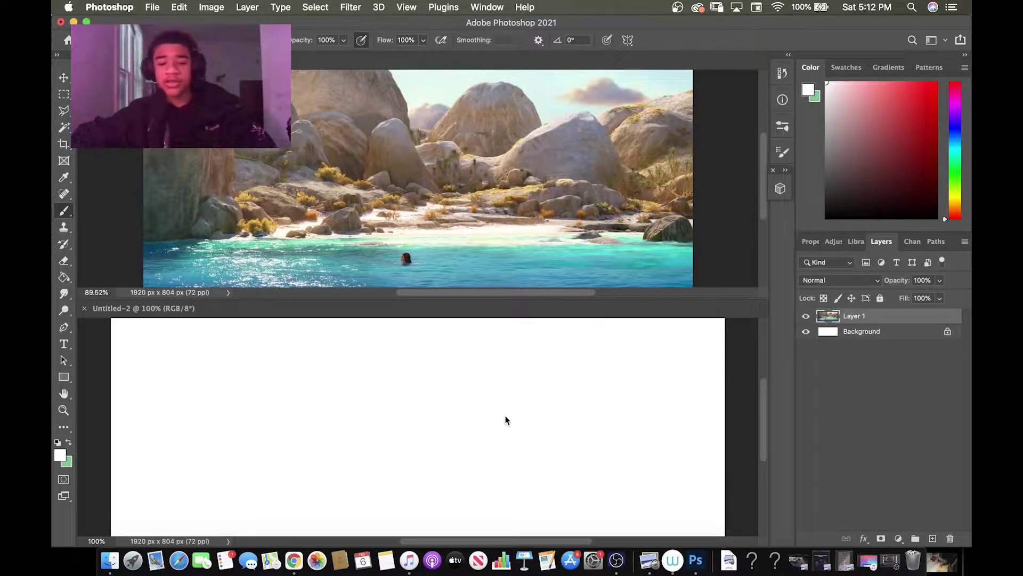
key(z)
click(487, 415)
drag(487, 416, 449, 409)
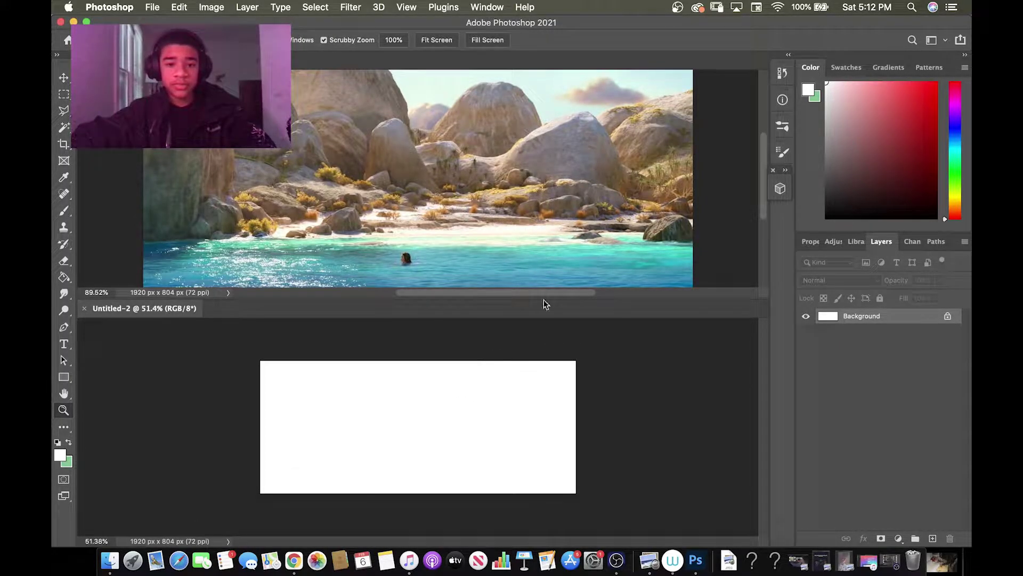
Rearrange the documents in a 2-up horizontal layout so the blank canvas sits above the reference picture, both fitting their panes.
click(588, 248)
click(487, 7)
mouse_move(495, 22)
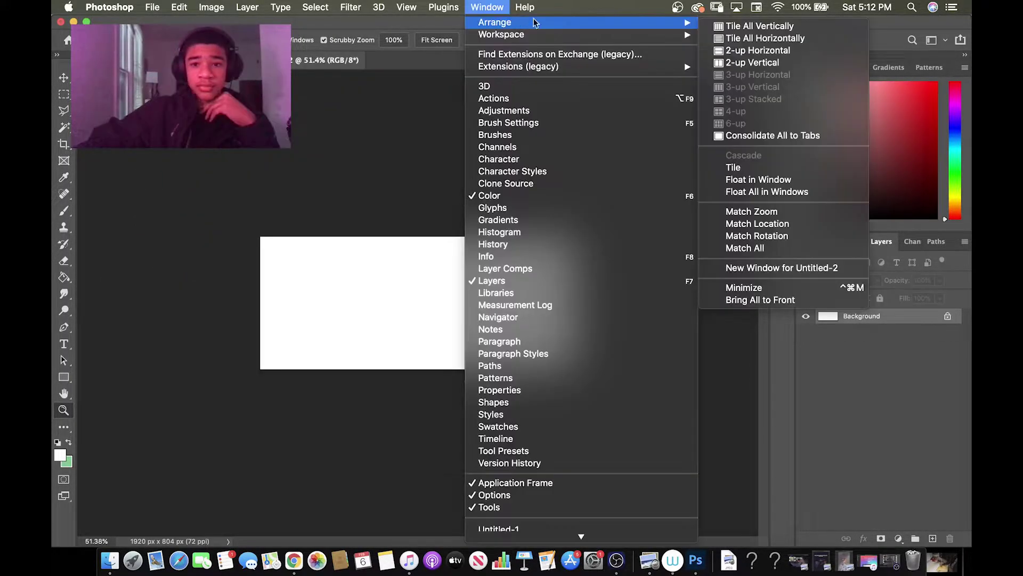
click(744, 49)
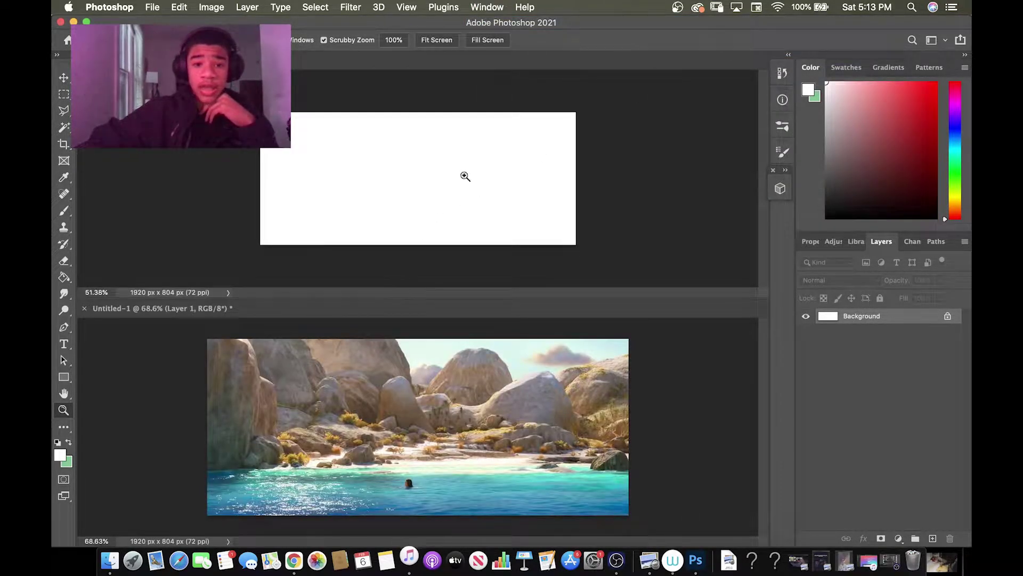
mouse_move(509, 159)
mouse_down()
mouse_move(488, 160)
mouse_move(528, 162)
mouse_move(516, 160)
mouse_up()
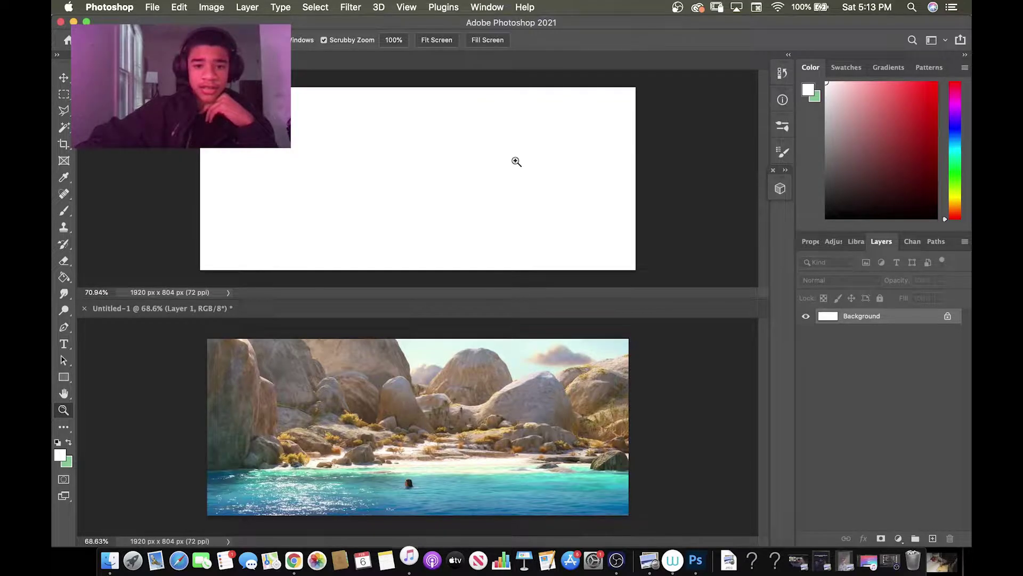
click(495, 363)
alt+click(488, 363)
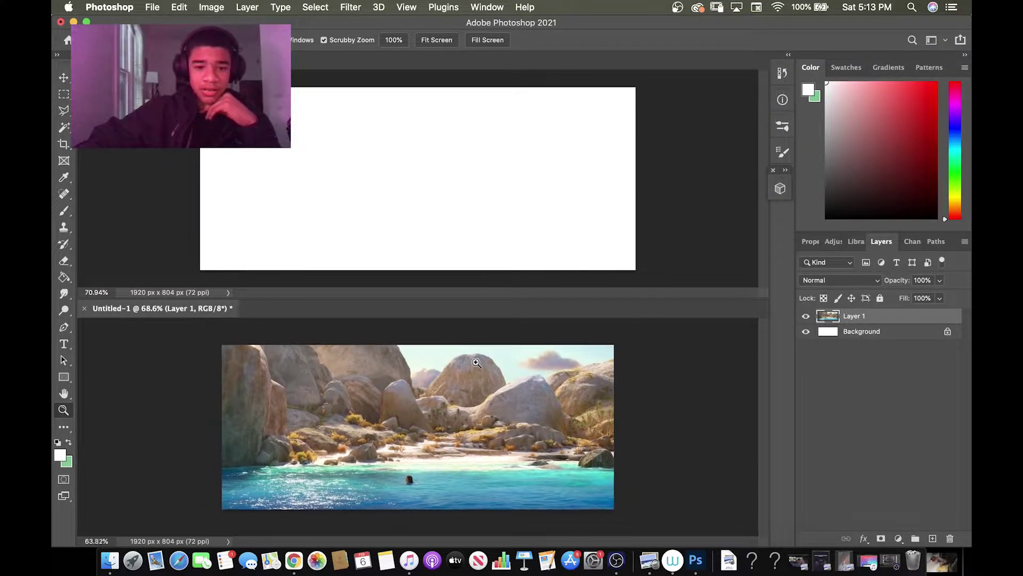
Pick the pale blue of the reference picture's sky as the foreground colour, using the Eyedropper and hue adjustments.
click(537, 363)
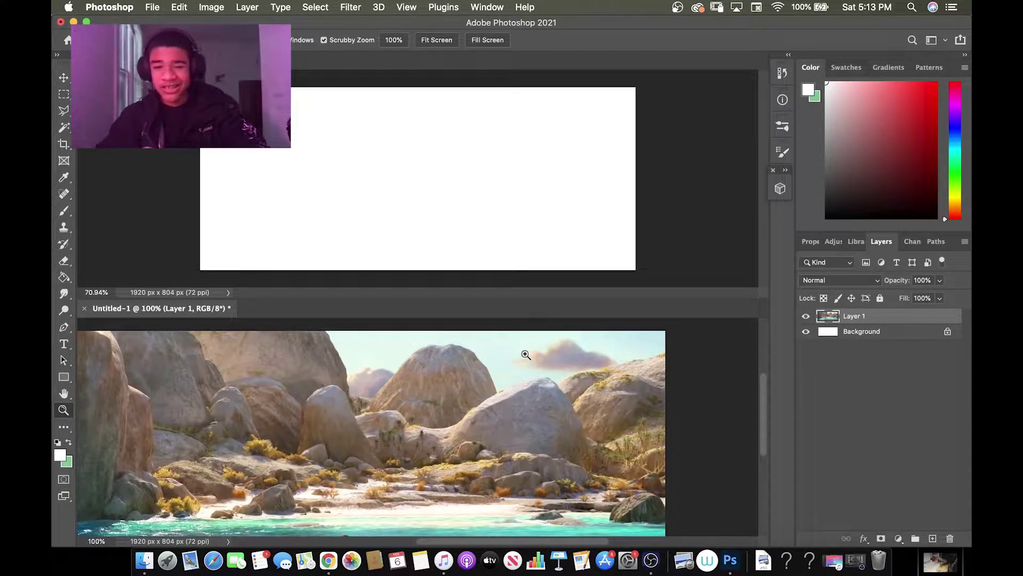
key(i)
drag(530, 353, 519, 346)
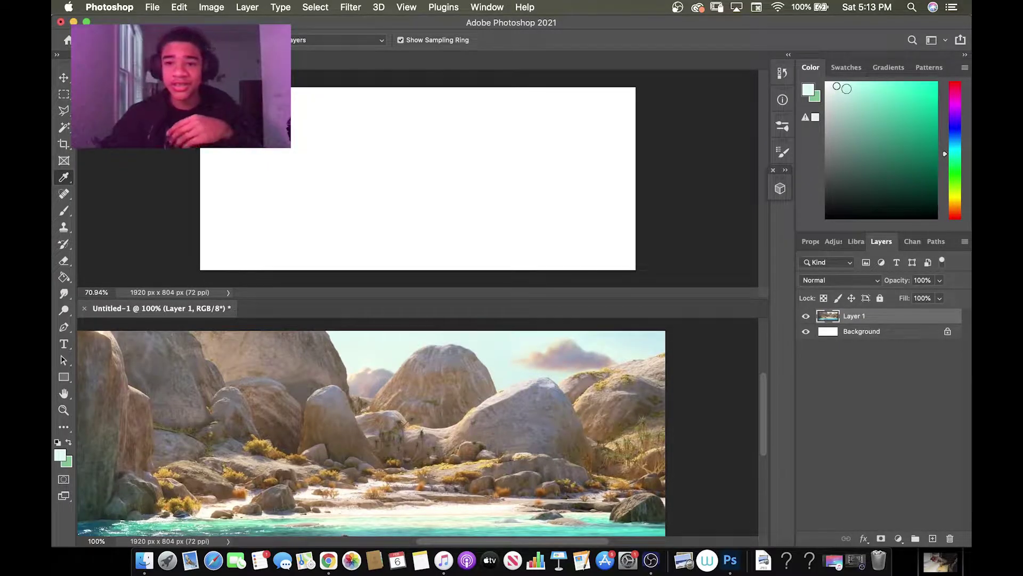
click(858, 139)
drag(857, 139, 898, 141)
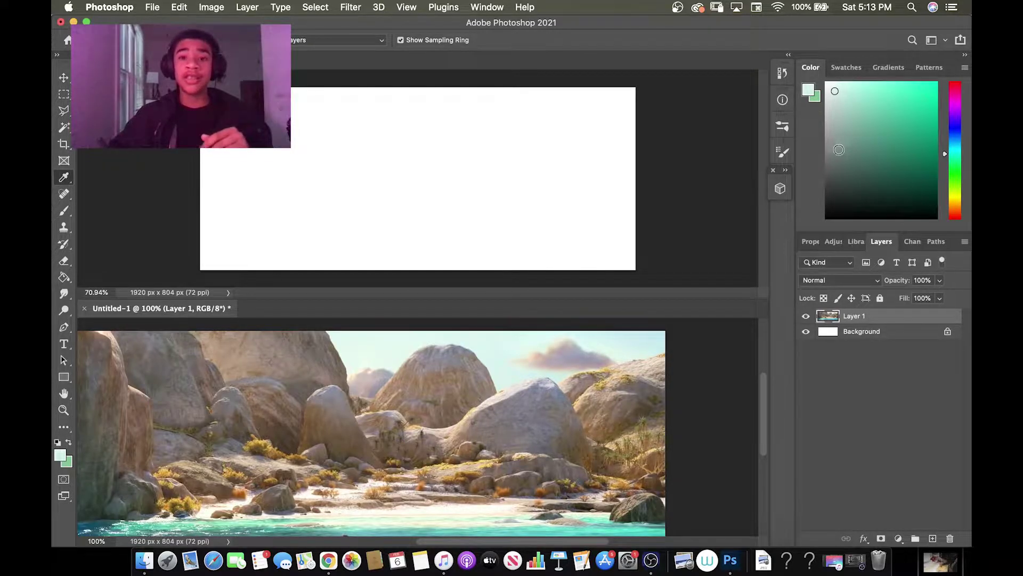
drag(944, 137, 948, 148)
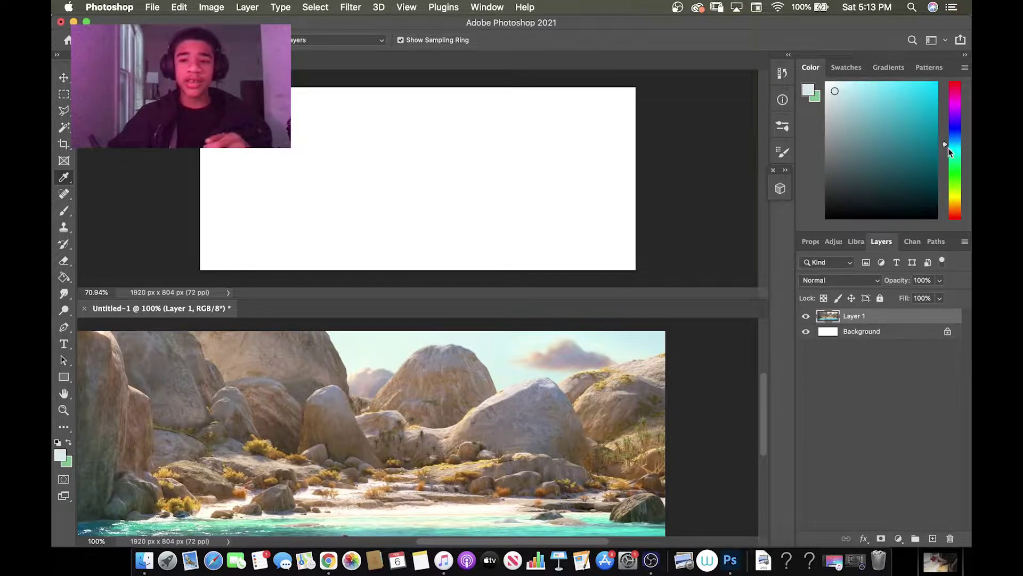
drag(646, 336, 647, 335)
Cover the whole blank canvas with the pale blue sky colour using a large brush.
key(b)
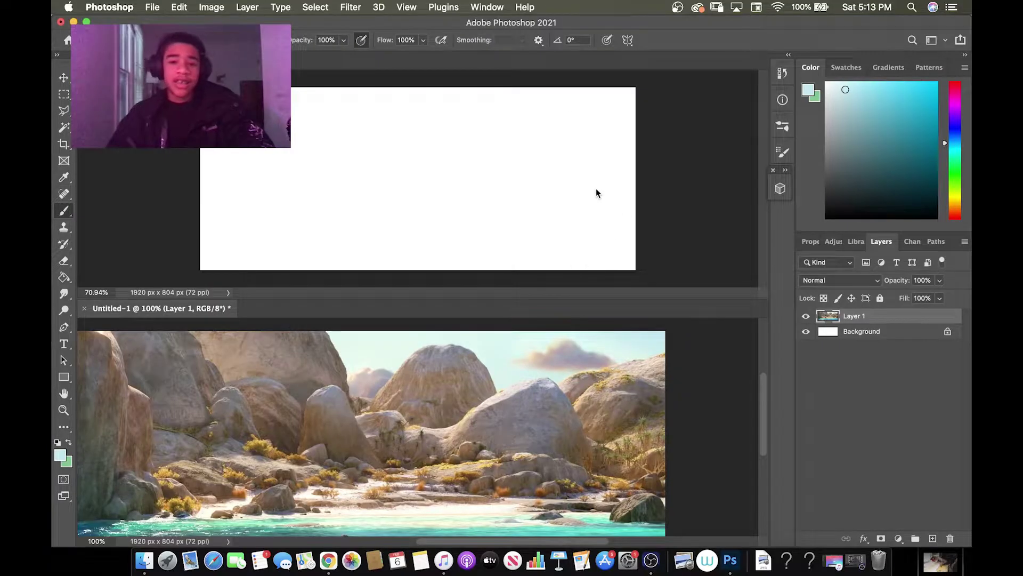
click(602, 186)
mouse_move(620, 128)
mouse_down()
mouse_move(542, 164)
mouse_move(566, 161)
mouse_move(550, 232)
mouse_move(578, 184)
mouse_move(310, 84)
mouse_move(235, 93)
mouse_move(178, 217)
mouse_up()
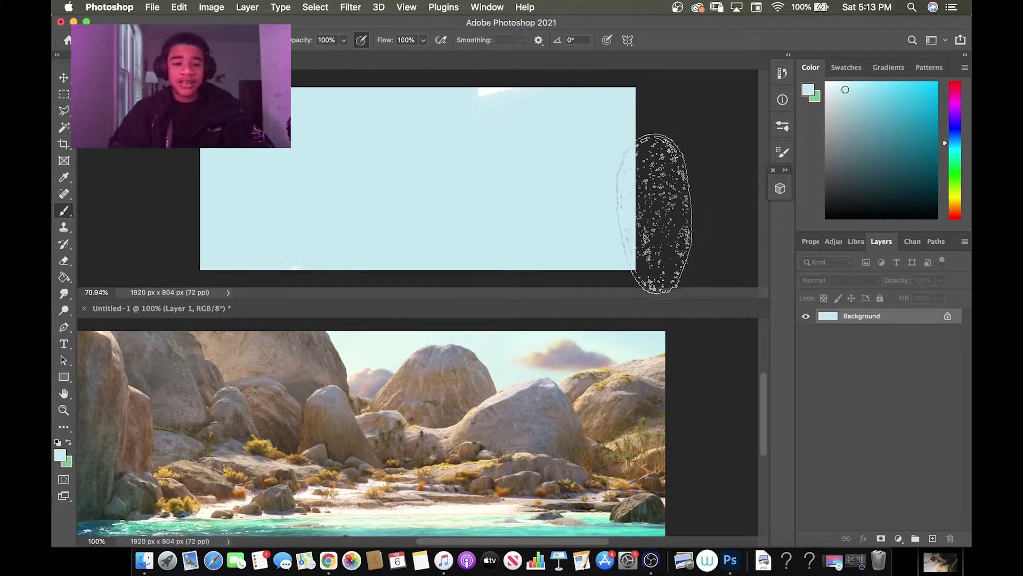
key(z)
alt+click(501, 454)
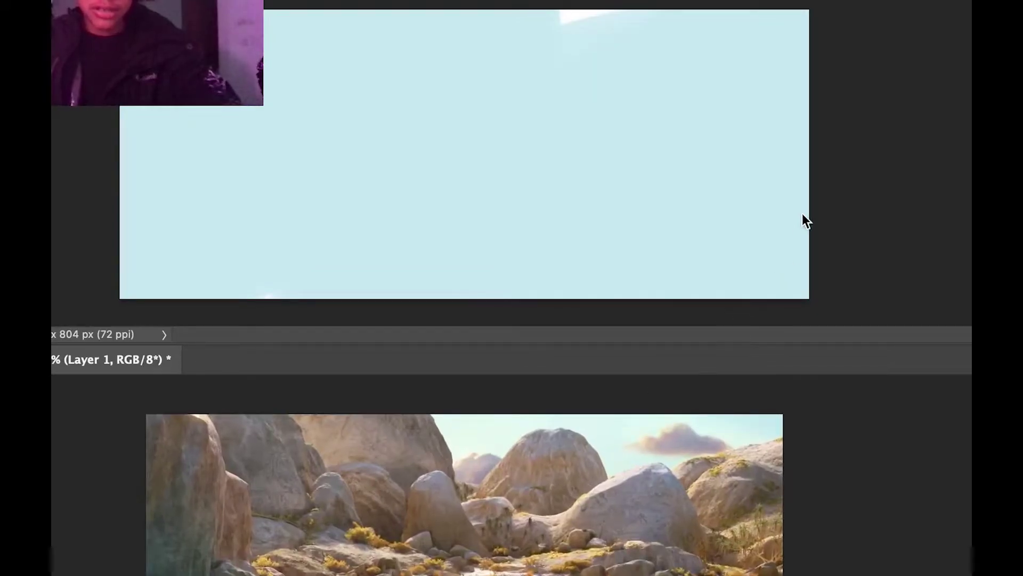
click(781, 232)
mouse_move(648, 211)
mouse_down()
mouse_move(589, 97)
mouse_move(686, 120)
mouse_up()
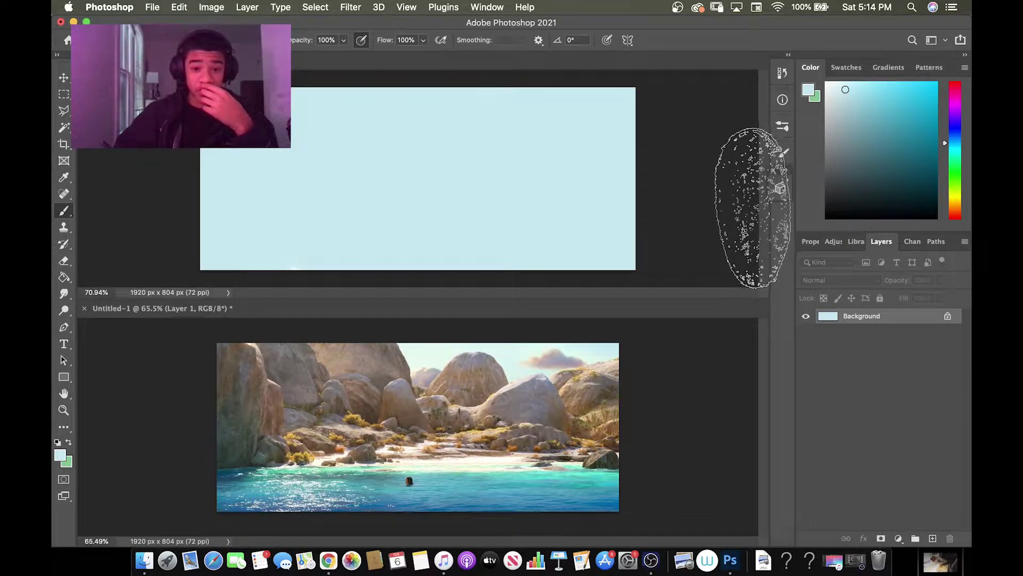
Add a new layer above the sky background and shrink the brush considerably for finer strokes.
click(966, 244)
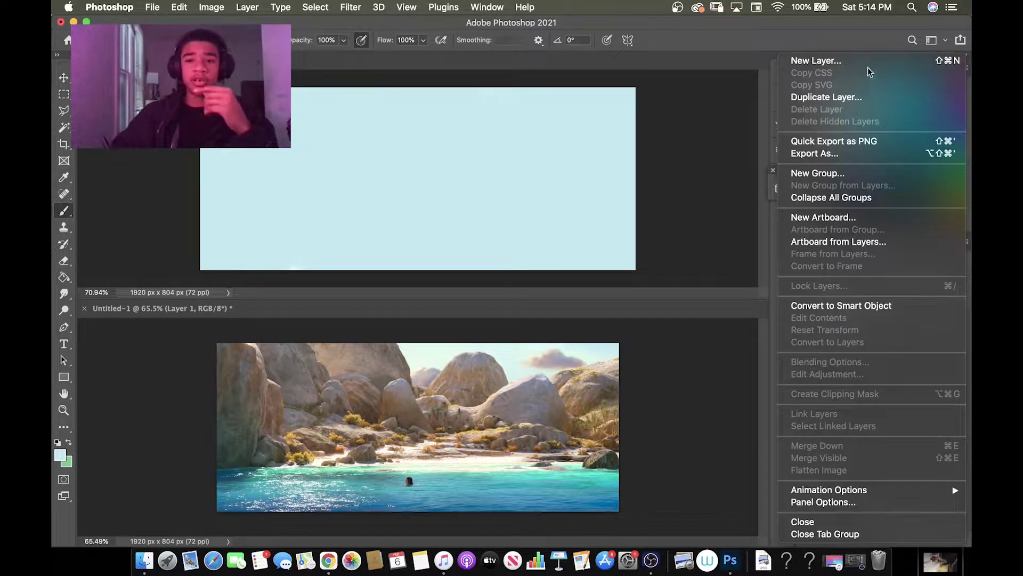
click(853, 57)
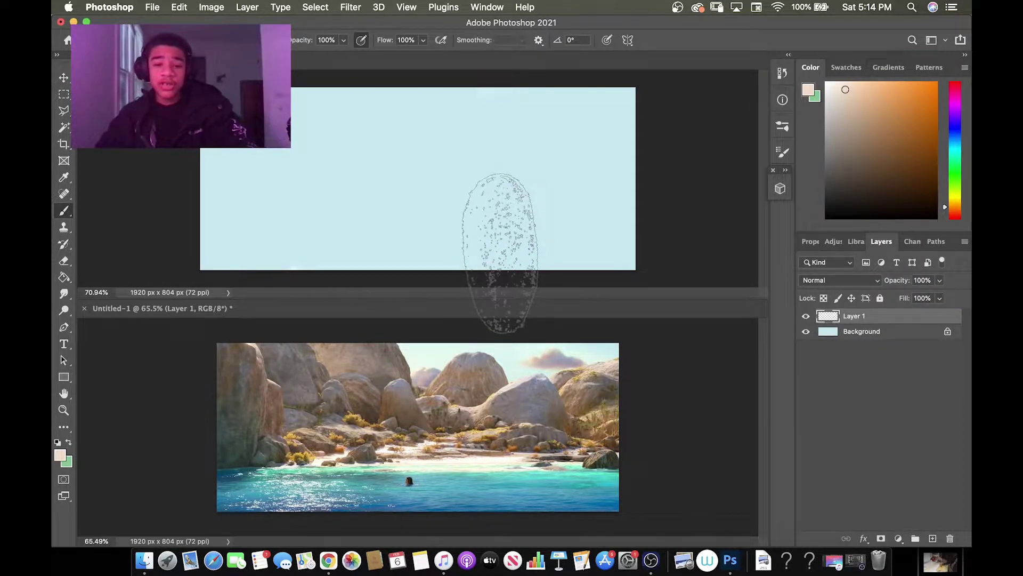
key(bracketleft)
key(bracketleft)
key(bracketleft)
key(bracketleft)
key(bracketleft)
key(bracketleft)
key(bracketleft)
key(bracketleft)
key(bracketleft)
key(bracketleft)
key(bracketleft)
key(bracketleft)
key(bracketleft)
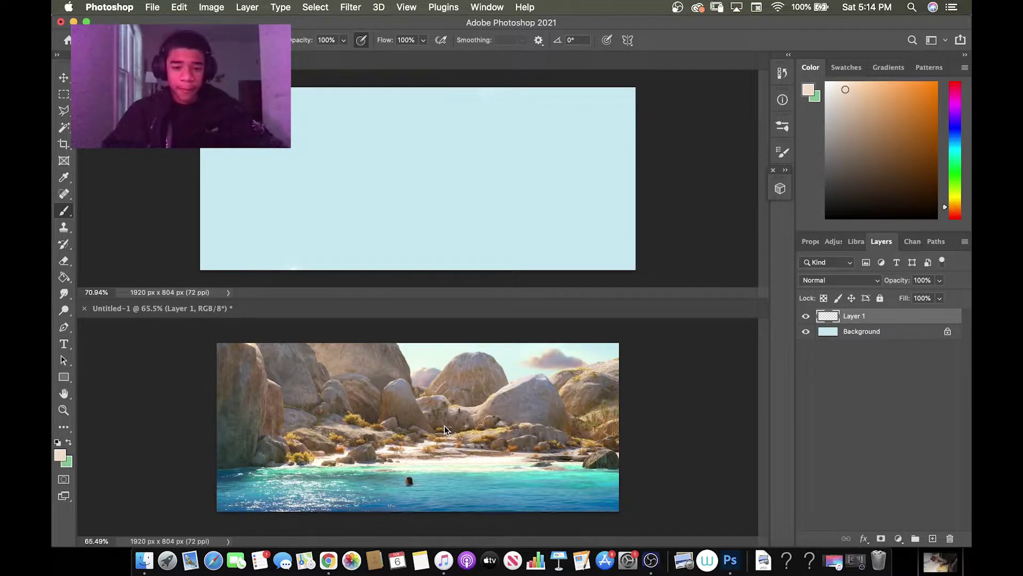
Sample the reference picture's sand colour, lighten it to off-white and fill the canvas's lower third as a beach band with brush size 269.
key(i)
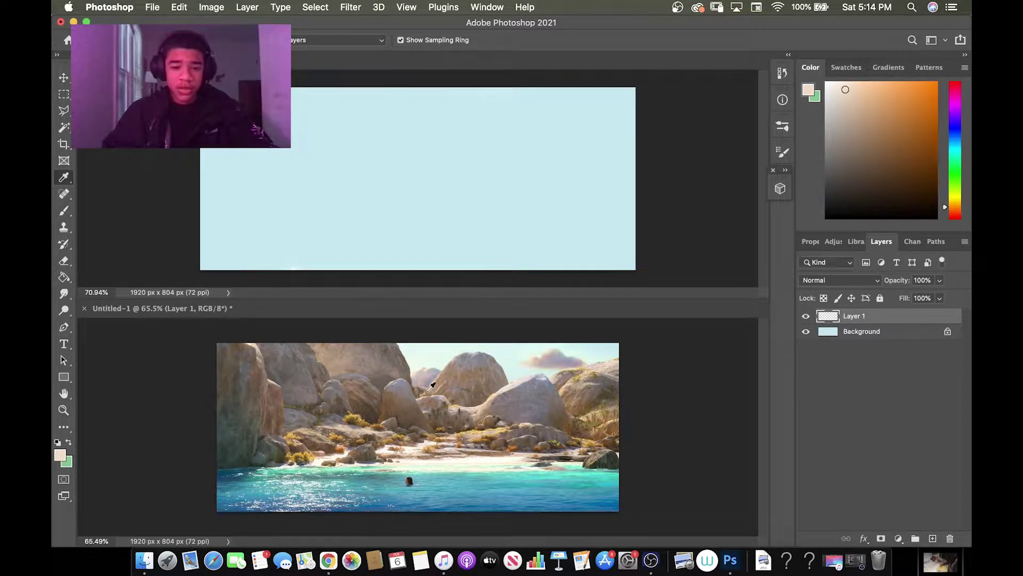
key(b)
drag(288, 215, 635, 214)
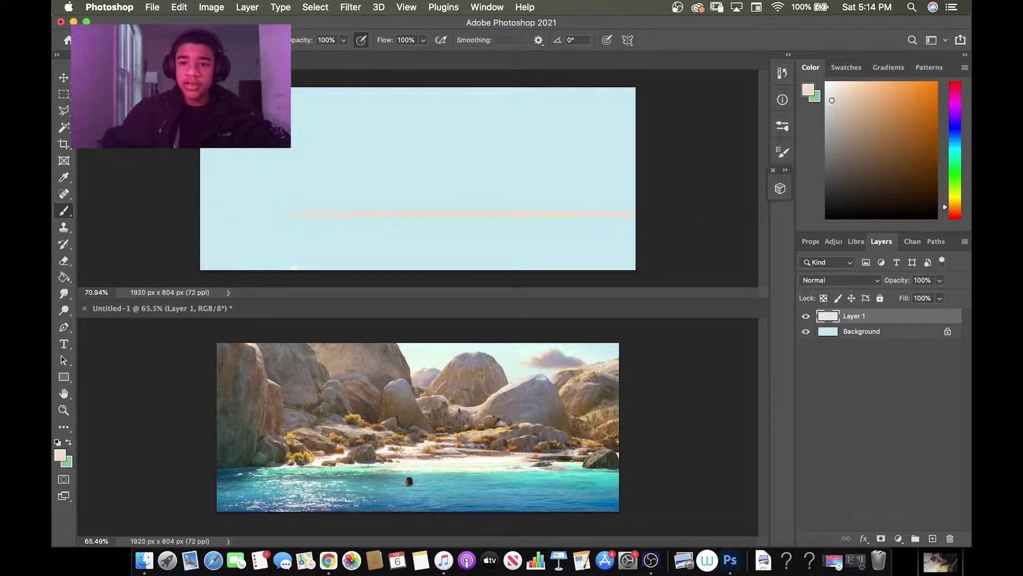
key(bracketright)
key(bracketright)
key(bracketright)
key(bracketright)
key(bracketright)
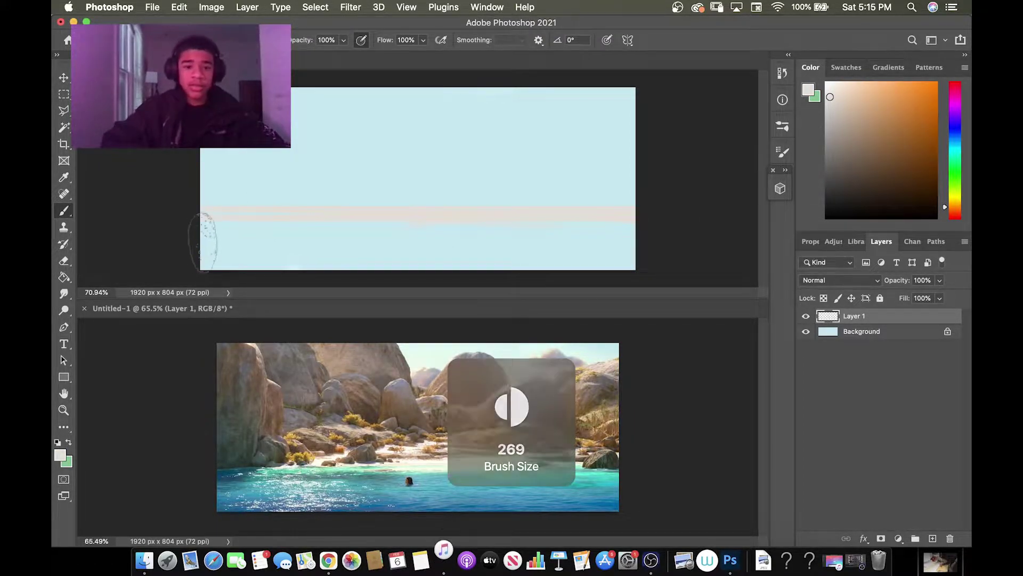
drag(193, 245, 637, 245)
click(826, 89)
mouse_move(269, 246)
mouse_down()
mouse_move(642, 258)
mouse_move(217, 253)
mouse_up()
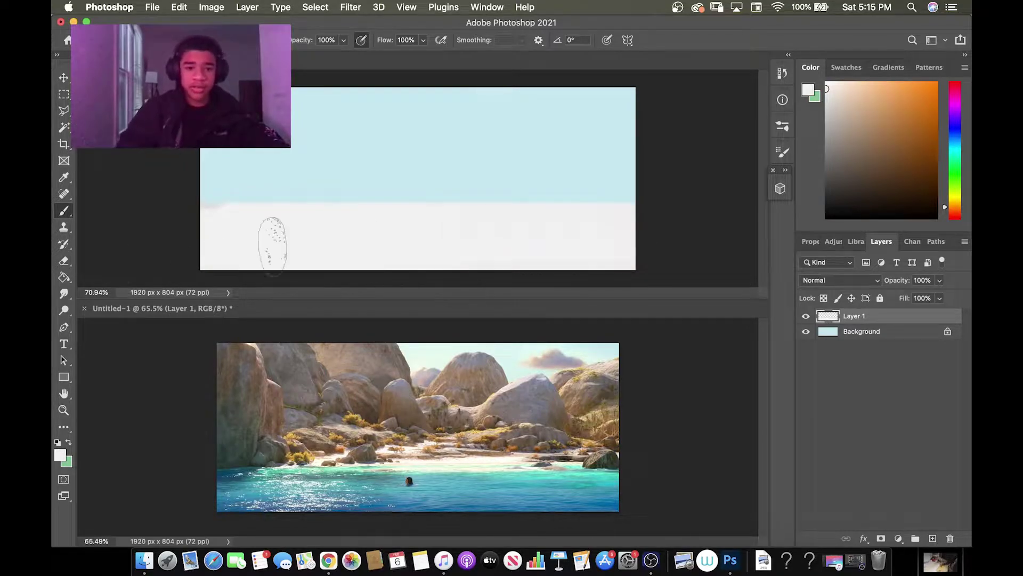
Add a new layer named Layer 2 with default settings above the beach layer.
click(965, 242)
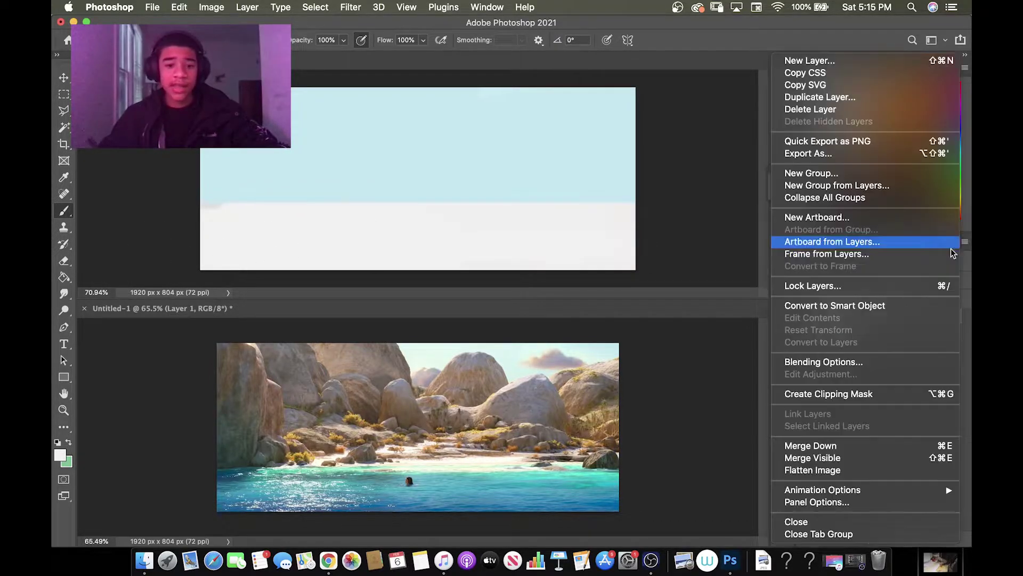
click(805, 59)
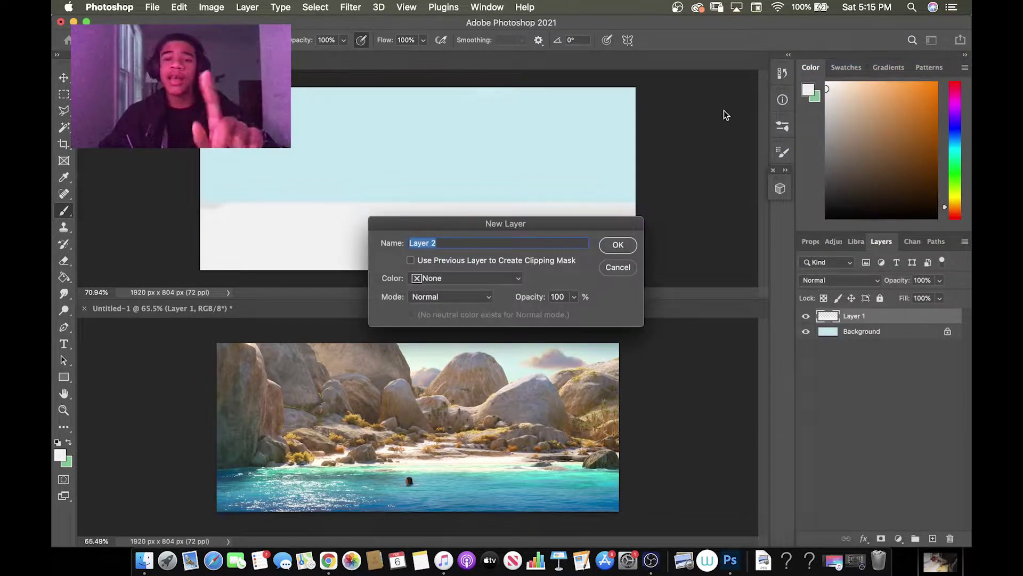
key(Return)
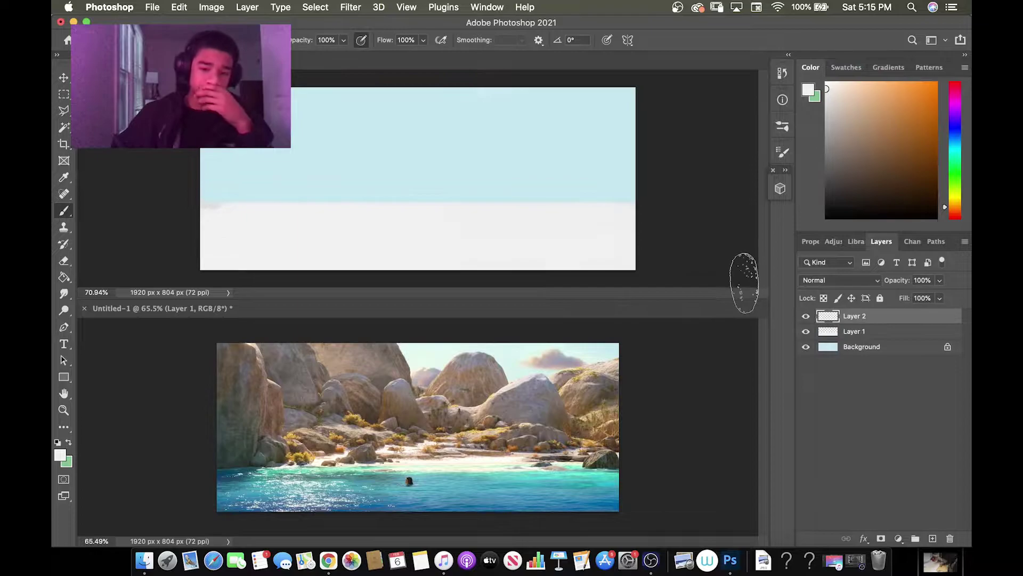
Pick a deep blue and paint a sea band across the lower part of the beach on Layer 2.
click(954, 133)
click(853, 145)
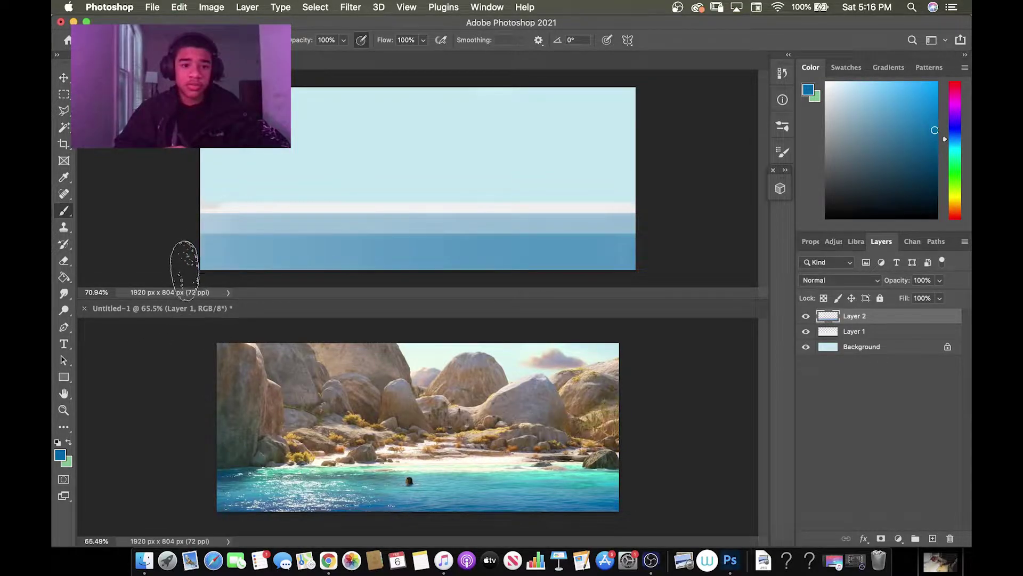
mouse_move(192, 261)
mouse_down()
mouse_move(389, 278)
mouse_move(829, 244)
mouse_up()
drag(670, 251, 288, 245)
key(super+z)
mouse_move(202, 239)
mouse_down()
mouse_move(480, 213)
mouse_move(642, 229)
mouse_up()
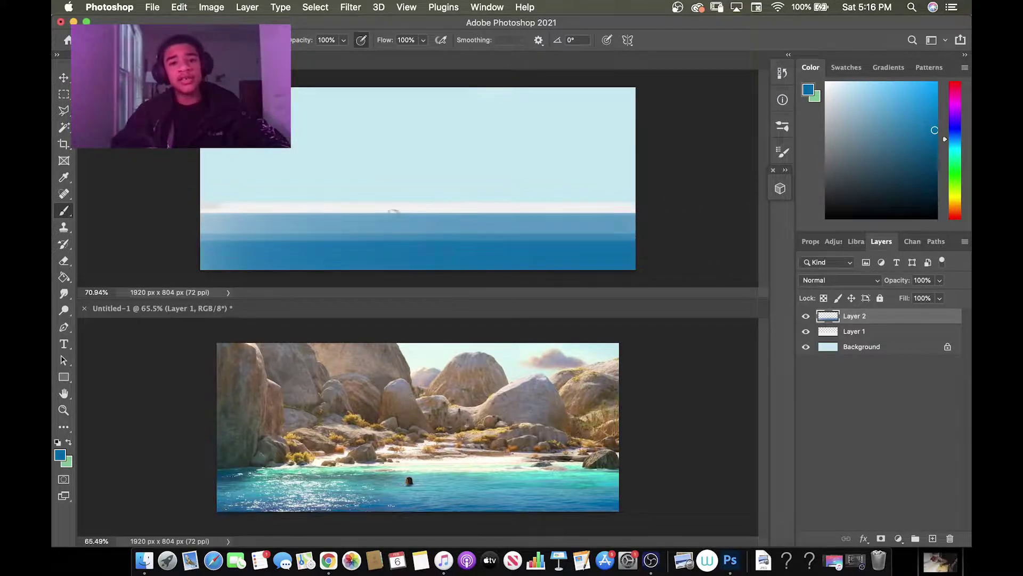
Sample the beach's off-white and paint the beach higher into the sky on Layer 1.
key(i)
drag(392, 209, 409, 205)
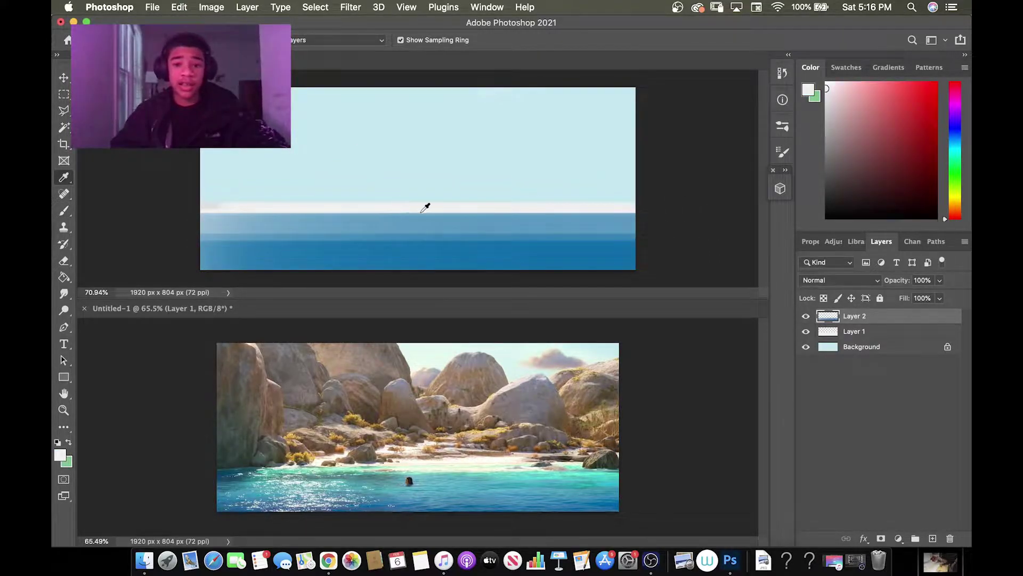
click(855, 331)
key(b)
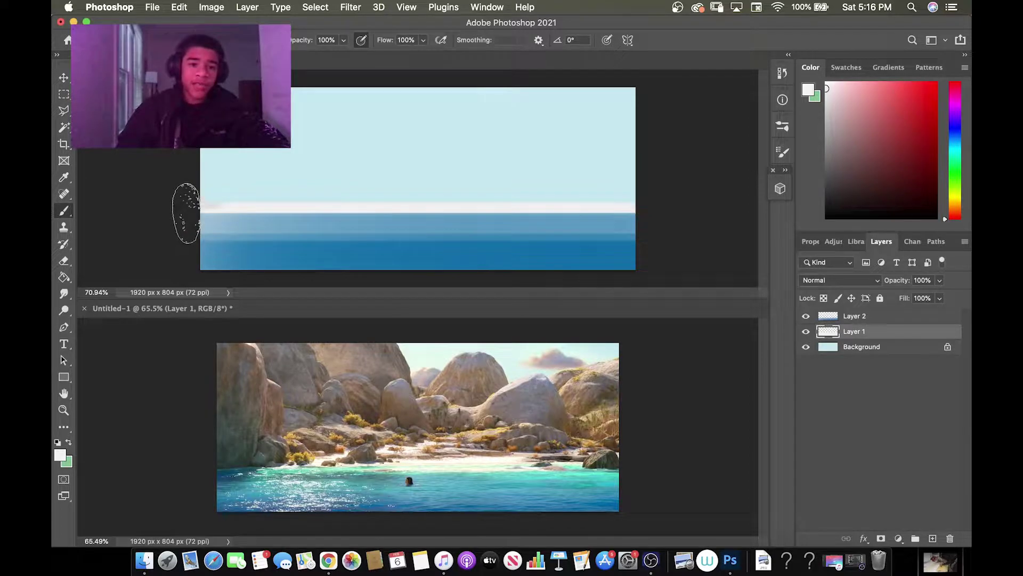
drag(257, 208, 656, 246)
drag(354, 201, 576, 210)
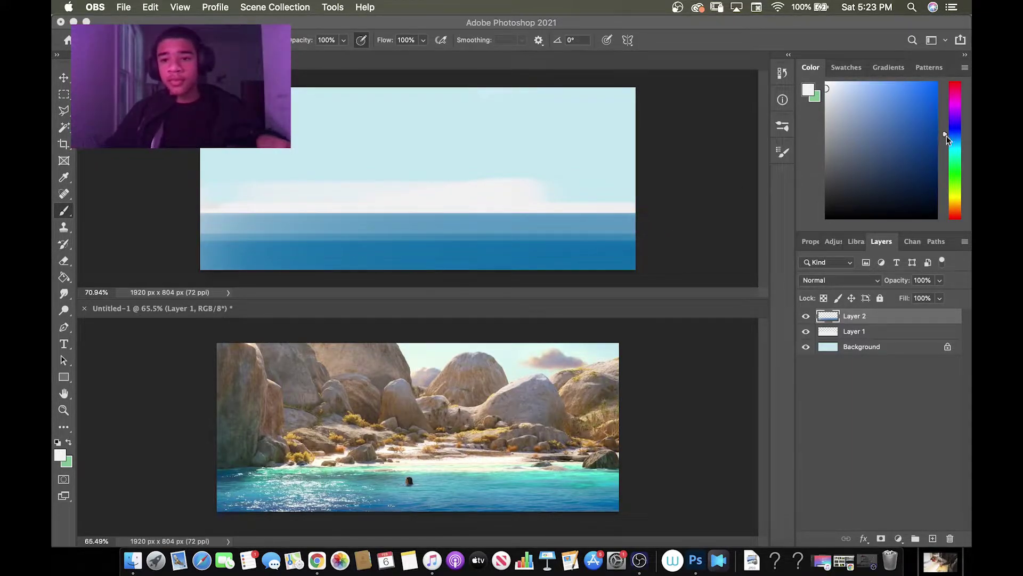
Pick a muted sea green and erase all the blue sea from Layer 2 with a much larger eraser.
click(954, 157)
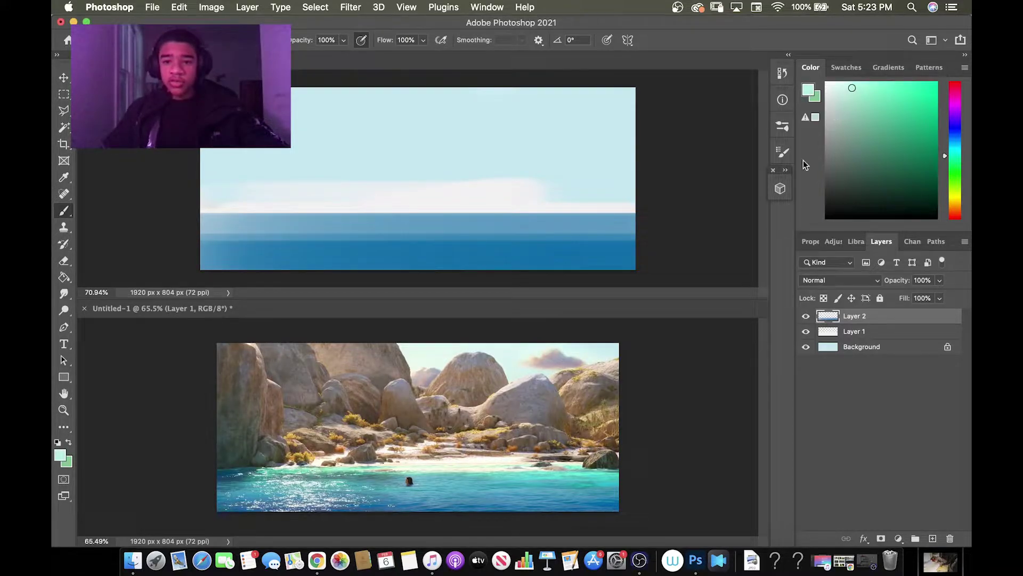
click(858, 108)
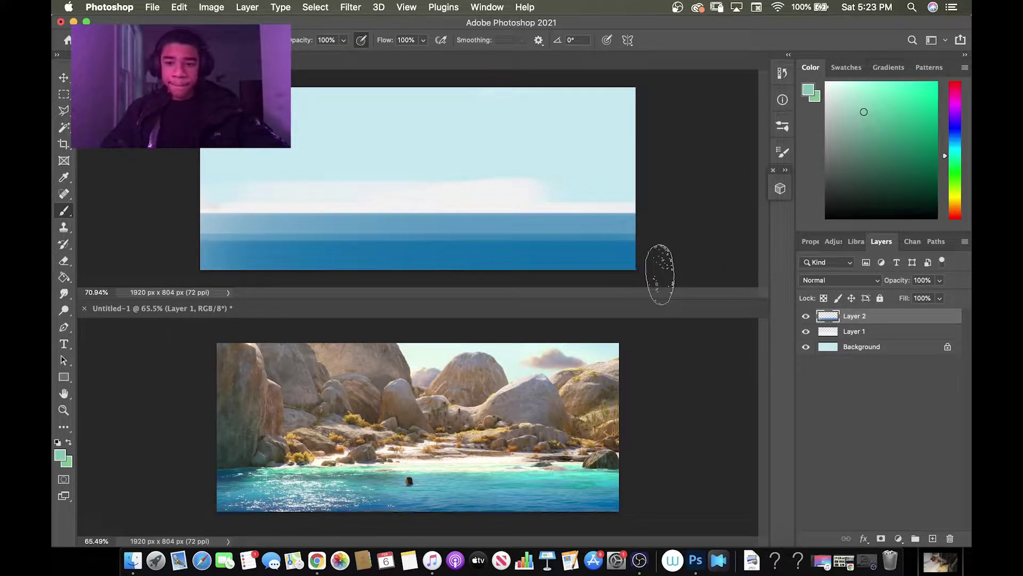
key(e)
mouse_move(416, 262)
mouse_down()
mouse_move(657, 210)
mouse_move(639, 206)
mouse_up()
key(bracketleft)
key(bracketright)
key(bracketright)
key(bracketright)
key(bracketright)
key(bracketright)
key(bracketright)
key(bracketright)
key(bracketright)
key(bracketright)
key(bracketright)
key(bracketright)
key(bracketright)
key(bracketright)
key(bracketright)
key(bracketright)
key(bracketright)
key(bracketright)
mouse_move(603, 244)
mouse_down()
mouse_move(273, 246)
mouse_move(165, 274)
mouse_move(338, 251)
mouse_move(557, 263)
mouse_up()
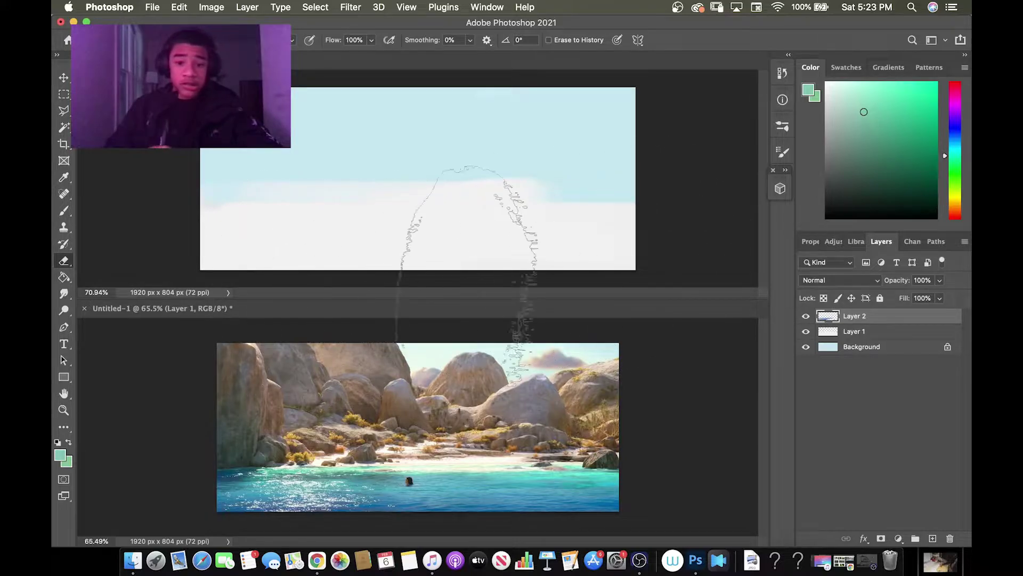
Erase the raised off-white area above the beach's edge on Layer 1 with a much smaller eraser.
key(b)
key(bracketright)
key(bracketright)
key(bracketright)
key(bracketright)
key(bracketleft)
key(bracketleft)
key(bracketleft)
key(bracketleft)
key(bracketleft)
key(bracketleft)
key(bracketleft)
key(bracketleft)
key(bracketleft)
key(bracketleft)
key(bracketleft)
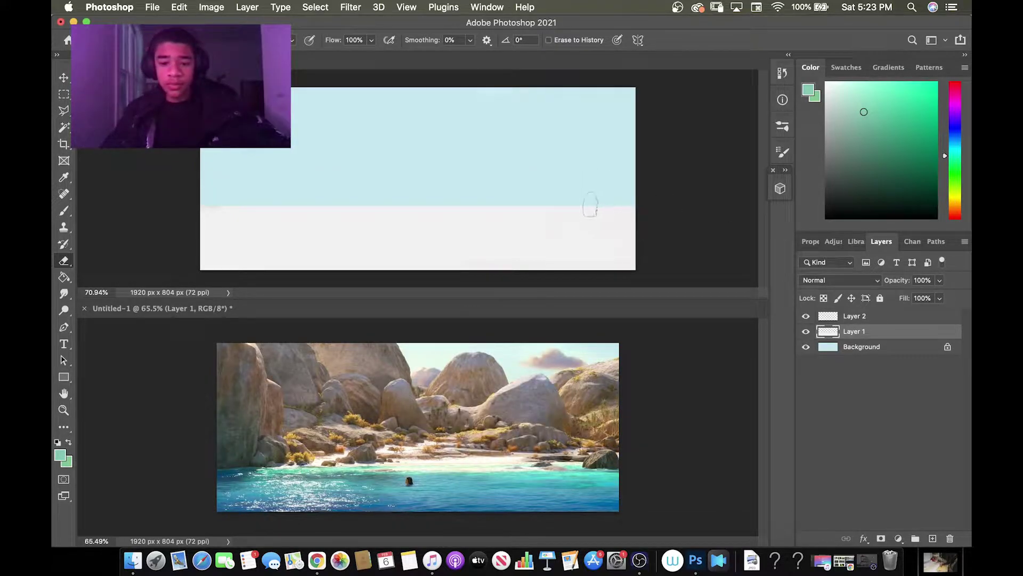
Pick a pale sand colour with the Eyedropper and shift its hue slightly within orange.
key(i)
click(602, 168)
drag(959, 203, 962, 205)
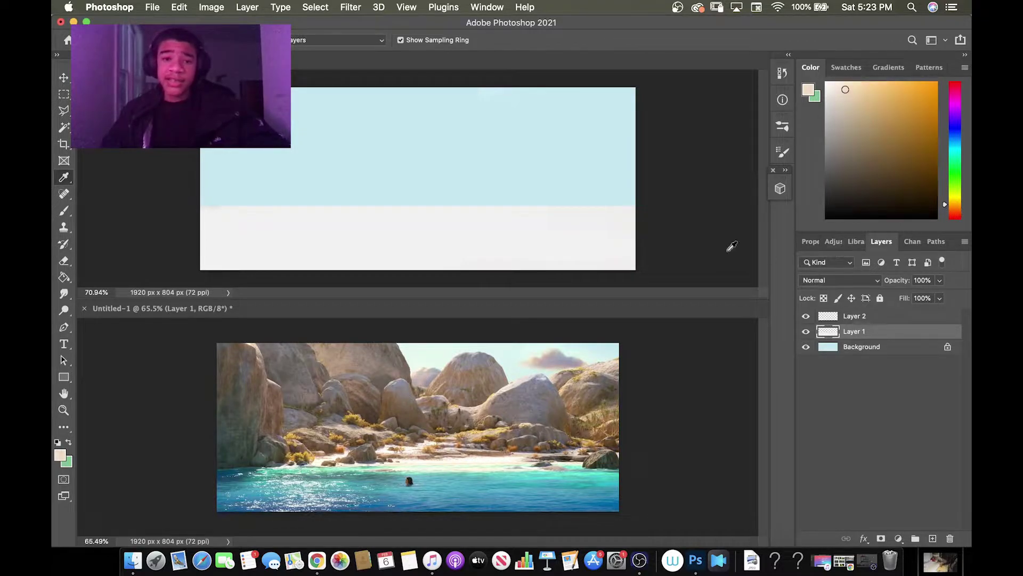
Repaint the beach band on Layer 1 in a warm off-white, undoing the unwanted strokes.
key(b)
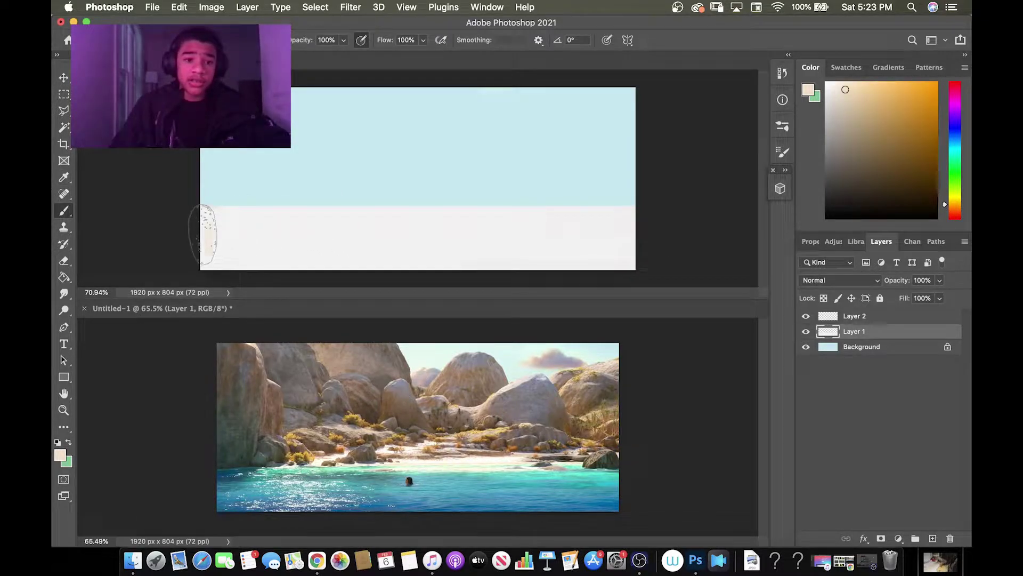
drag(201, 229, 634, 235)
key(super+z)
click(832, 89)
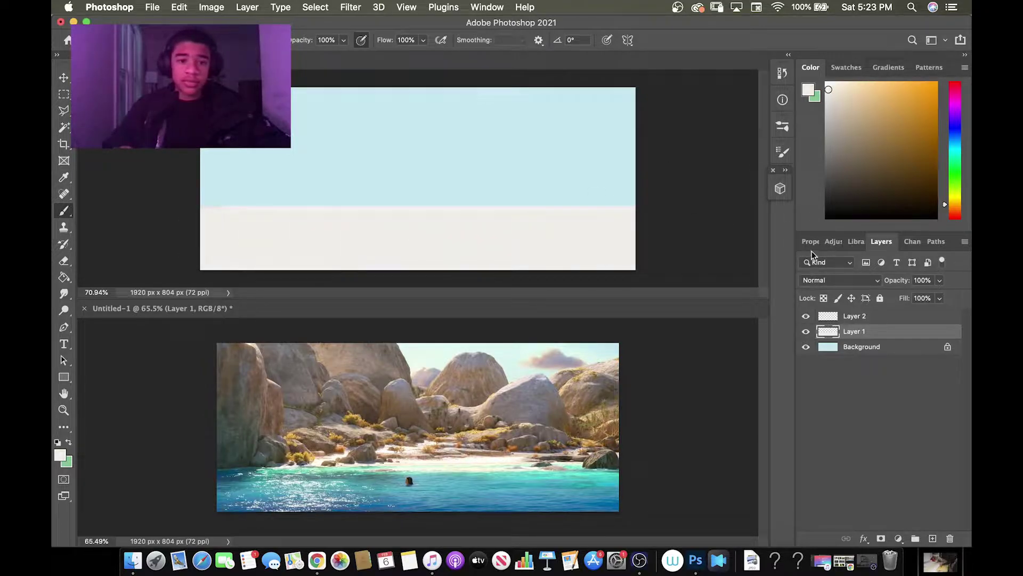
mouse_move(631, 232)
mouse_down()
mouse_move(224, 235)
mouse_move(703, 241)
mouse_move(561, 236)
mouse_up()
key(super+z)
key(super+z)
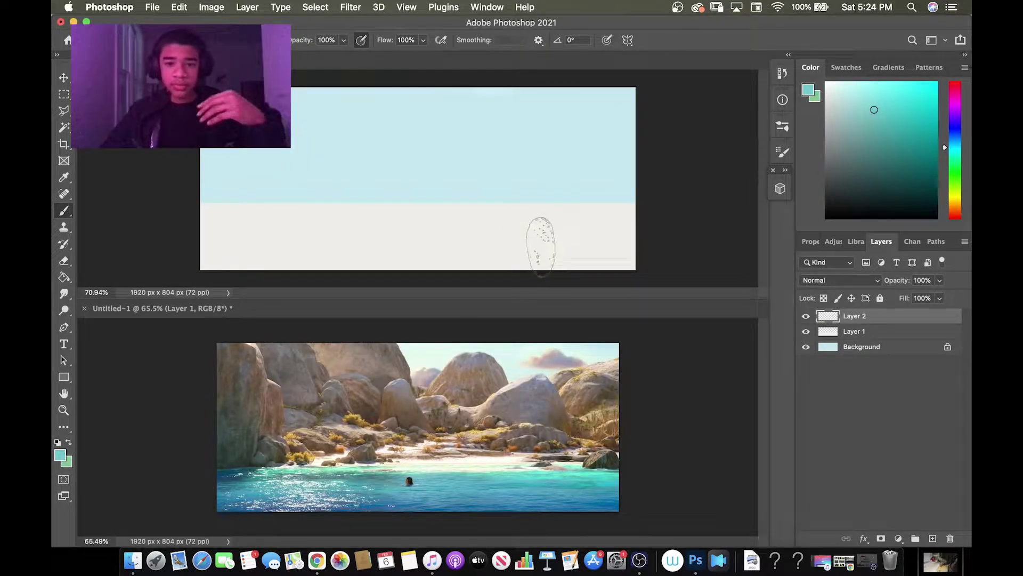
Paint a turquoise sea band along the canvas's lower edge on Layer 2 and cover it with light blue.
mouse_move(647, 240)
mouse_down()
mouse_move(521, 270)
mouse_move(320, 279)
mouse_up()
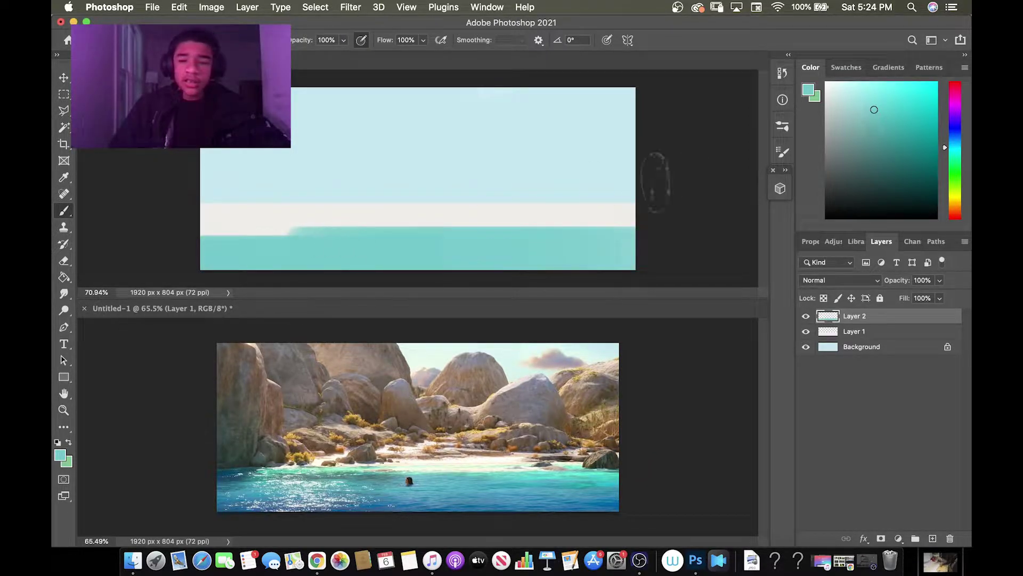
click(956, 136)
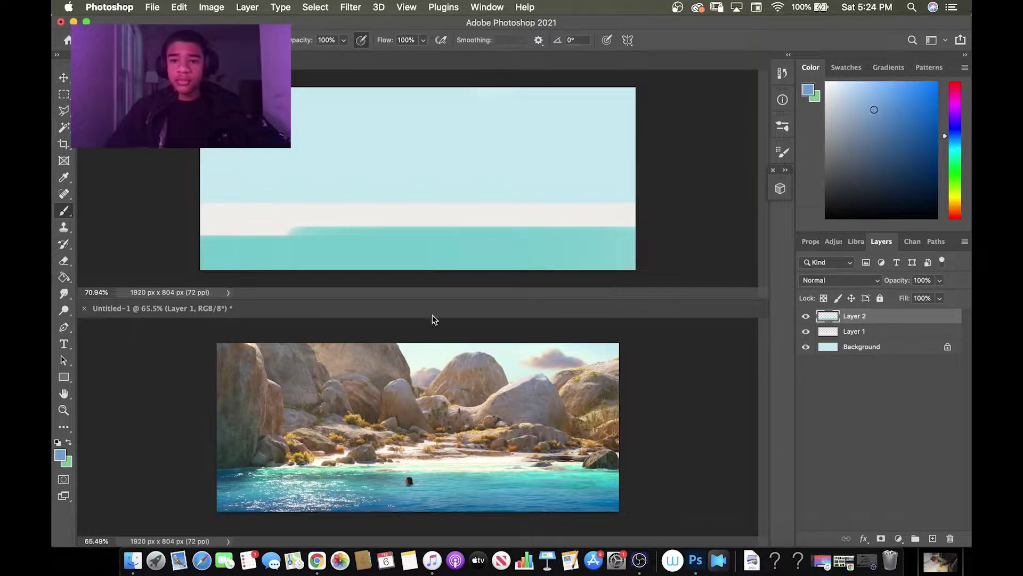
drag(203, 251, 752, 240)
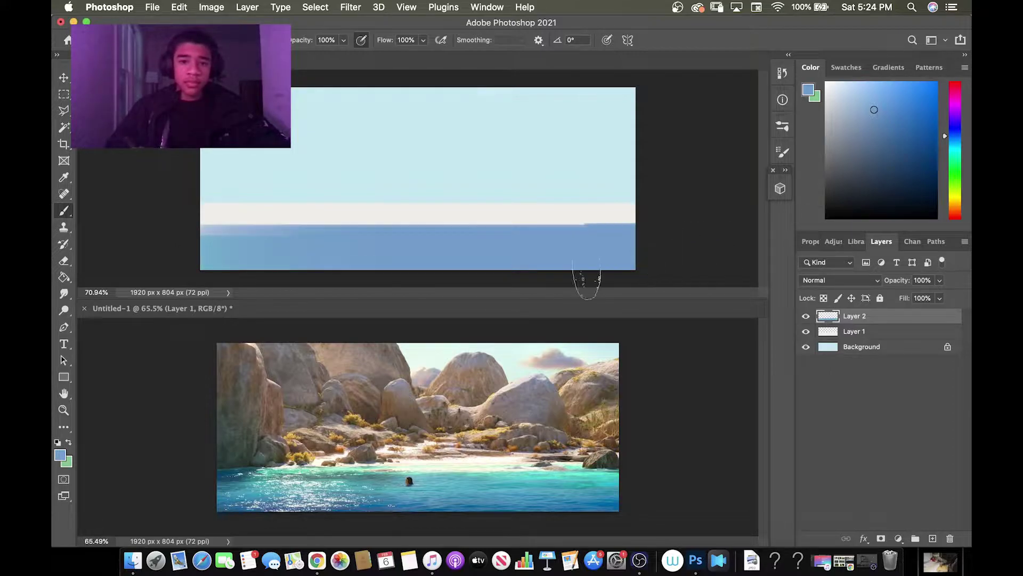
drag(587, 271, 137, 301)
Paint a deeper blue over the lower sea and brush a faint tint onto the beach's left part.
click(902, 126)
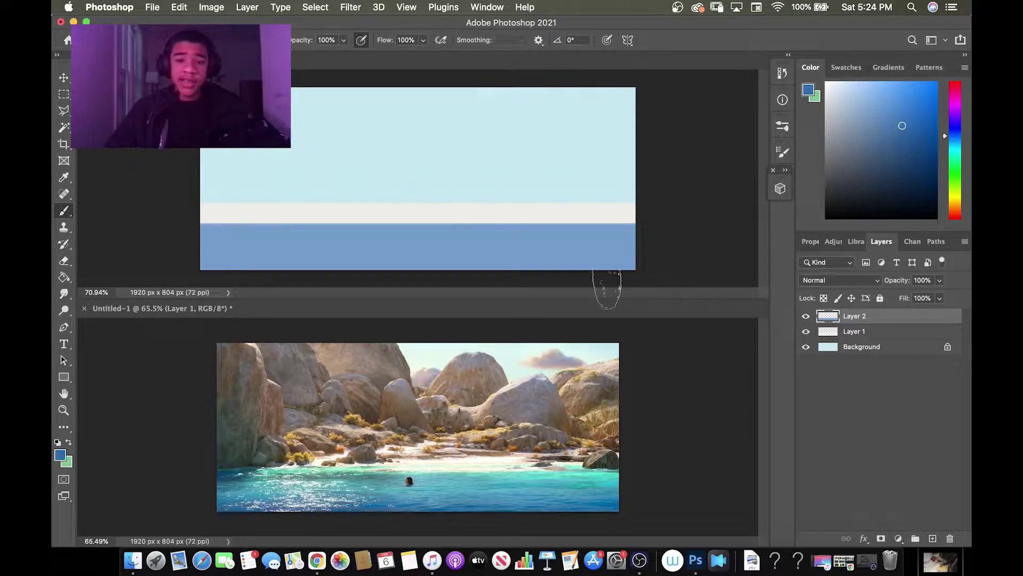
drag(634, 253, 235, 254)
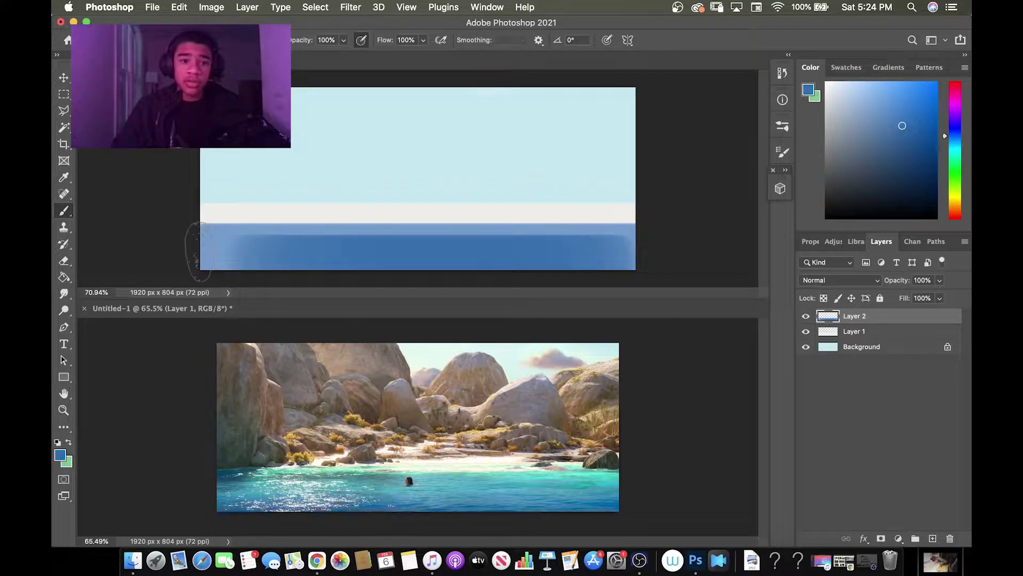
drag(221, 213, 389, 216)
Pick a teal green, reduce the brush size to 114 and paint along the shoreline, undoing the full-width stroke.
click(953, 153)
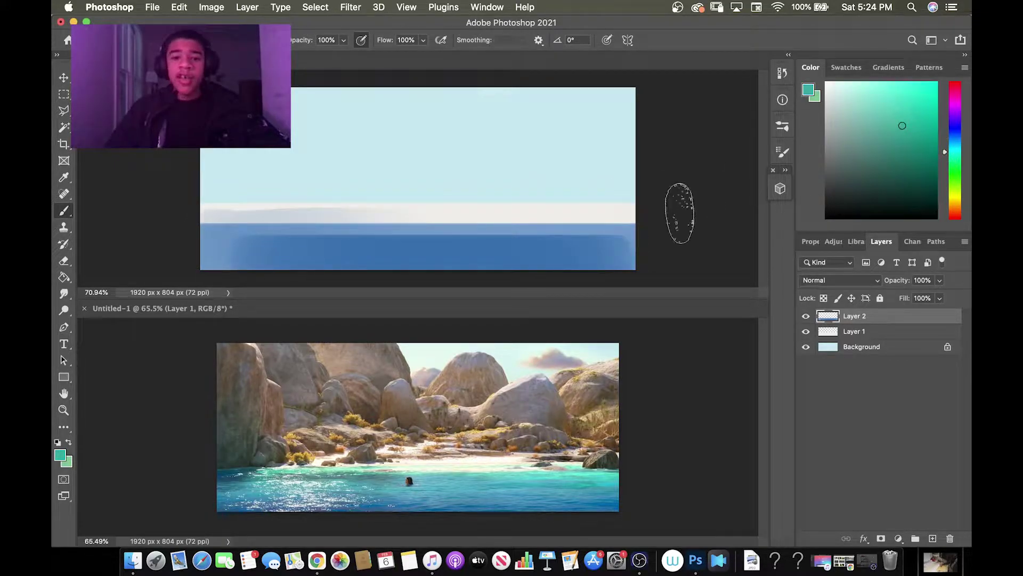
key(bracketleft)
key(bracketright)
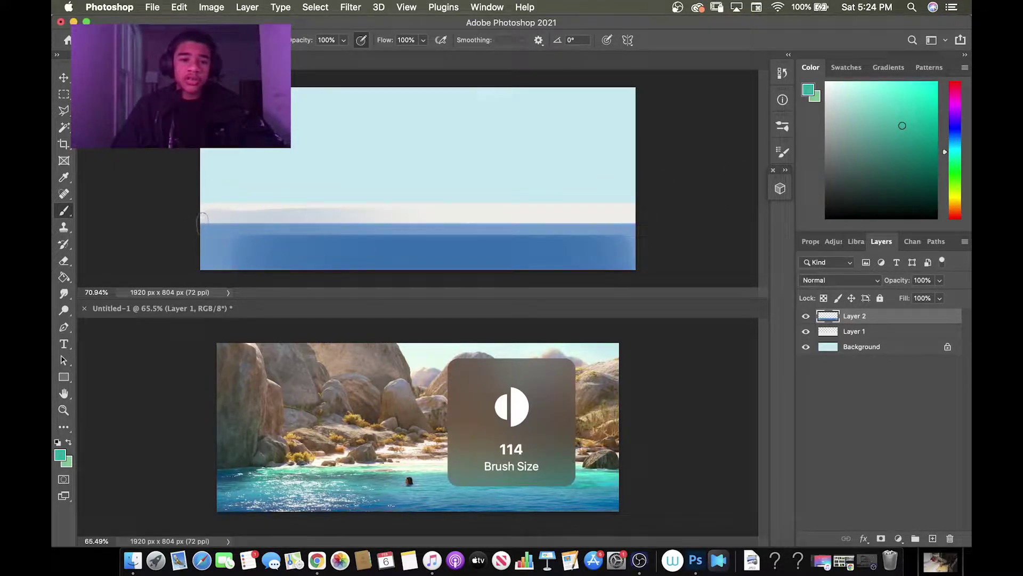
drag(203, 222, 634, 224)
key(super+z)
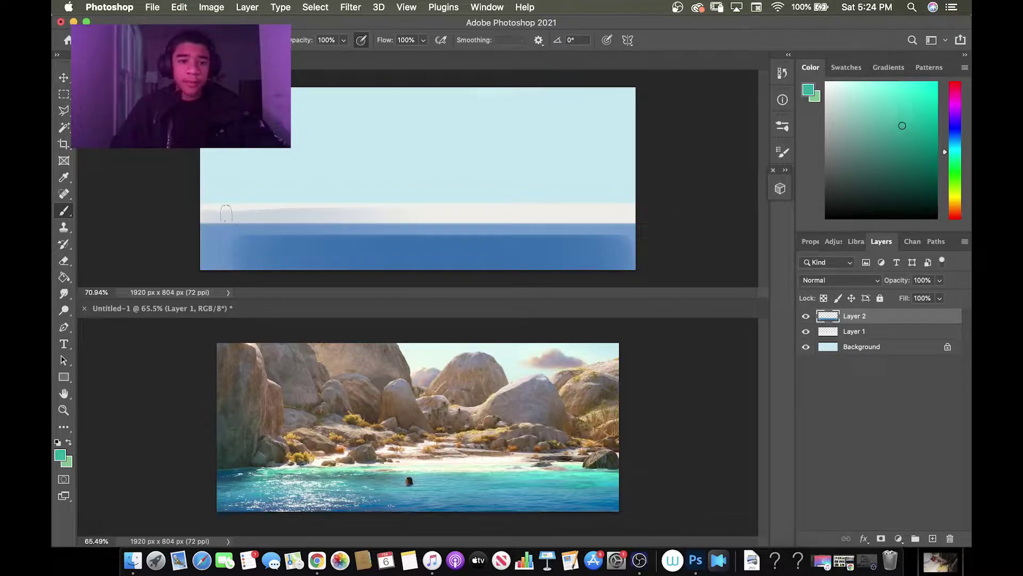
drag(200, 215, 258, 213)
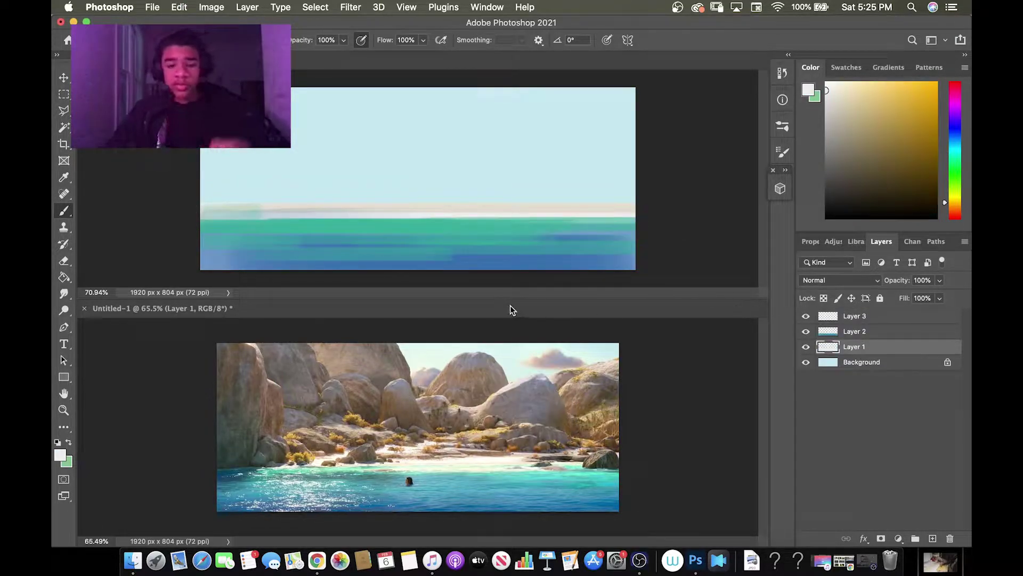
Sample the pale beige of the painted beach and brush a slight rise onto its upper edge on Layer 1.
key(i)
click(456, 206)
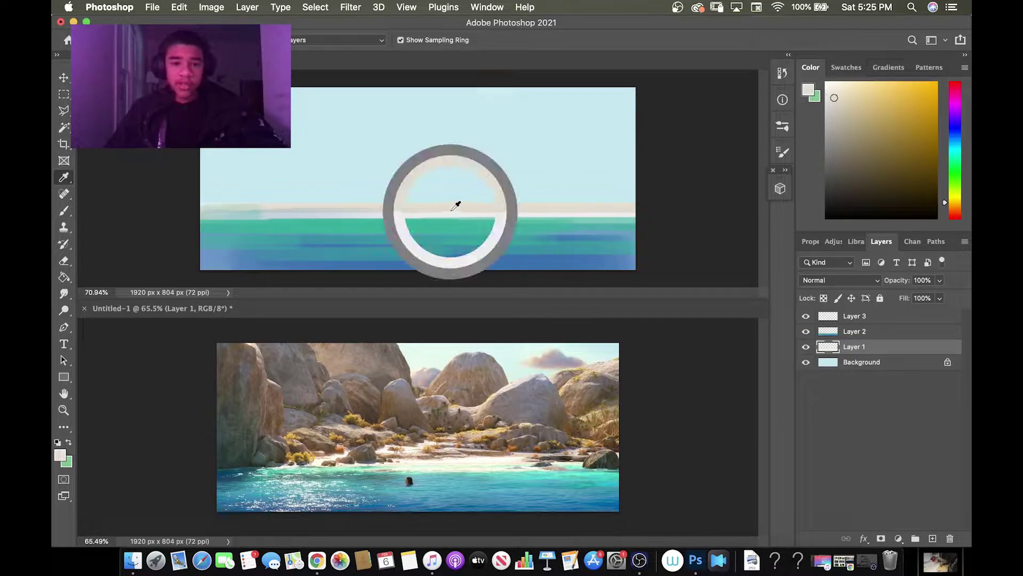
key(b)
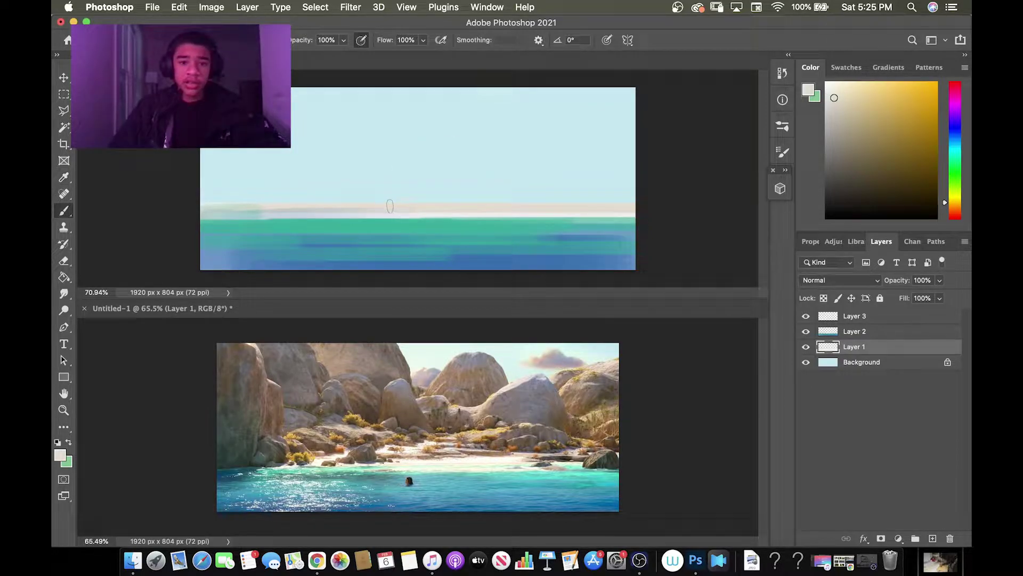
Pick a dark orange-brown, reduce the brush size to 29 and paint a thin brown strip along the middle of the beach.
mouse_move(829, 148)
mouse_down()
mouse_move(845, 111)
mouse_move(869, 153)
mouse_up()
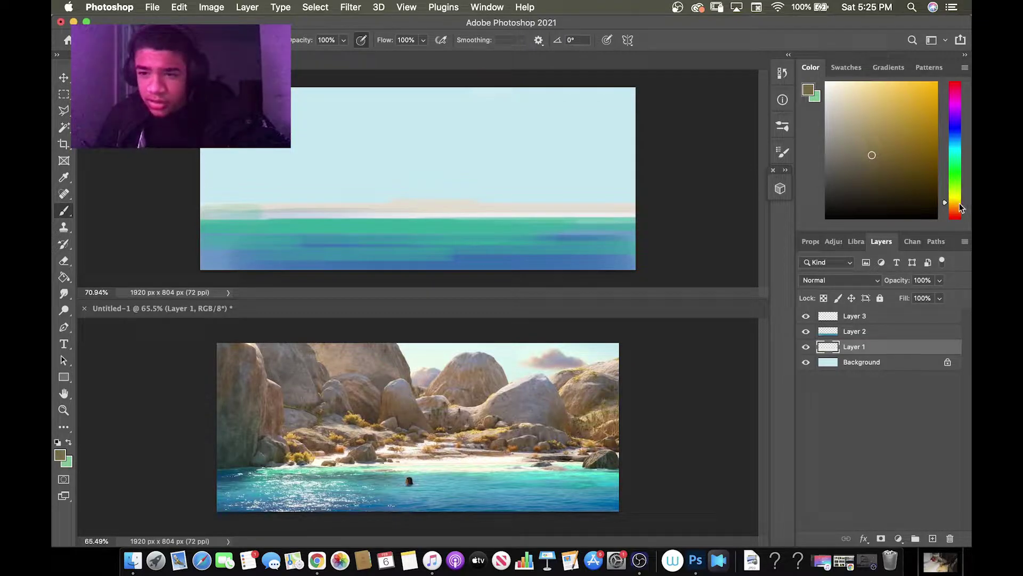
drag(948, 202, 948, 208)
click(900, 157)
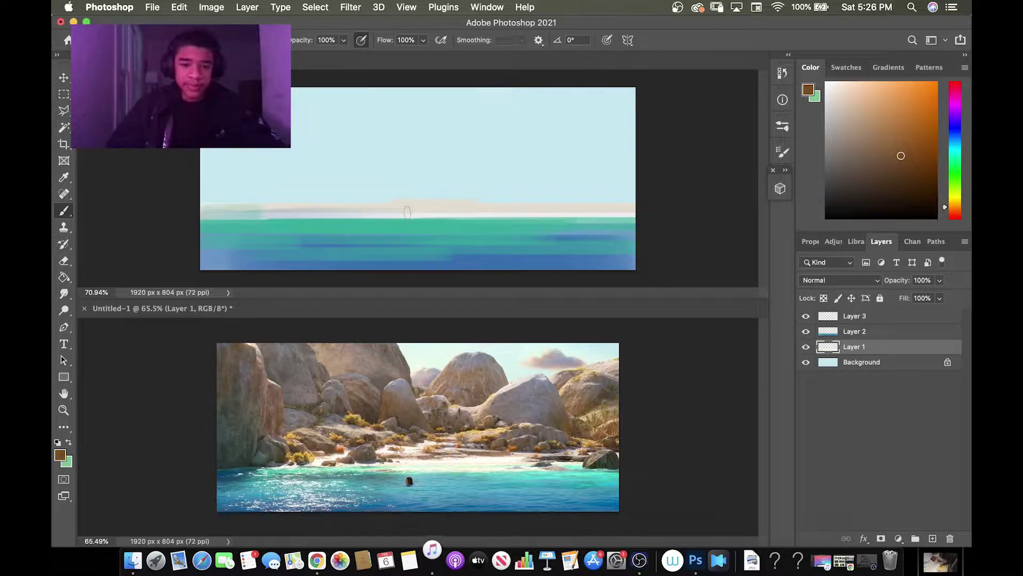
key([)
key(bracketleft)
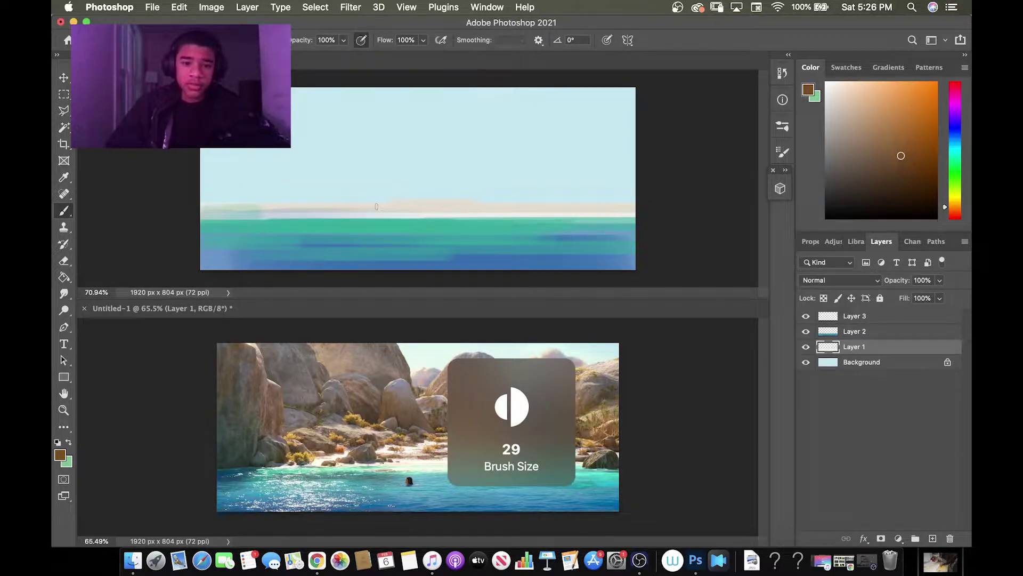
drag(369, 207, 477, 206)
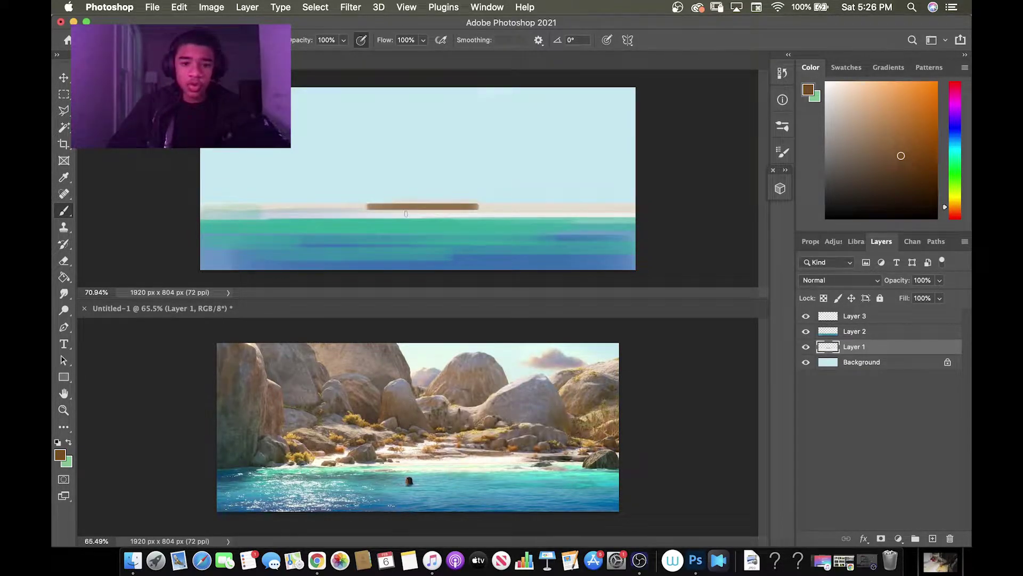
Undo the dark brown strip, pick a lighter muted brown and paint thin strips along the beach and waterline on Layer 1.
key(super+z)
drag(889, 146, 872, 138)
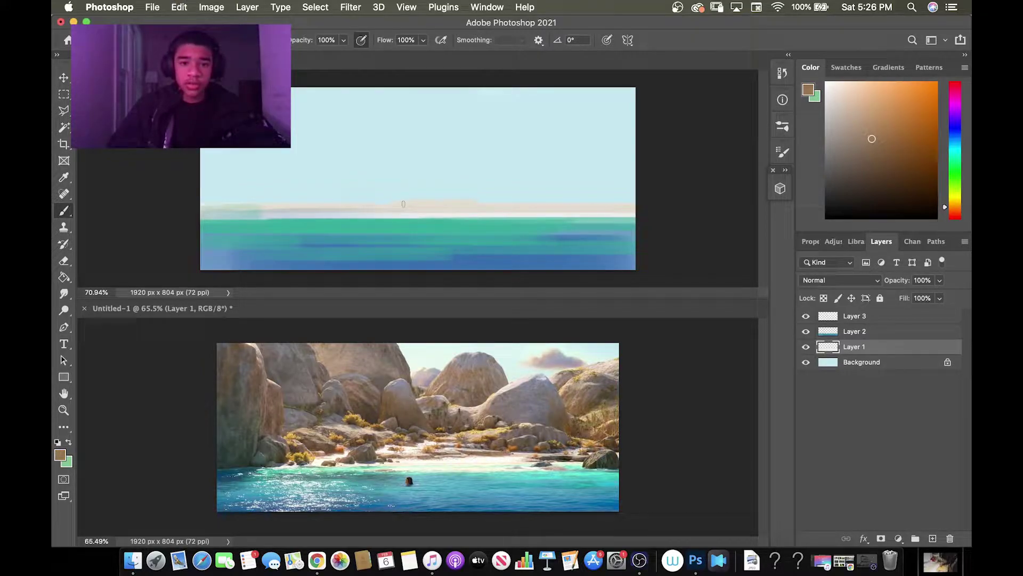
drag(403, 204, 515, 201)
drag(380, 216, 290, 217)
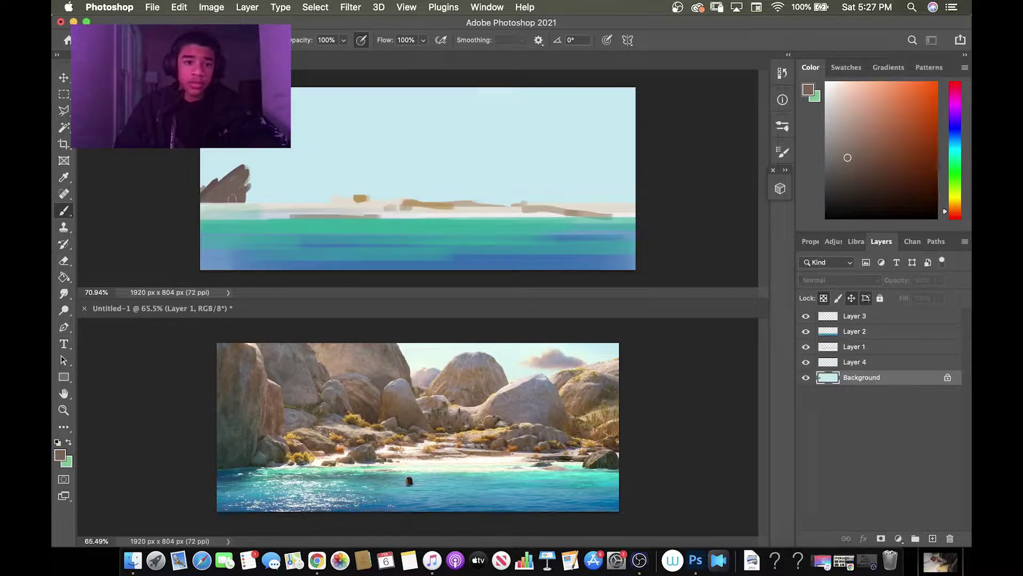
Try brown rock masses above the beach on the Background layer and paint over them with the sampled sky blue.
mouse_move(234, 171)
mouse_down()
mouse_move(210, 183)
mouse_move(234, 160)
mouse_up()
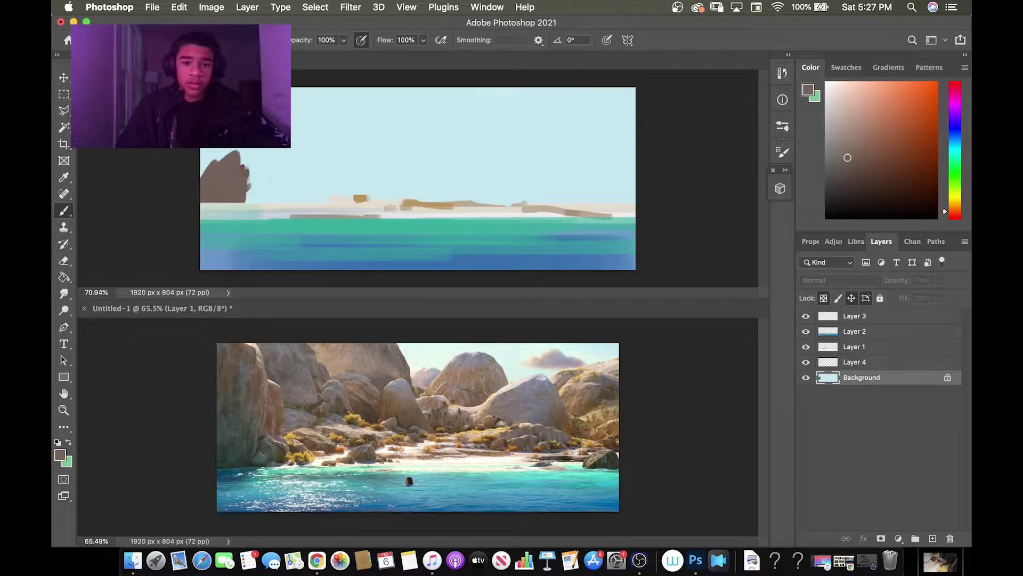
mouse_move(367, 198)
mouse_down()
mouse_move(429, 123)
mouse_move(368, 205)
mouse_up()
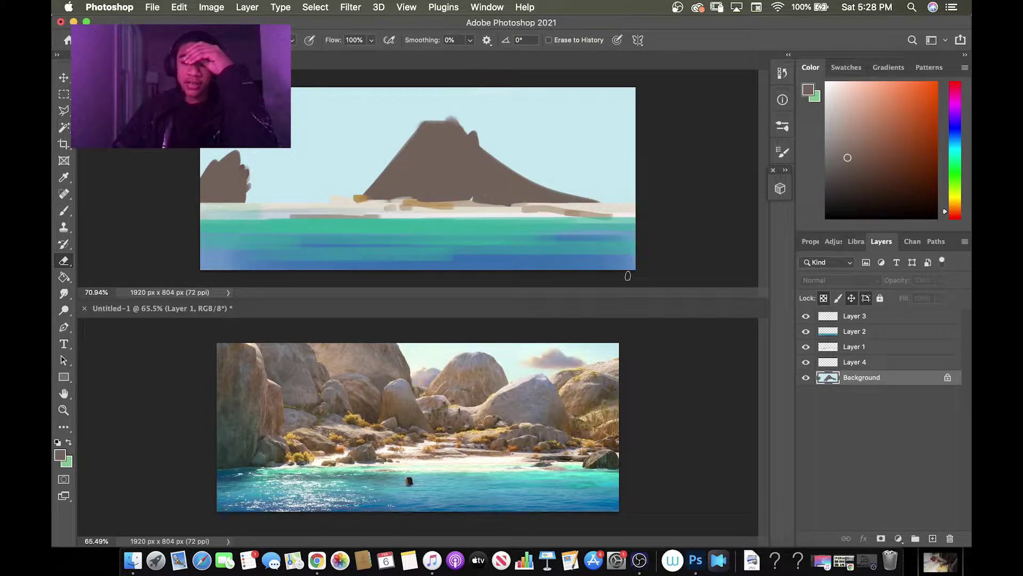
key(i)
click(594, 133)
key(b)
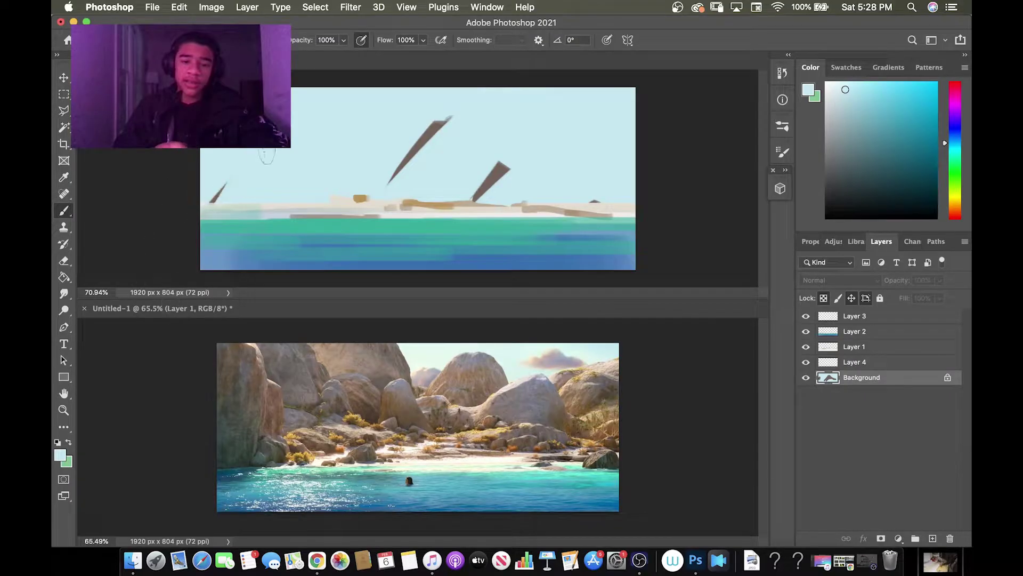
drag(236, 189, 419, 188)
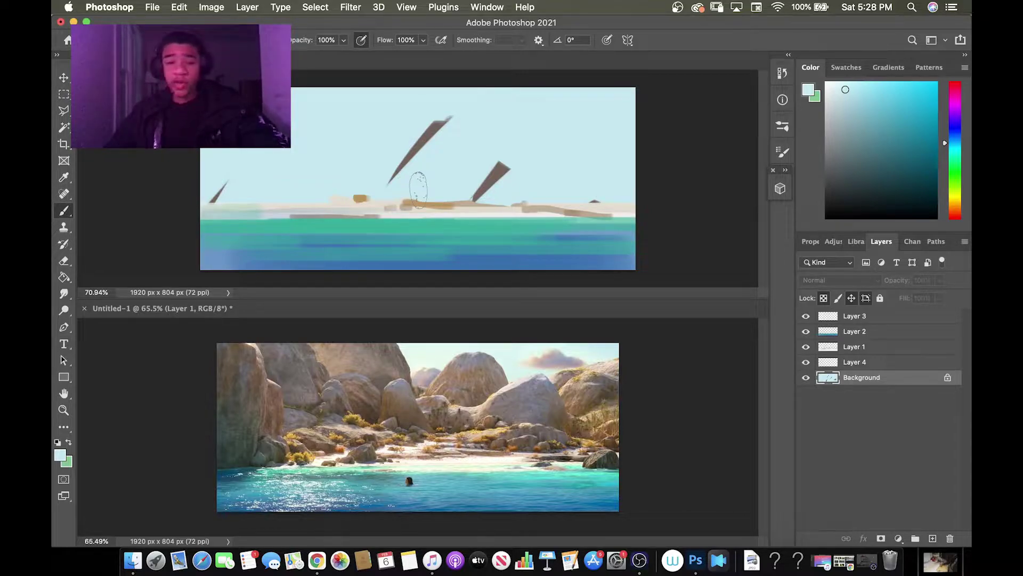
drag(473, 109, 396, 179)
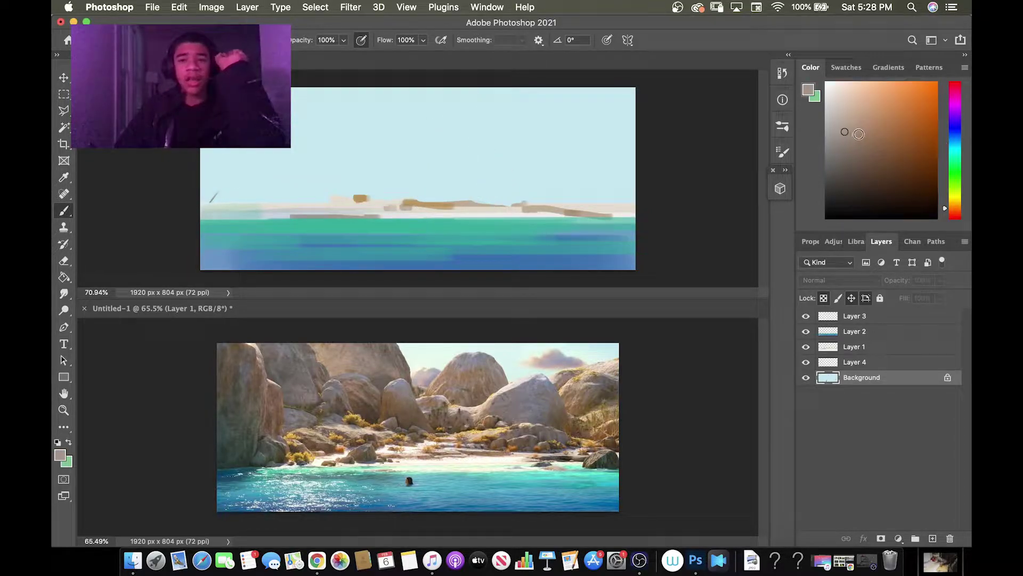
Try two grey-brown rocks above the beach's right part on the Background layer and undo them.
mouse_move(482, 189)
mouse_down()
mouse_move(514, 154)
mouse_move(593, 176)
mouse_move(609, 198)
mouse_up()
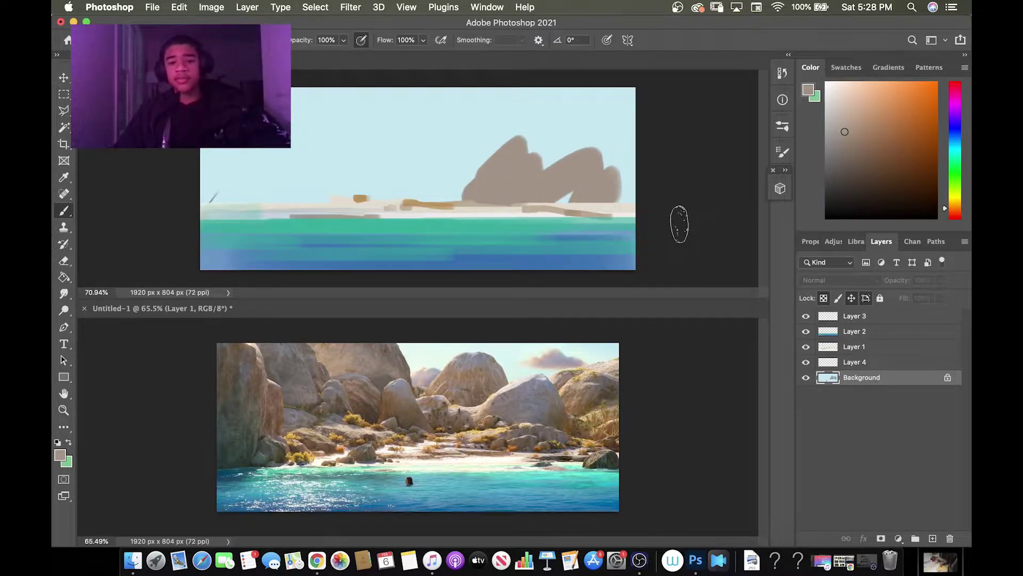
key(super+z)
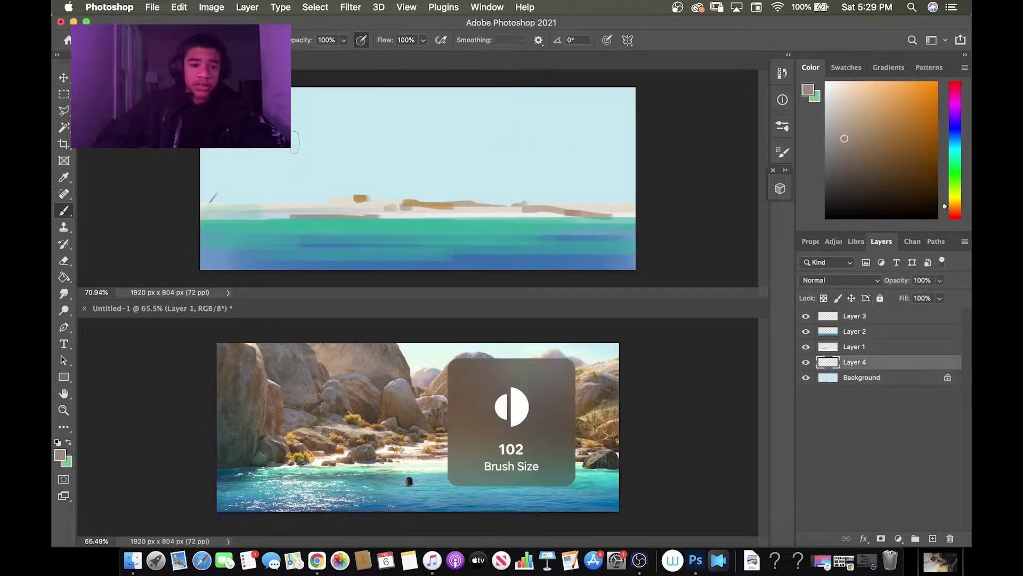
Reduce the brush size to about 27, pick a darker grey-brown and paint the first cliff strokes at the far left on Layer 4.
key(bracketleft)
key(bracketleft)
key(bracketleft)
key(bracketleft)
key(bracketleft)
key(bracketleft)
key(bracketleft)
key(bracketleft)
key(bracketleft)
key(bracketleft)
key(bracketright)
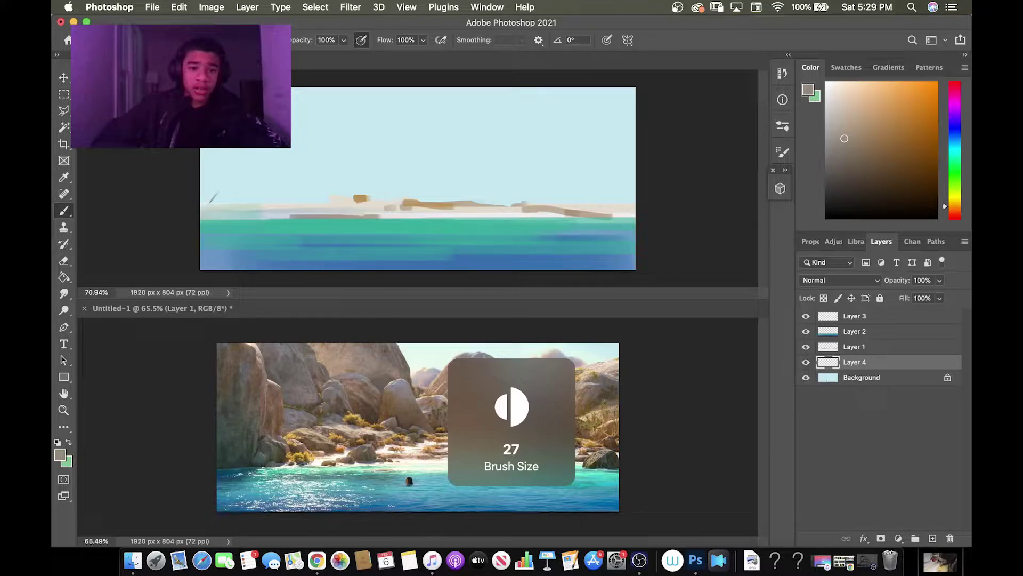
key(bracketright)
drag(856, 136, 843, 170)
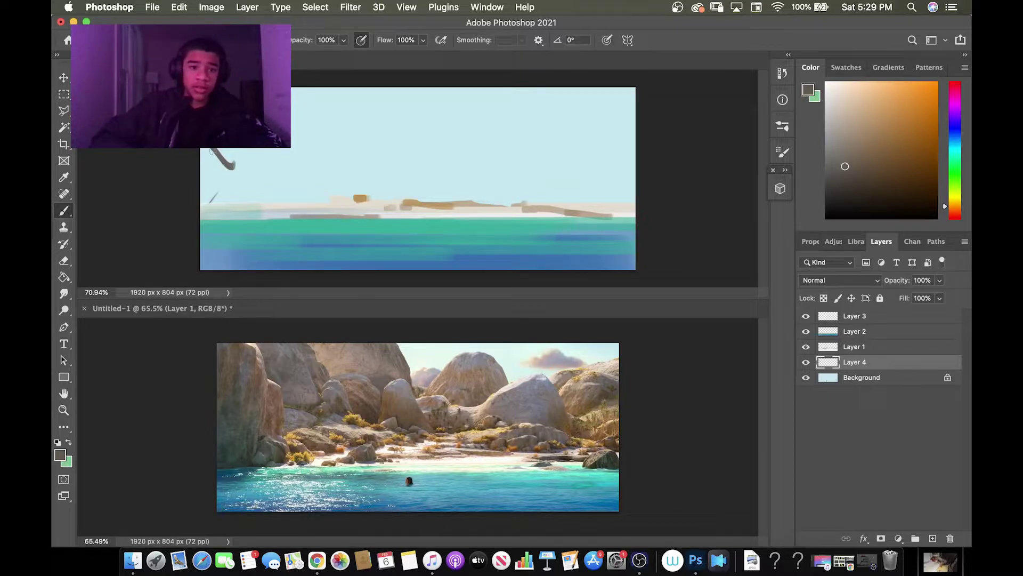
drag(227, 166, 218, 204)
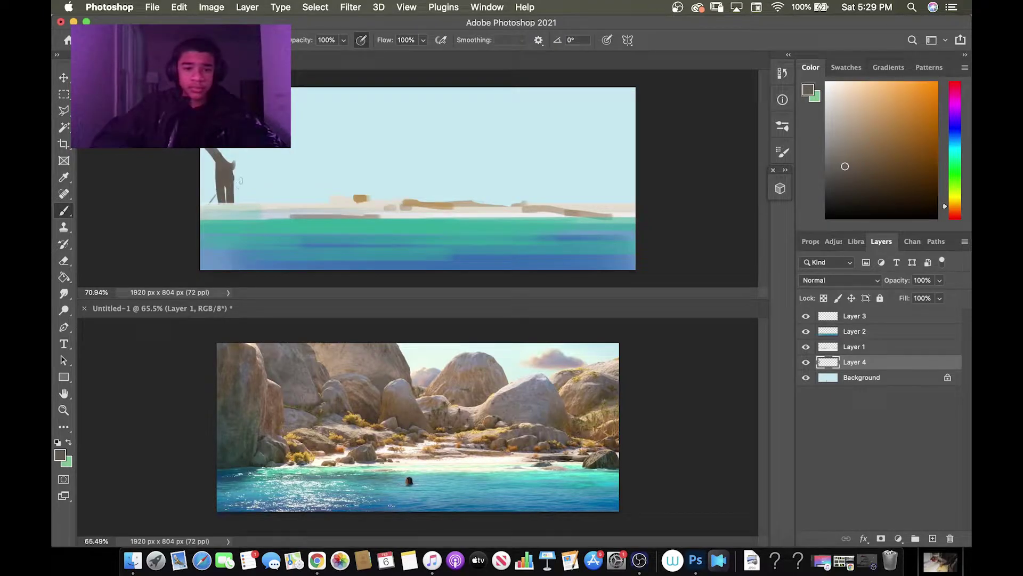
Fill in the left cliff with flat grey on Layer 4, erase the bump on its sloping edge and resample its grey.
alt+click(236, 171)
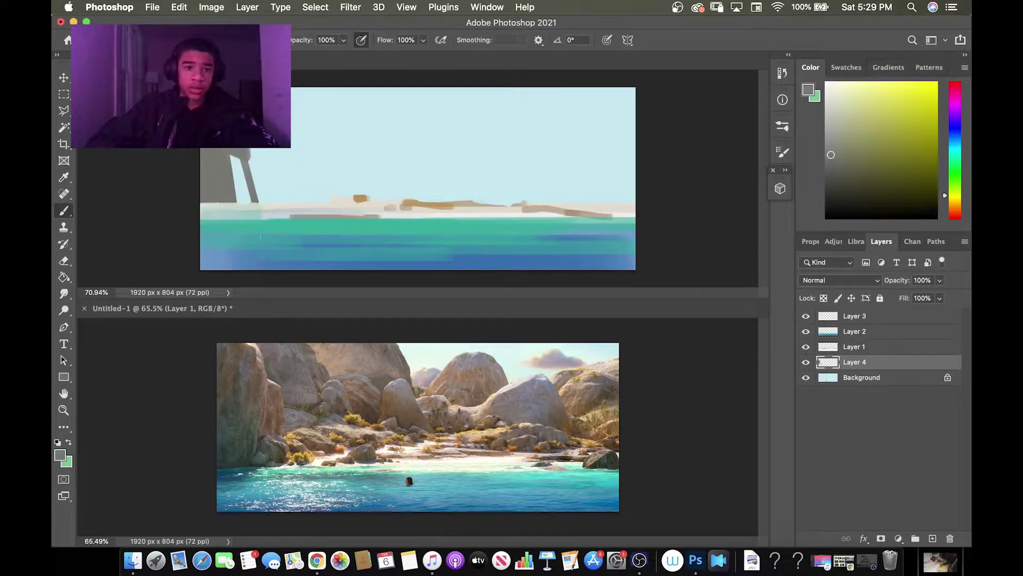
drag(232, 160, 264, 233)
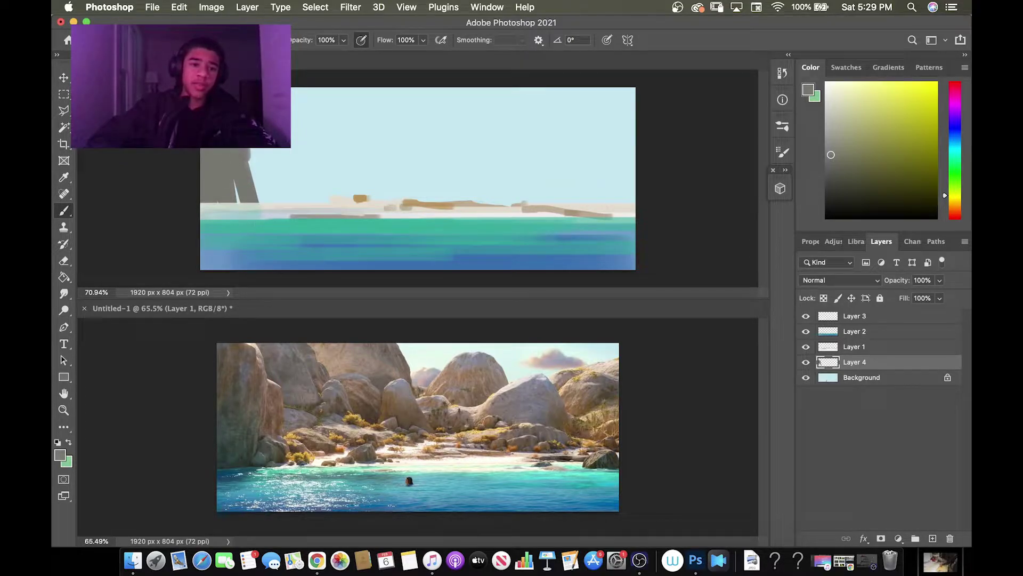
key(e)
key(d)
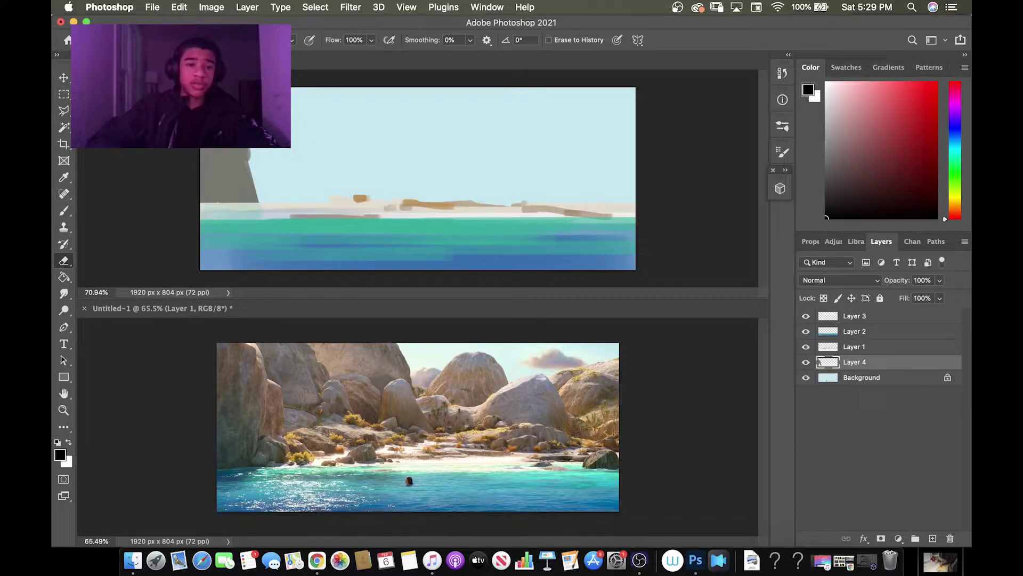
drag(251, 155, 250, 162)
key(b)
alt+click(226, 194)
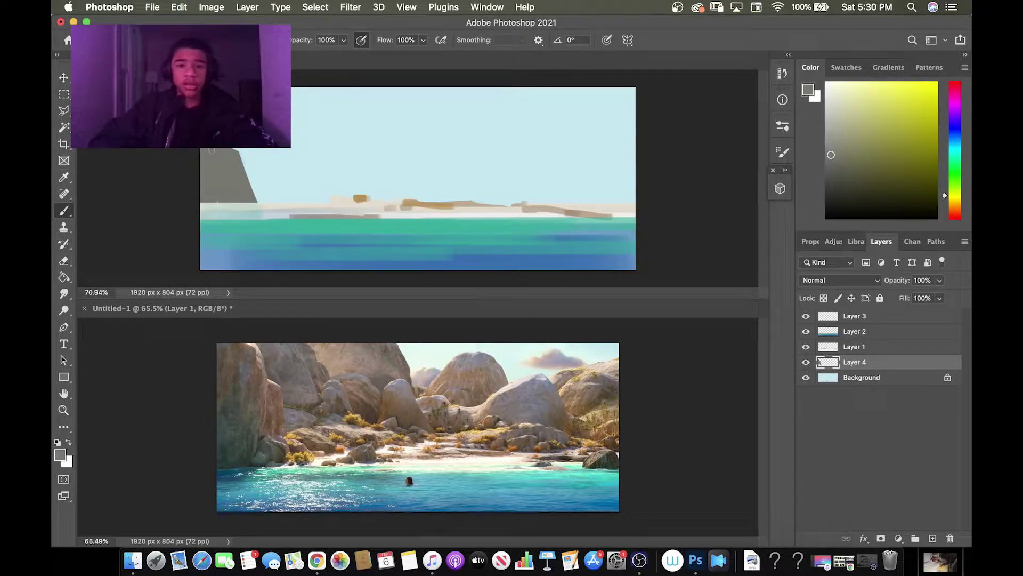
alt+click(261, 120)
key(e)
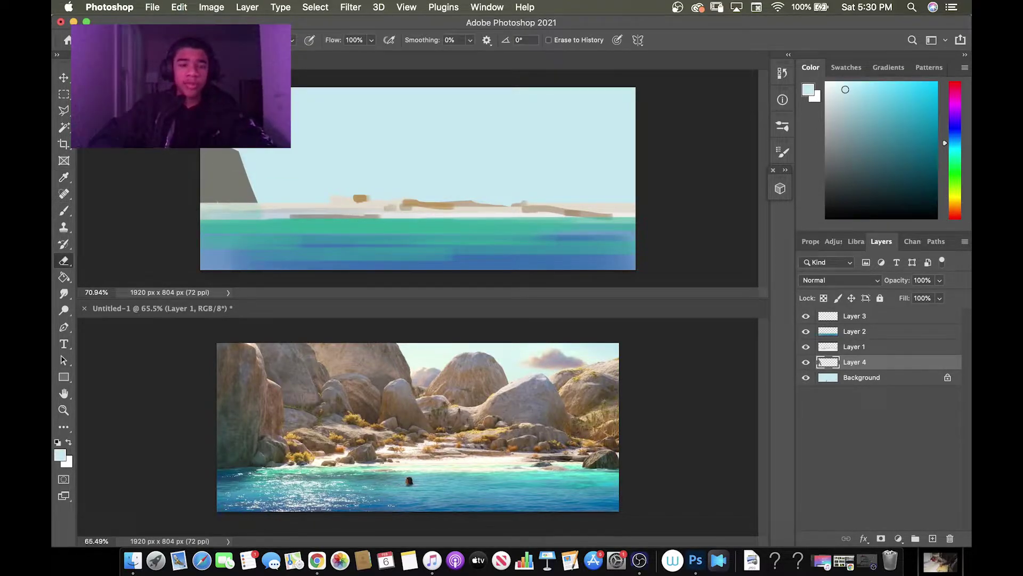
key(i)
click(213, 160)
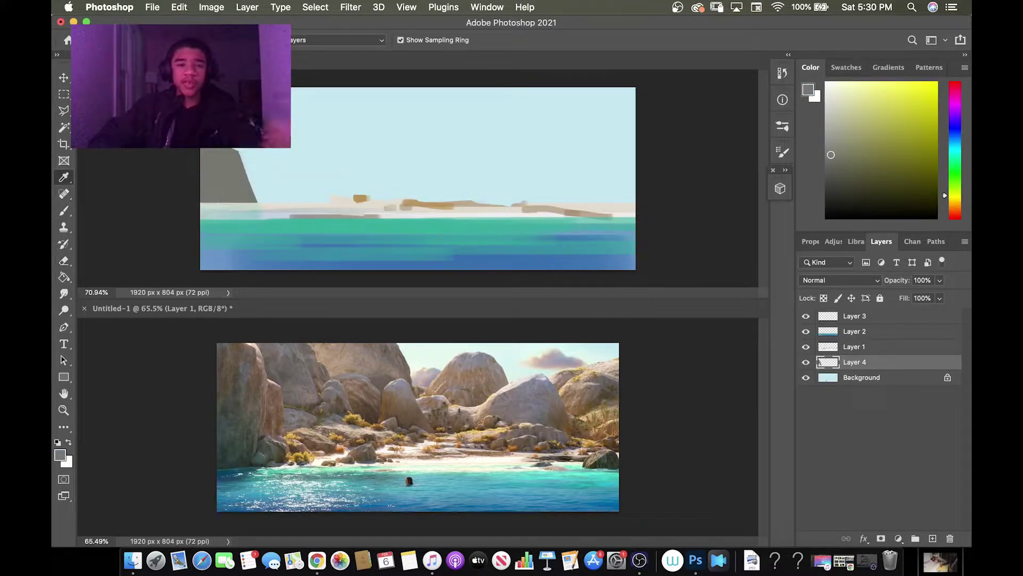
key(b)
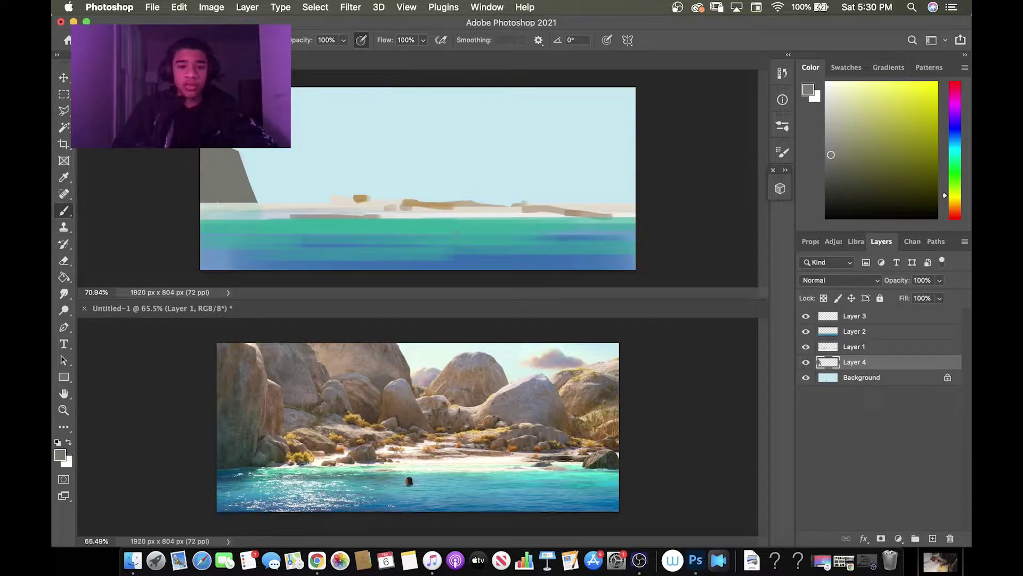
Add a new empty layer for the rocks behind the left cliff.
click(875, 377)
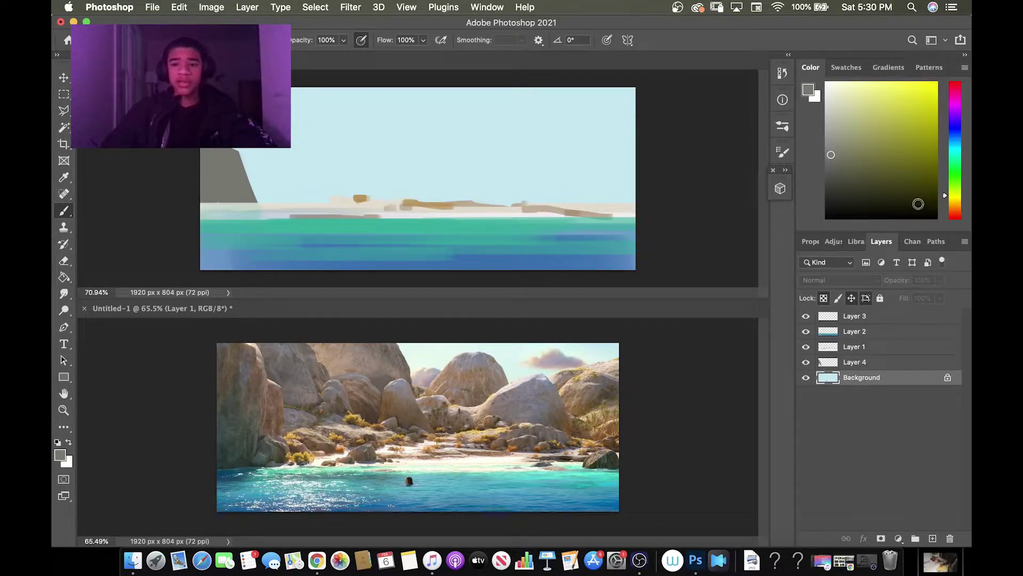
click(966, 243)
click(852, 58)
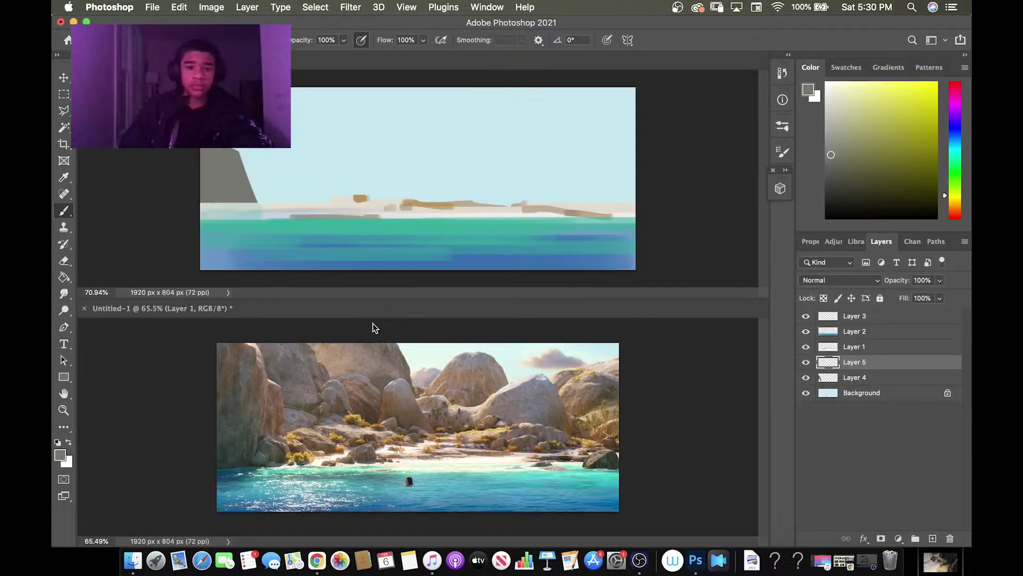
Pick a light sandy tan as the foreground colour and enlarge the brush to 236.
key(i)
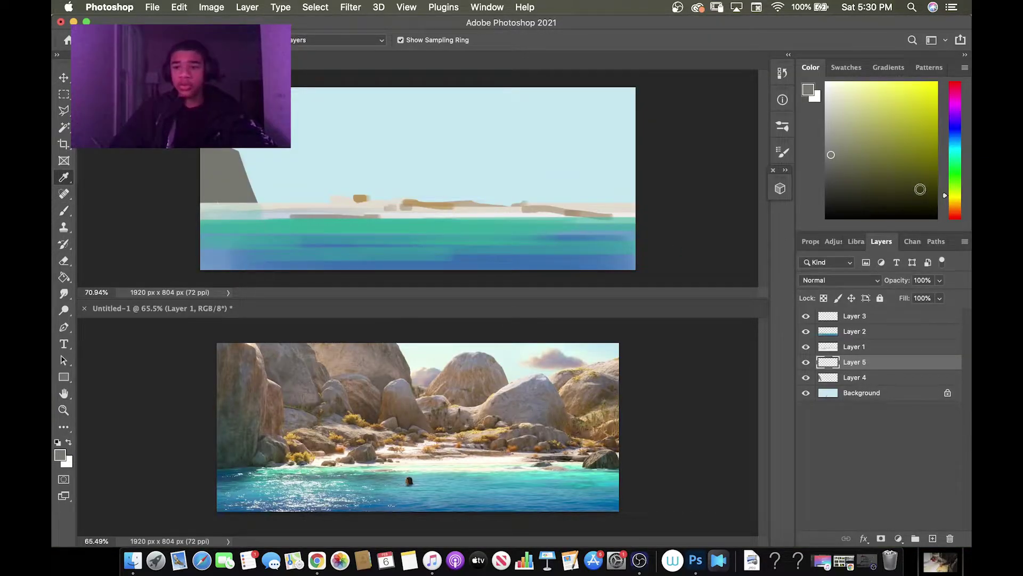
click(954, 205)
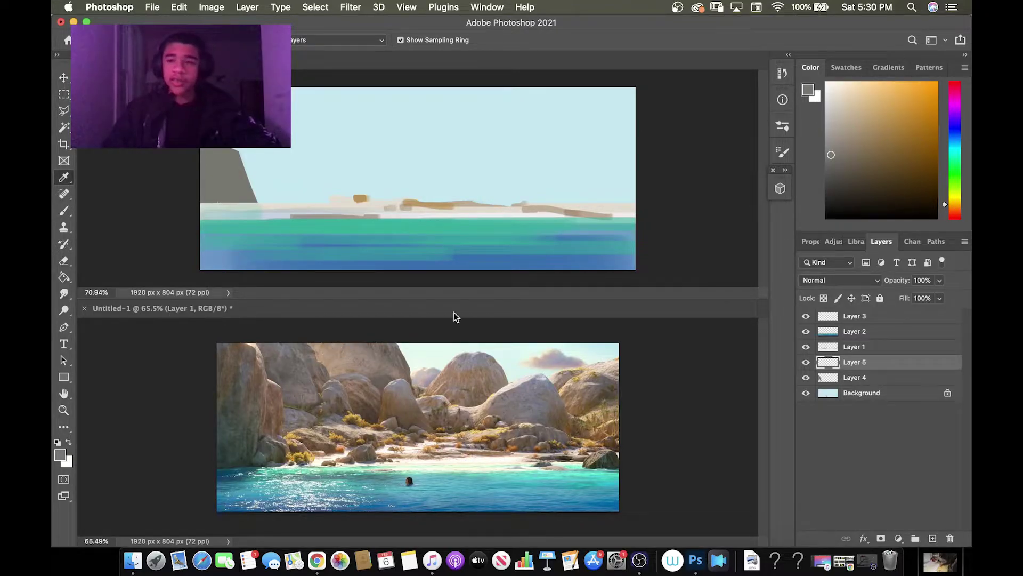
drag(854, 124, 858, 96)
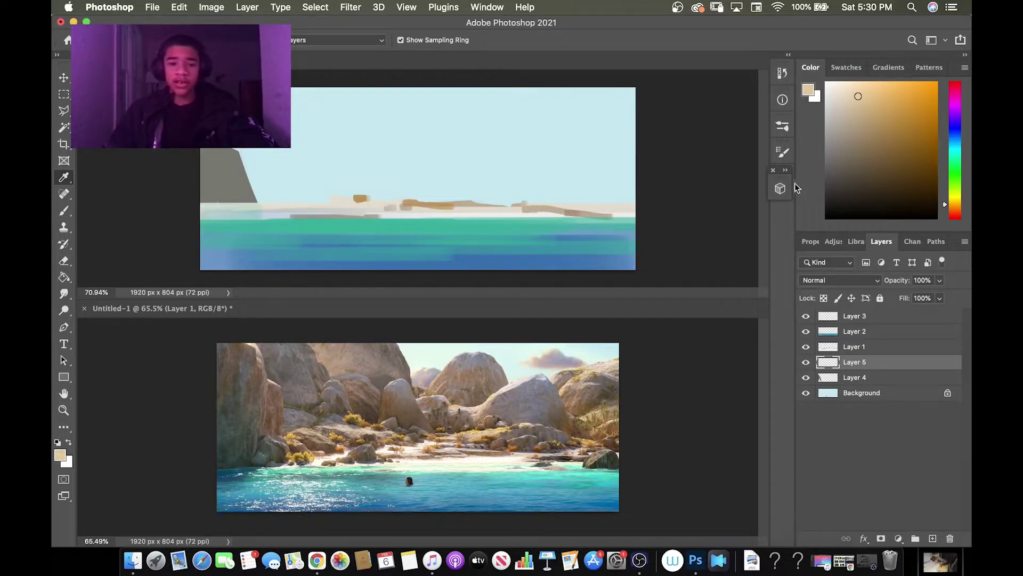
key(b)
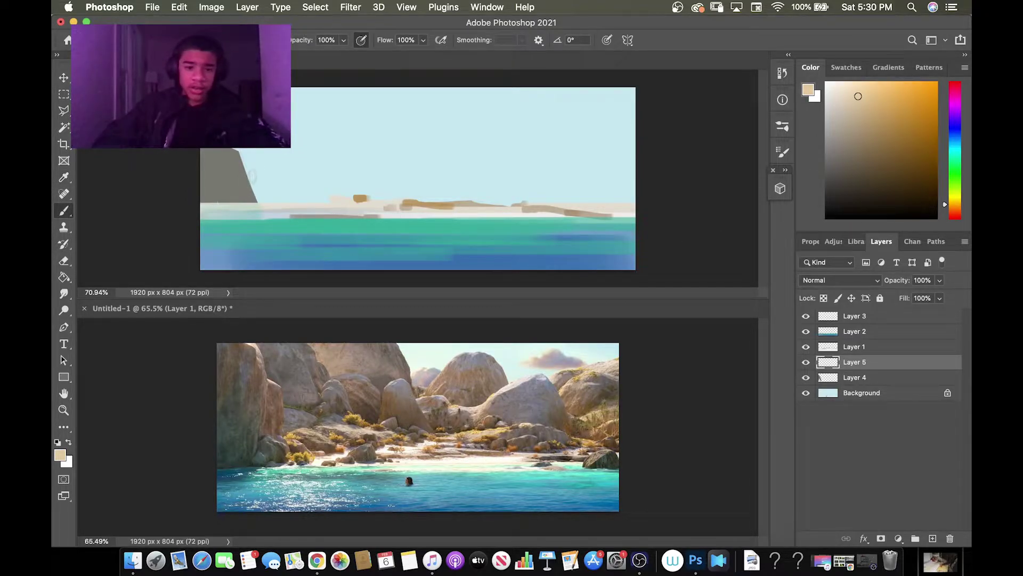
key(bracketright)
key(bracketright)
key(bracketright)
key(bracketright)
key(bracketright)
key(bracketright)
key(bracketright)
key(bracketright)
key(bracketleft)
key(bracketleft)
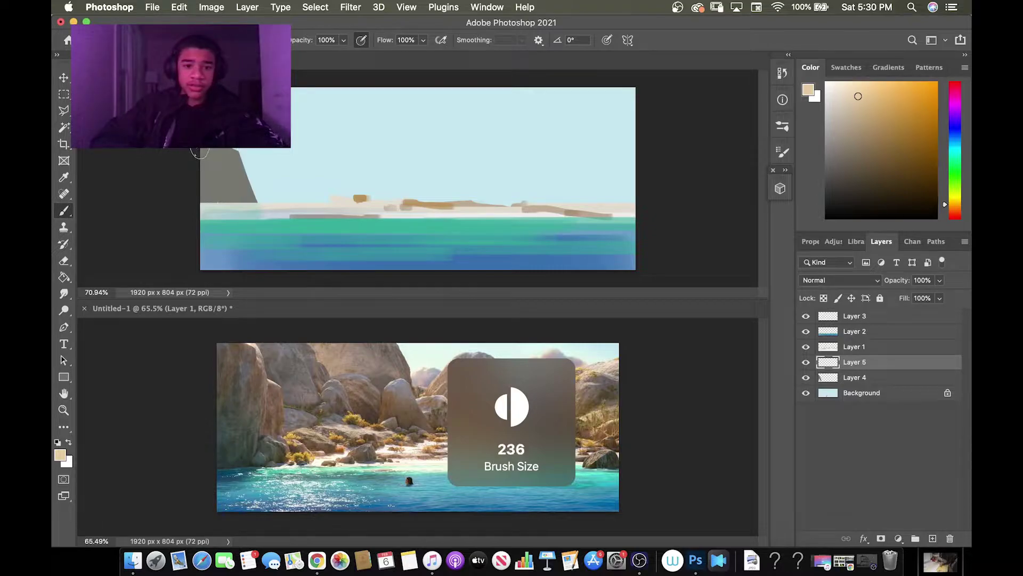
Move Layer 5 below Layer 4 and try a sandy tan slope behind the left cliff, undoing the strokes.
drag(825, 378, 843, 380)
drag(187, 133, 436, 296)
key(super+z)
drag(834, 377, 842, 379)
drag(212, 155, 384, 279)
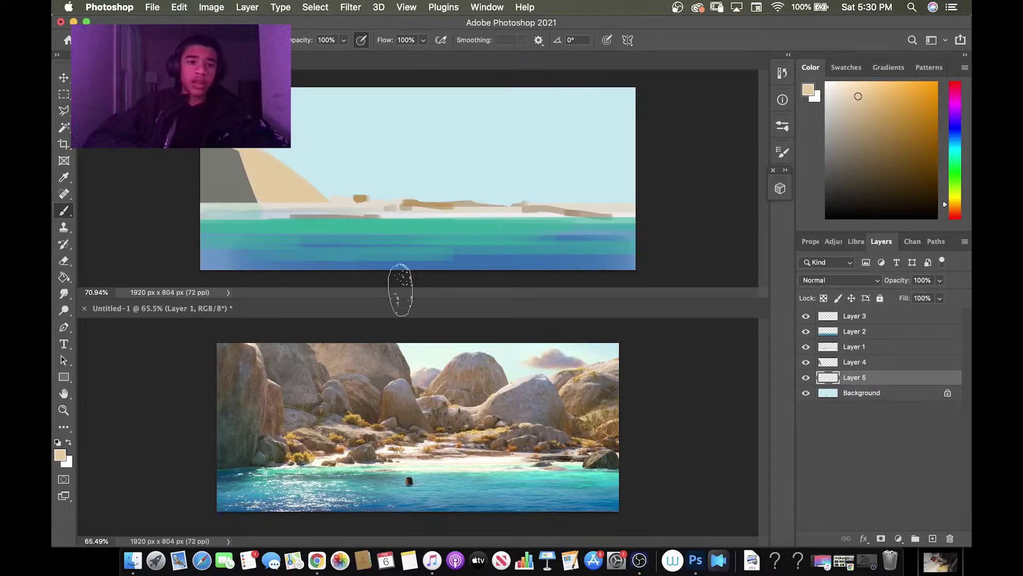
key(super+z)
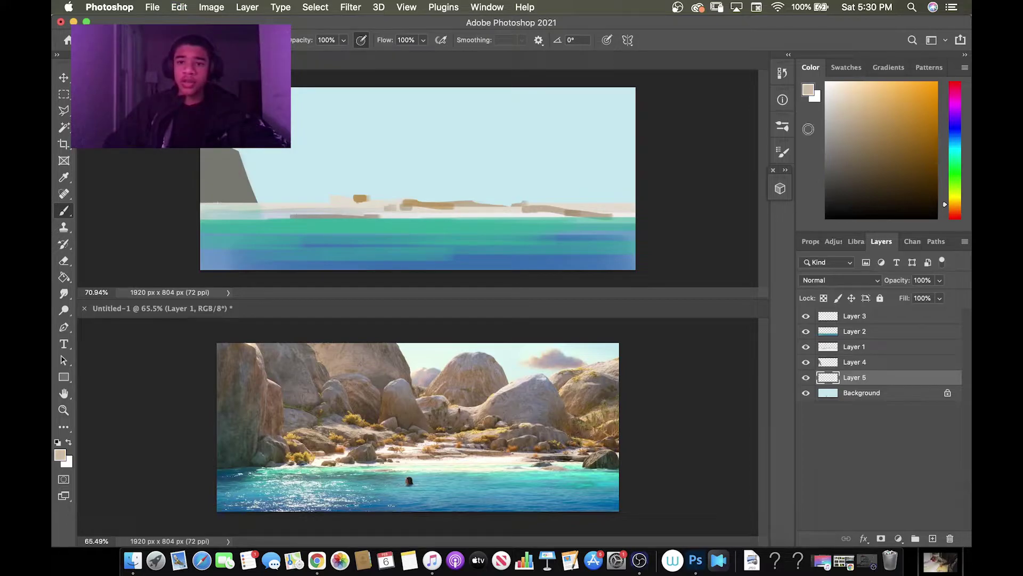
Pick a greyer beige and paint a long slope from behind the left cliff down to the beach on Layer 5.
click(840, 112)
drag(214, 154, 391, 270)
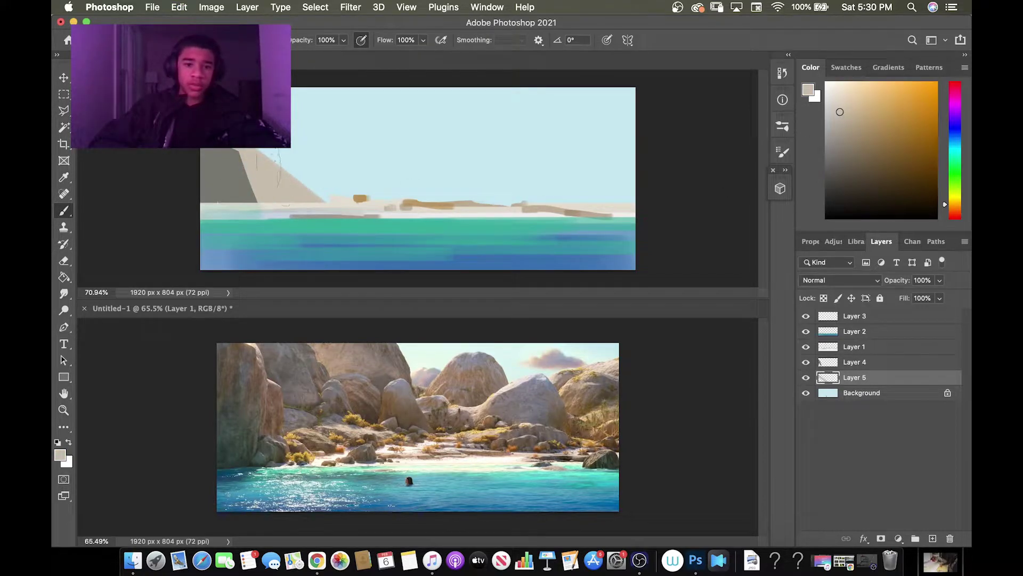
drag(228, 160, 384, 201)
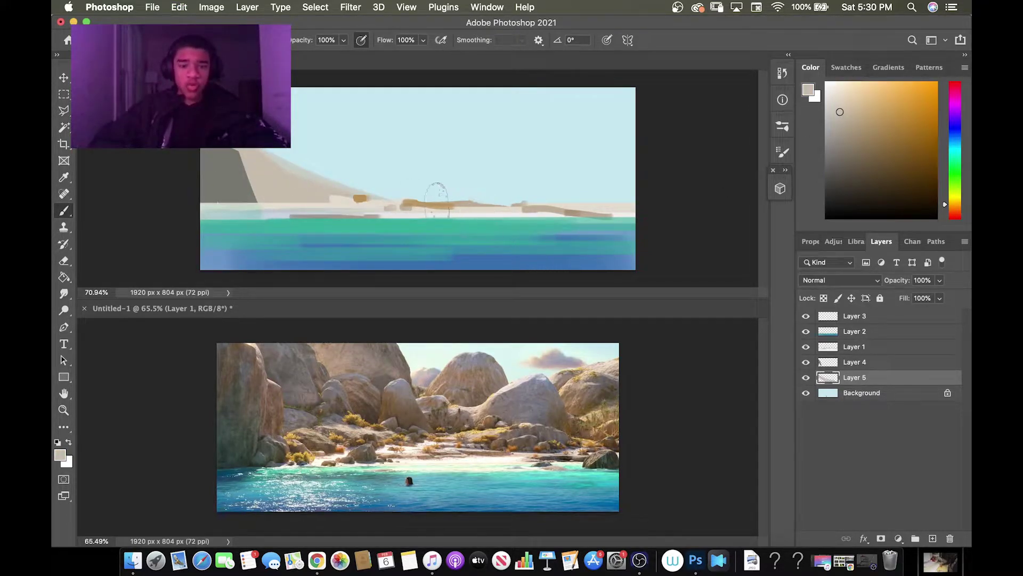
Open the brush settings, select a textured 30 px brush tip and look through the other available tips.
key(F5)
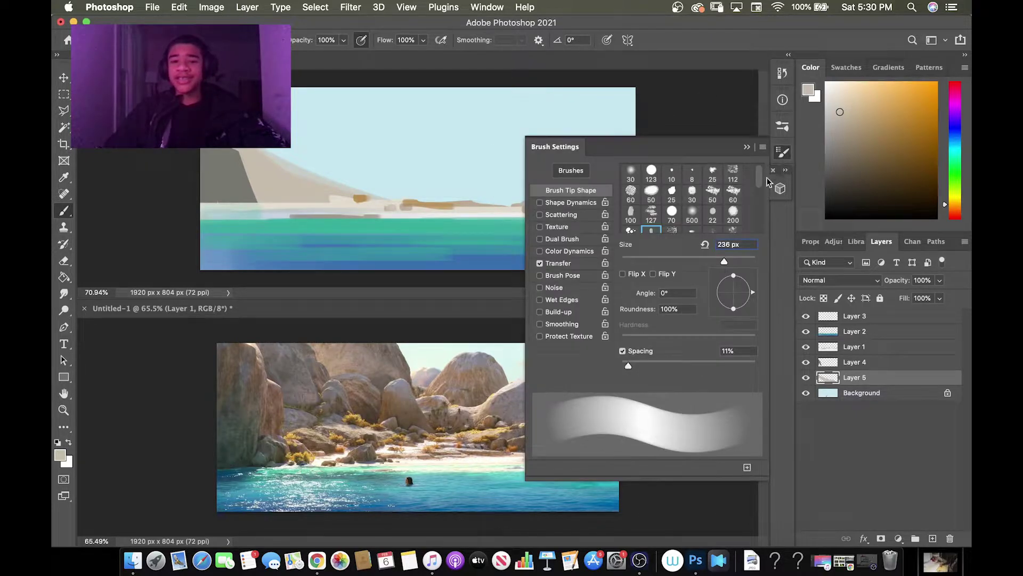
click(674, 230)
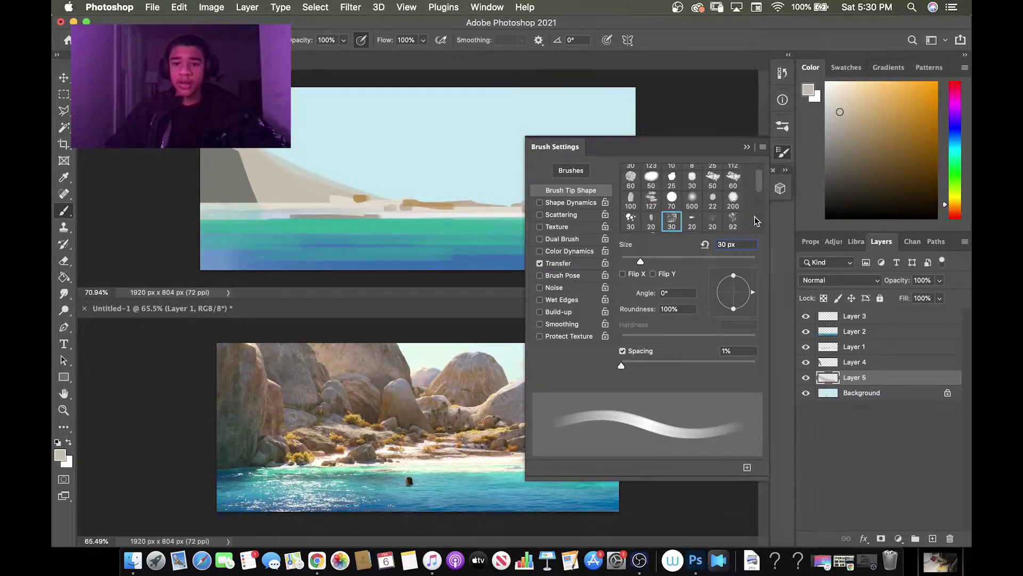
drag(760, 189, 758, 219)
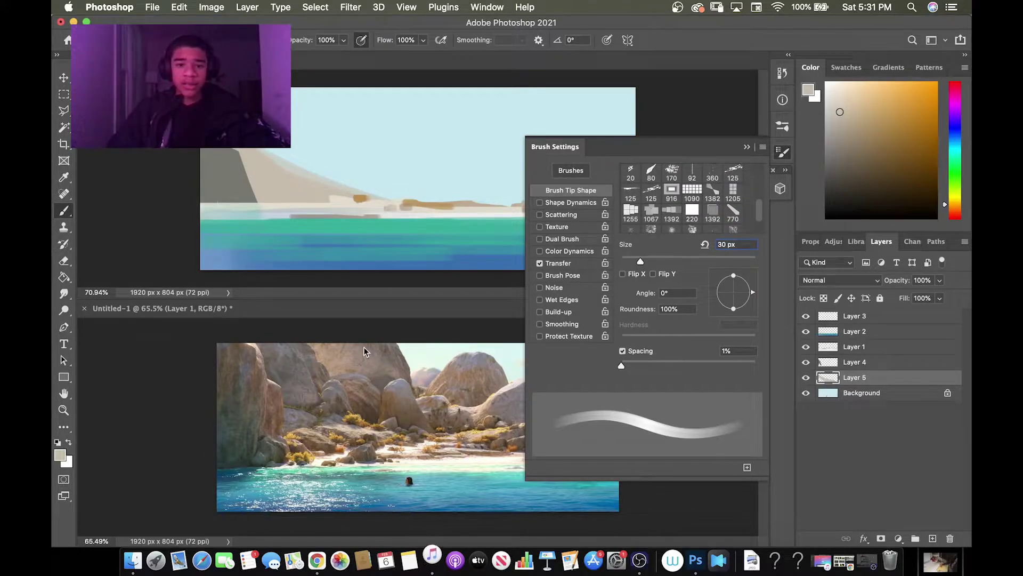
Sample the grey of the left cliff and shift its hue to orange for a warmer grey-brown.
key(i)
click(240, 155)
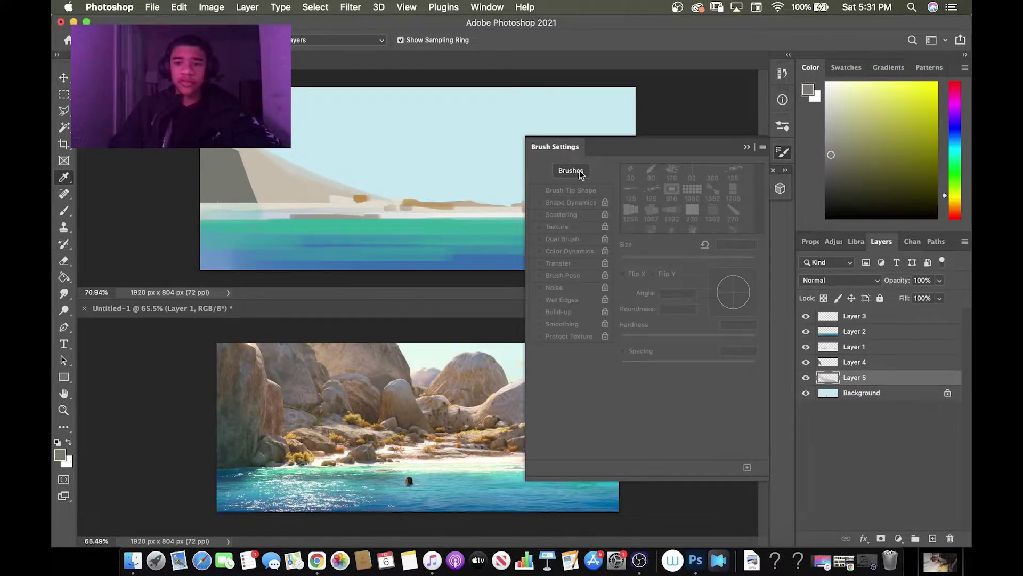
click(959, 208)
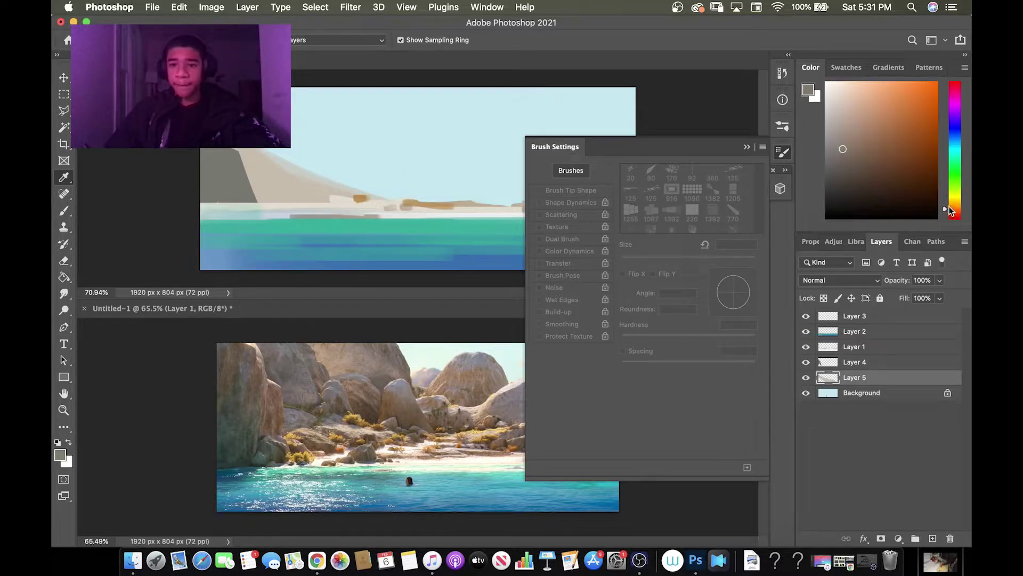
Close the brush settings and block in a large grey-brown cliff behind the left cliff on Layer 5, undoing the first slope strokes.
click(747, 147)
key(b)
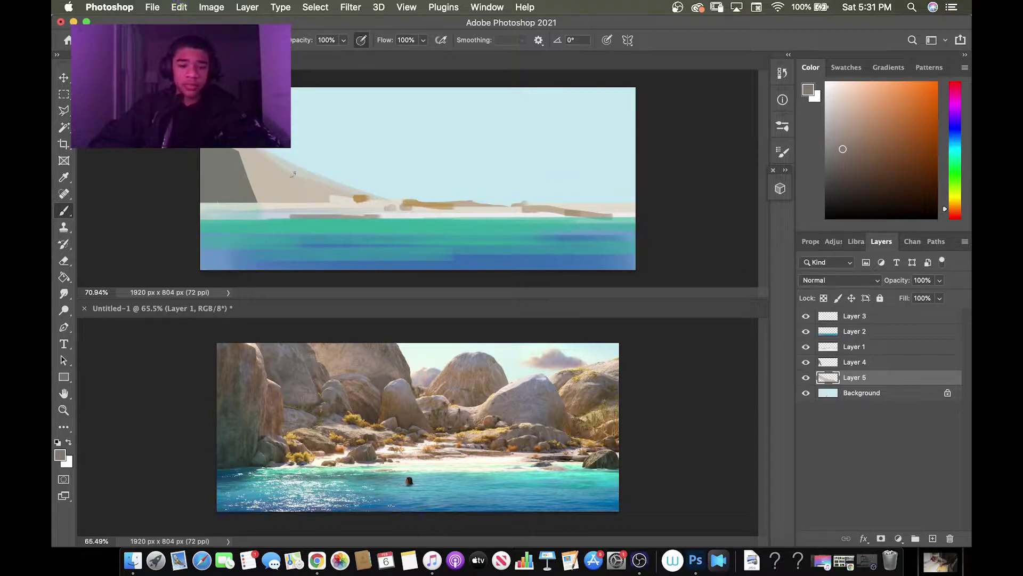
key(bracketright)
drag(292, 133, 434, 228)
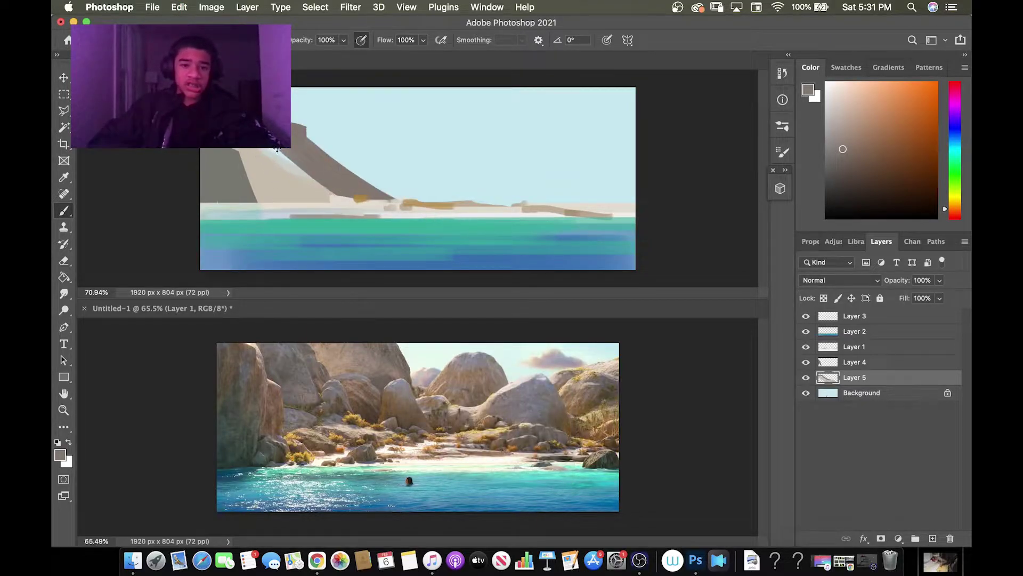
key(super+z)
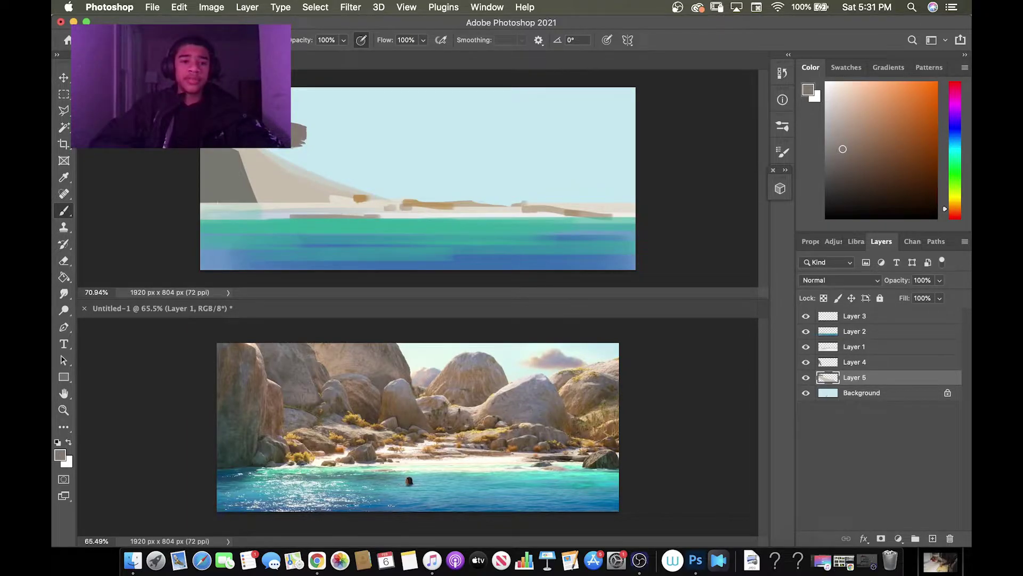
drag(304, 106, 410, 198)
key(super+z)
mouse_move(302, 88)
mouse_down()
mouse_move(318, 85)
mouse_move(365, 128)
mouse_move(385, 198)
mouse_up()
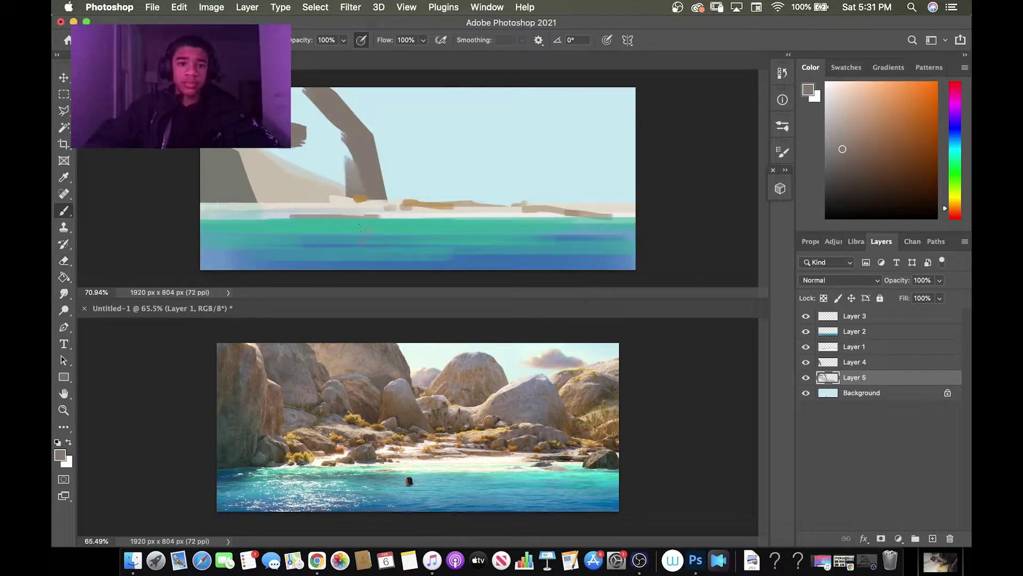
mouse_move(352, 165)
mouse_down()
mouse_move(343, 136)
mouse_move(304, 104)
mouse_up()
Select Layer 4, shift the left cliff's sampled grey to a darker purple-grey, and repaint the cliff wider with it.
click(855, 362)
alt+click(238, 165)
click(838, 172)
click(955, 82)
mouse_move(240, 152)
mouse_down()
mouse_move(255, 208)
mouse_move(283, 178)
mouse_up()
alt+click(258, 209)
mouse_move(258, 209)
mouse_down()
mouse_move(258, 174)
mouse_move(288, 191)
mouse_move(206, 165)
mouse_up()
key(super+z)
alt+click(250, 182)
click(833, 169)
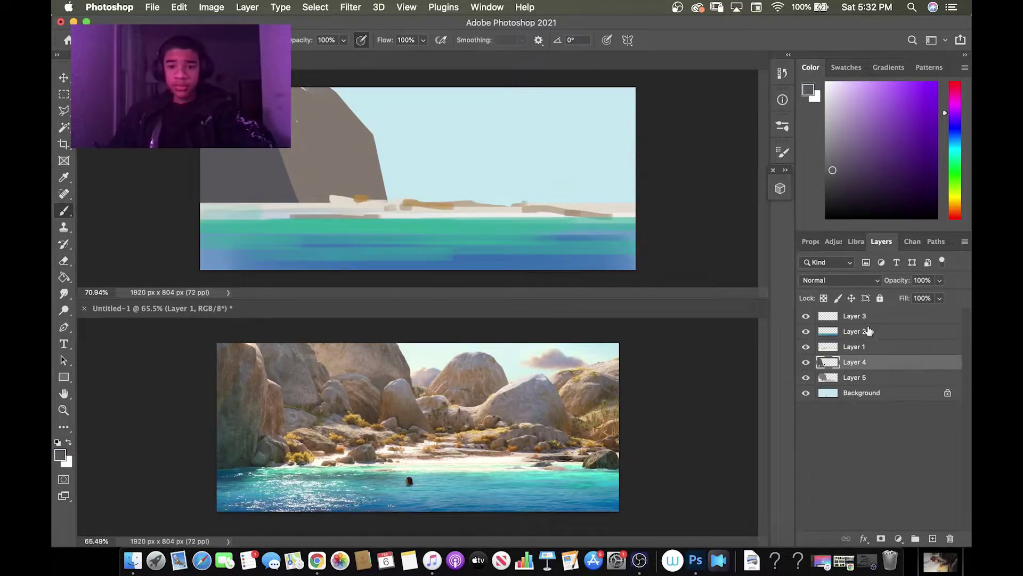
Select Layer 5, mix a light beige with an orange hue and try out larger and smaller brush sizes.
click(866, 377)
click(951, 203)
click(846, 111)
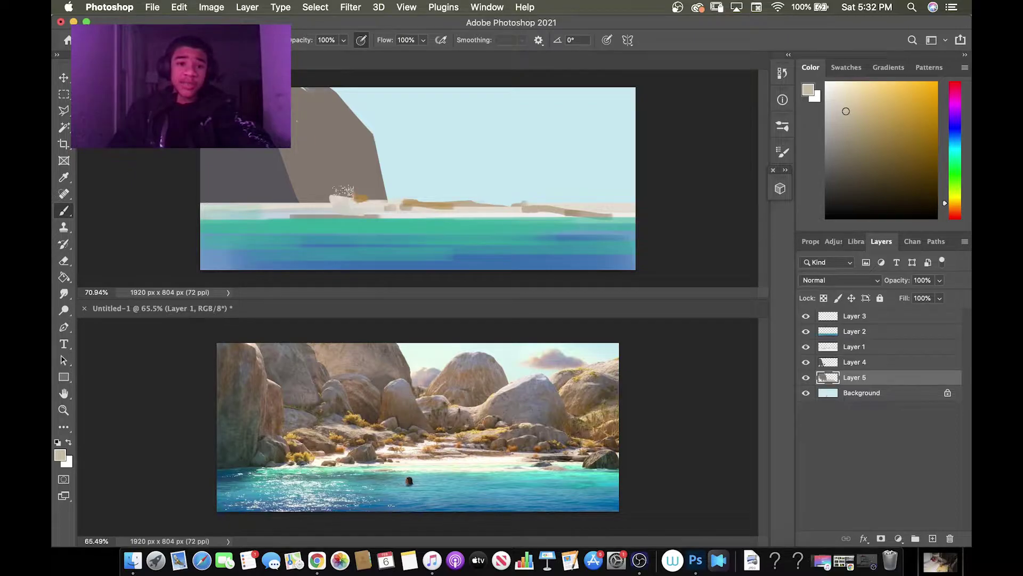
key(bracketright)
key(bracketright)
key(bracketright)
key(bracketright)
key(bracketleft)
key(bracketleft)
key(bracketleft)
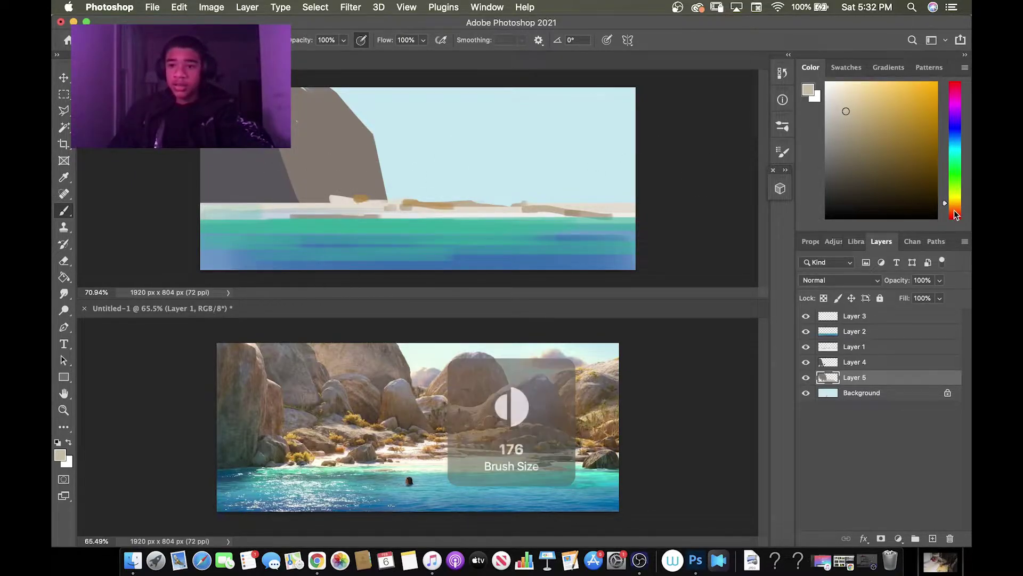
click(949, 211)
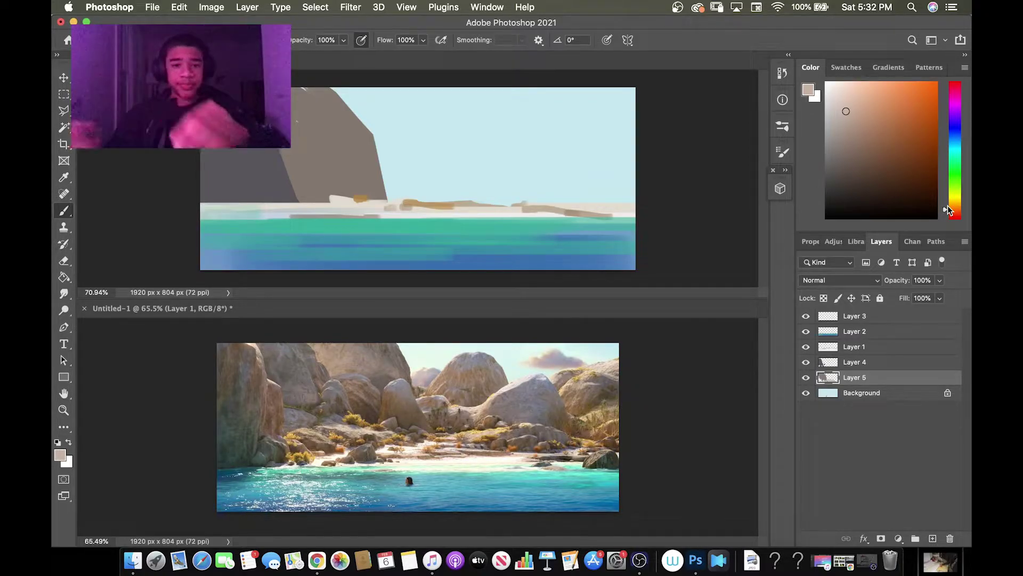
Enlarge the brush to 224 and paint textured beige highlights across the lower part of the second cliff, redoing the first stroke.
key(])
key(])
key(])
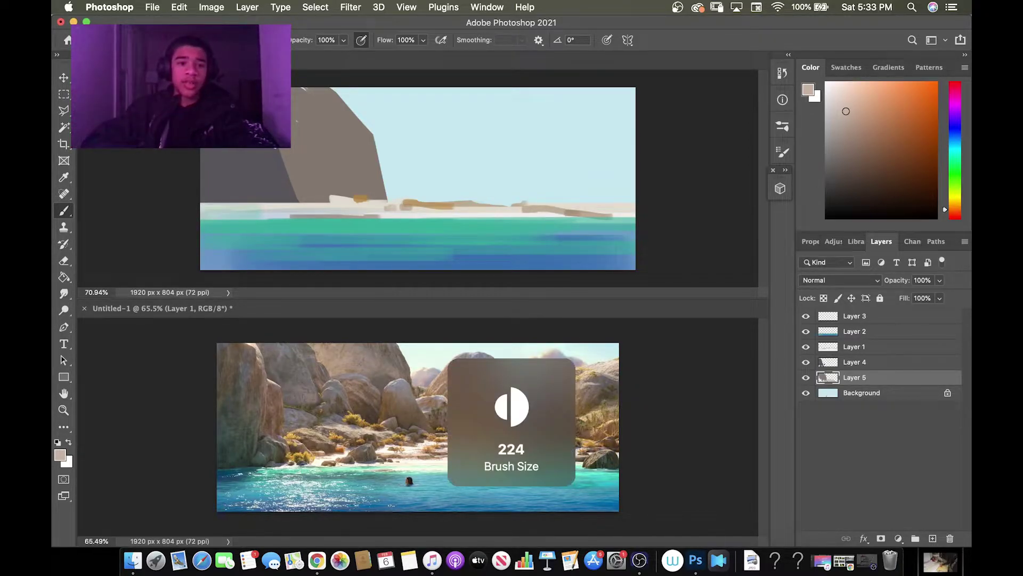
drag(291, 144, 375, 195)
key(super+z)
mouse_move(251, 188)
mouse_down()
mouse_move(292, 207)
mouse_move(226, 152)
mouse_move(332, 242)
mouse_move(242, 155)
mouse_move(334, 159)
mouse_up()
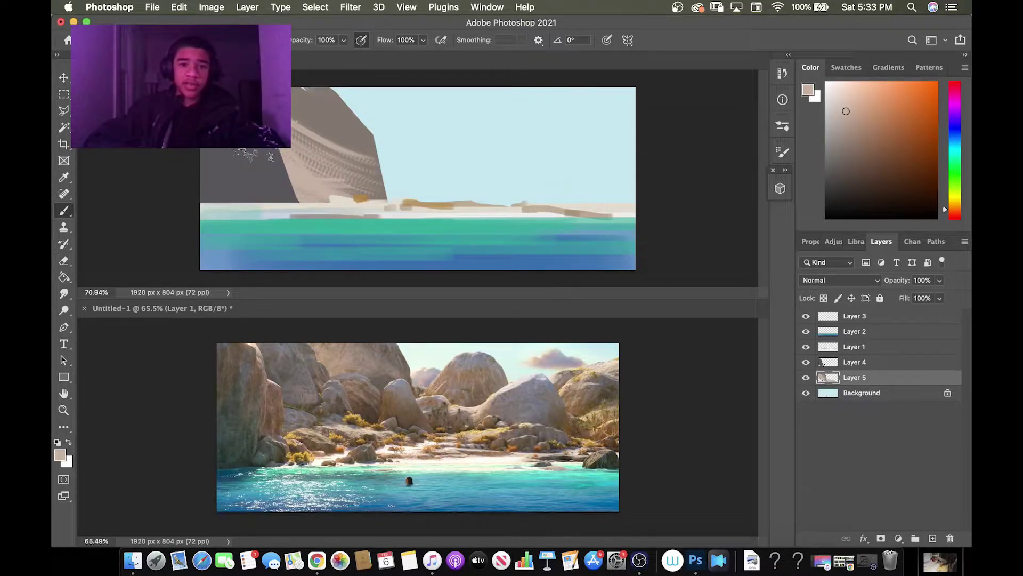
Sample the second cliff's grey-brown and create Layer 6 as a clipping mask on Layer 5.
alt+click(326, 109)
key(super+shift+n)
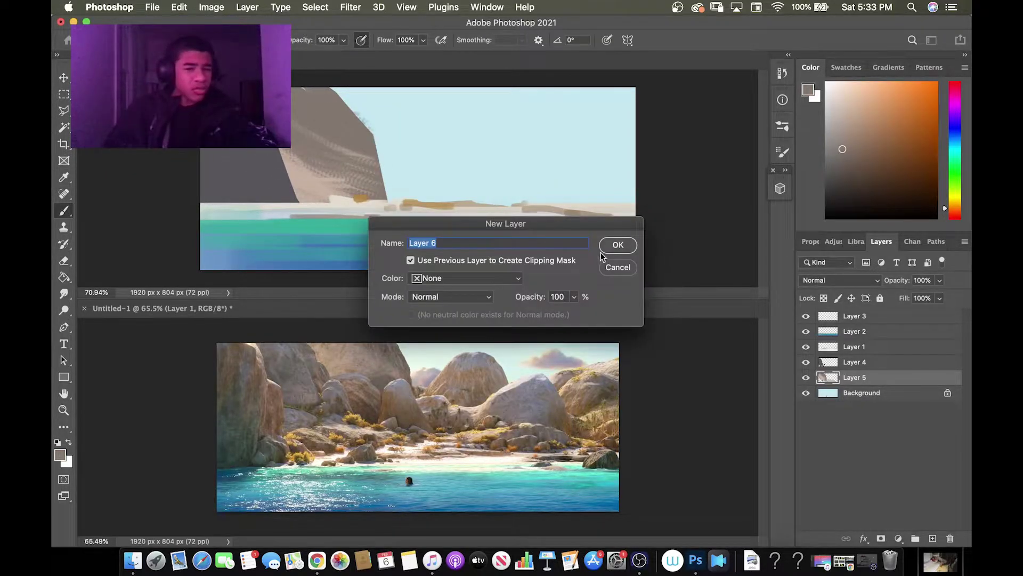
click(617, 245)
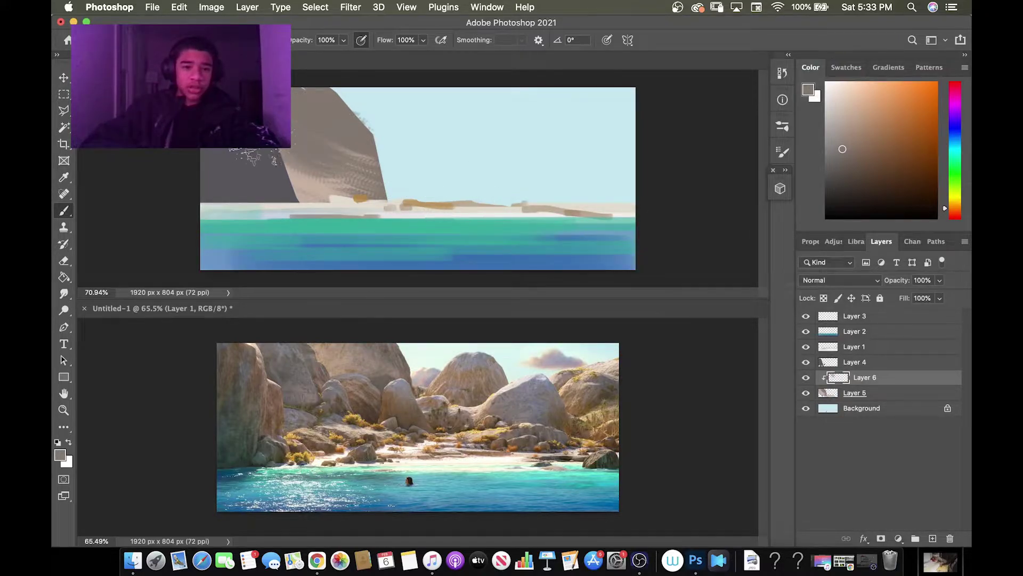
Sample the cliff's light beige, shift it to a more saturated reddish brown and paint warm strokes on the second cliff's lower left.
key(i)
click(317, 194)
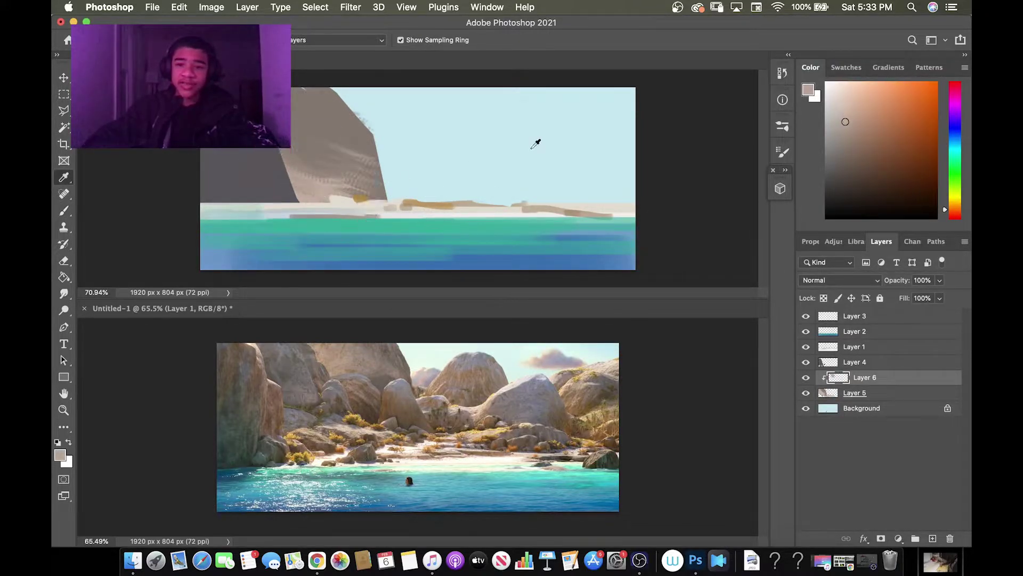
click(868, 130)
key(b)
drag(296, 189, 323, 202)
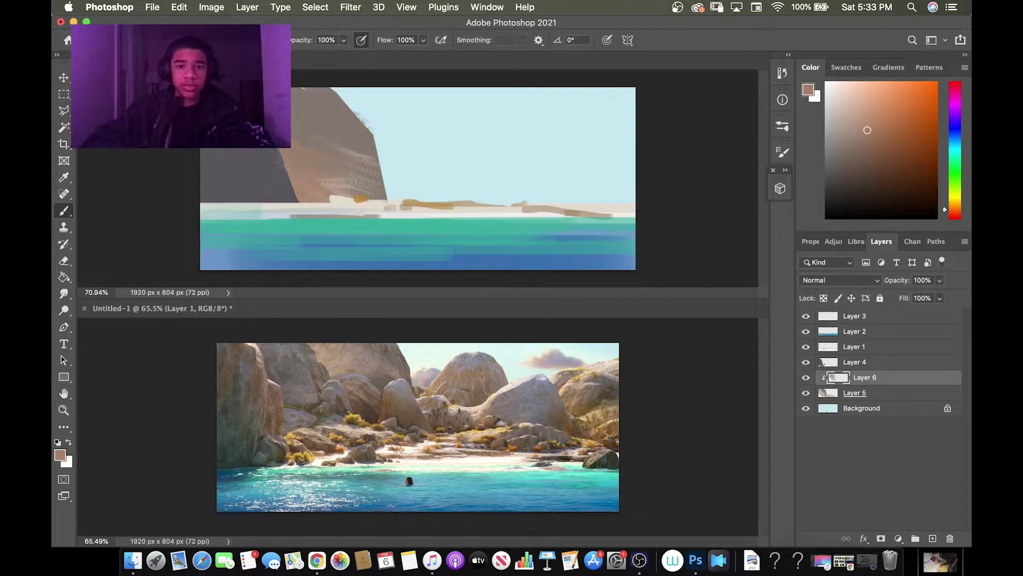
Sample the cliff's grey-brown, darken it and paint a dark shadow shape at the second cliff's lower right on Layer 6.
right_click(296, 205)
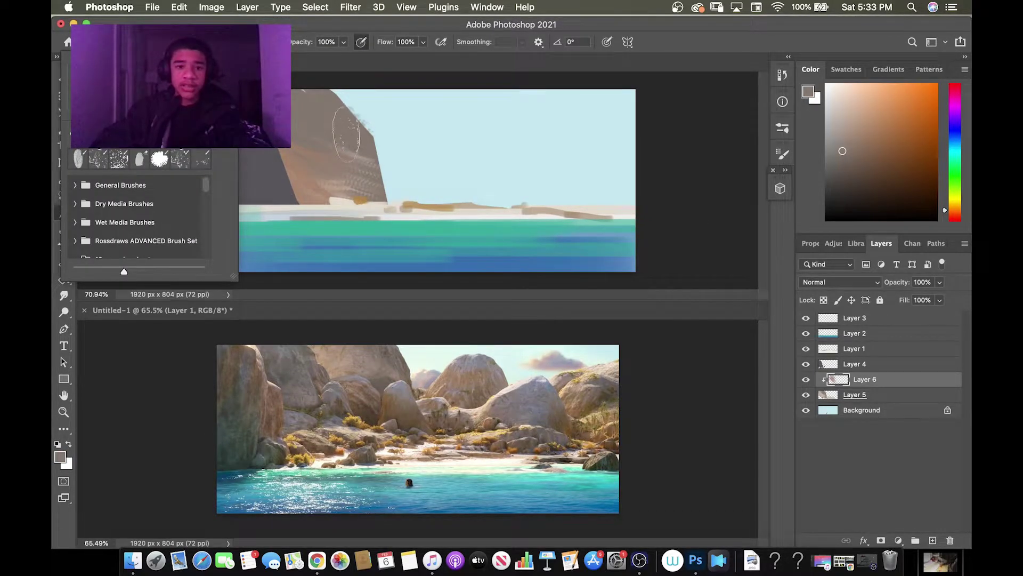
click(350, 136)
click(607, 202)
key(Escape)
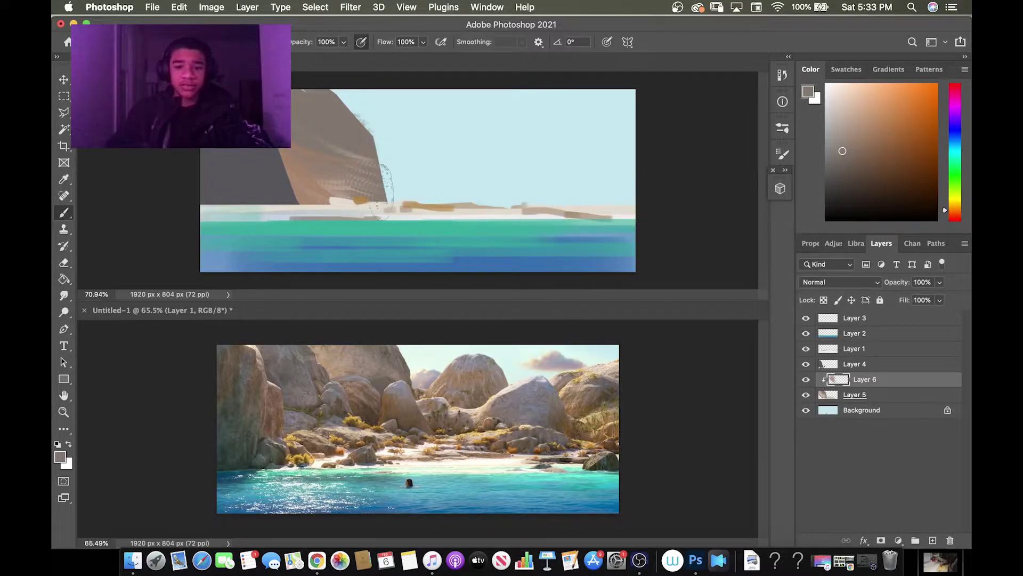
key(alt)
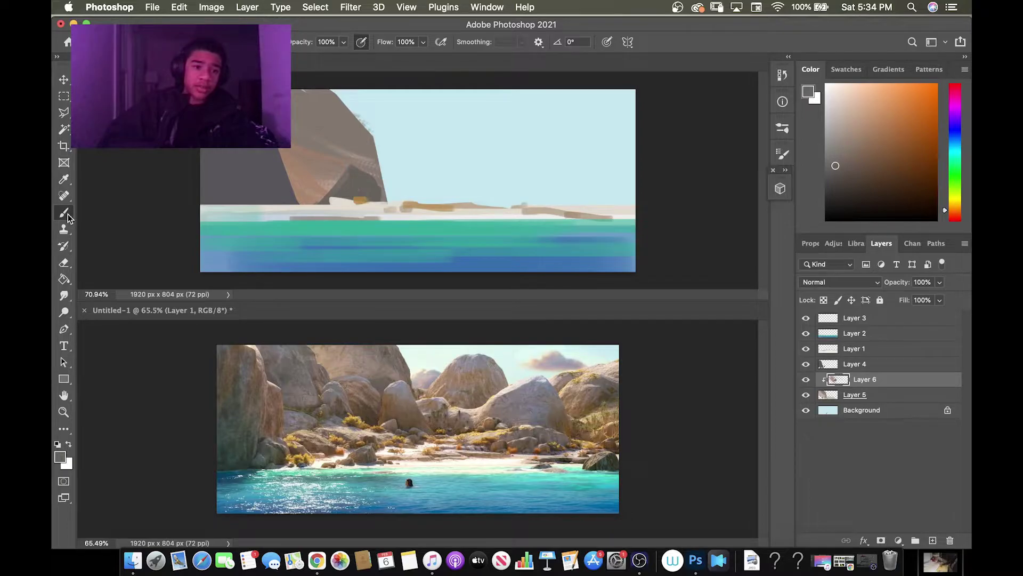
Switch to the Mixer Brush, adjust its size and blend the dark shadow into the warm colours of the second cliff.
right_click(67, 218)
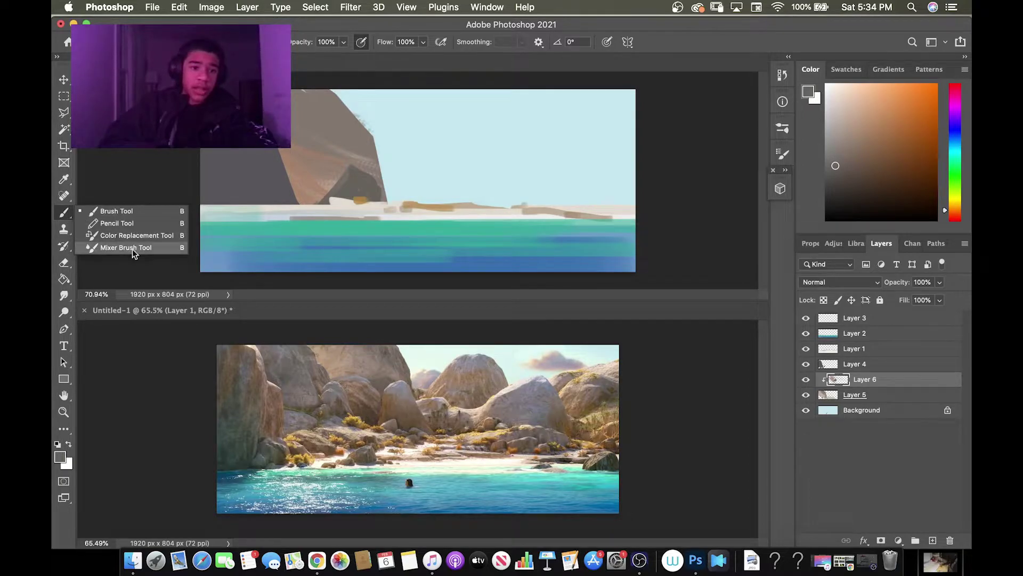
click(133, 248)
key(bracketleft)
key(bracketright)
key(bracketright)
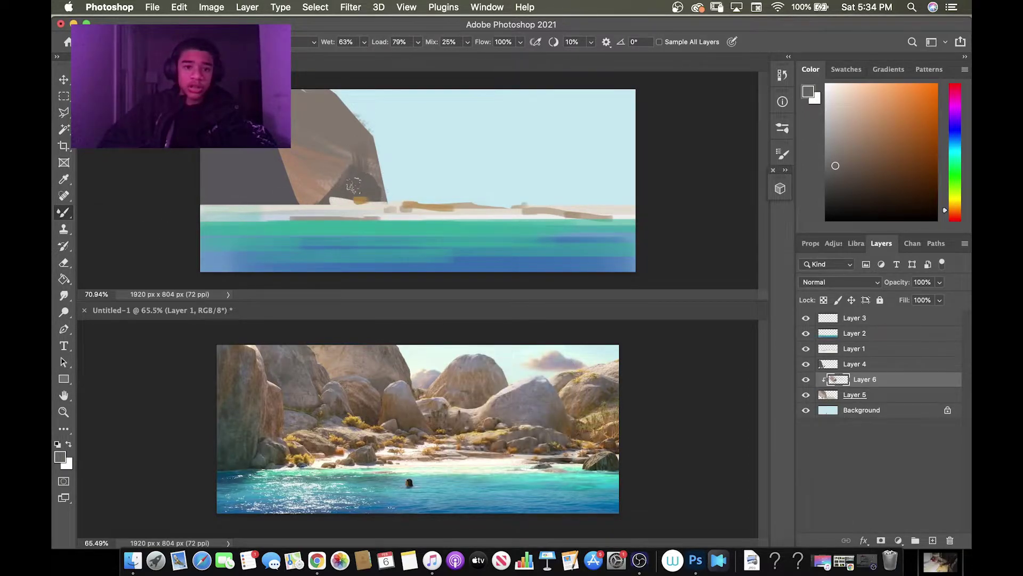
mouse_move(369, 192)
mouse_down()
mouse_move(362, 168)
mouse_move(372, 188)
mouse_up()
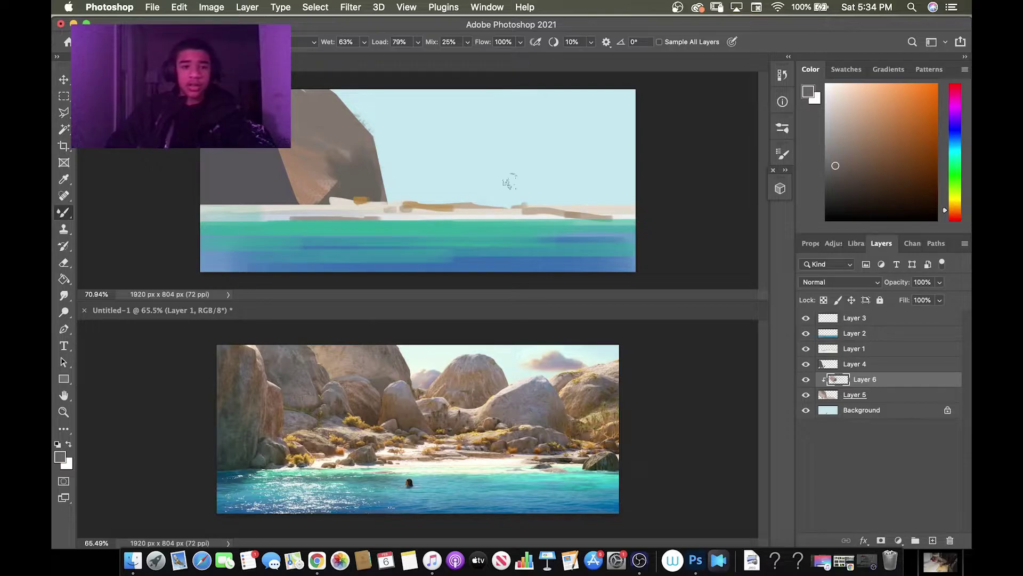
Brush pale sand-coloured highlights onto the second cliff, and add blue-grey touches with its sampled grey shifted to a cyan hue.
alt+click(477, 205)
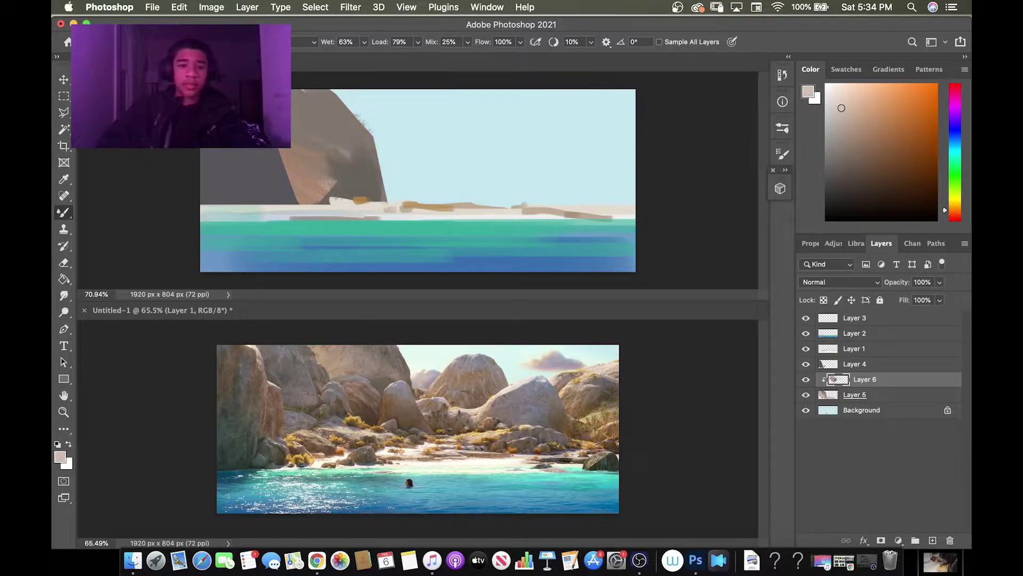
key(shift+b)
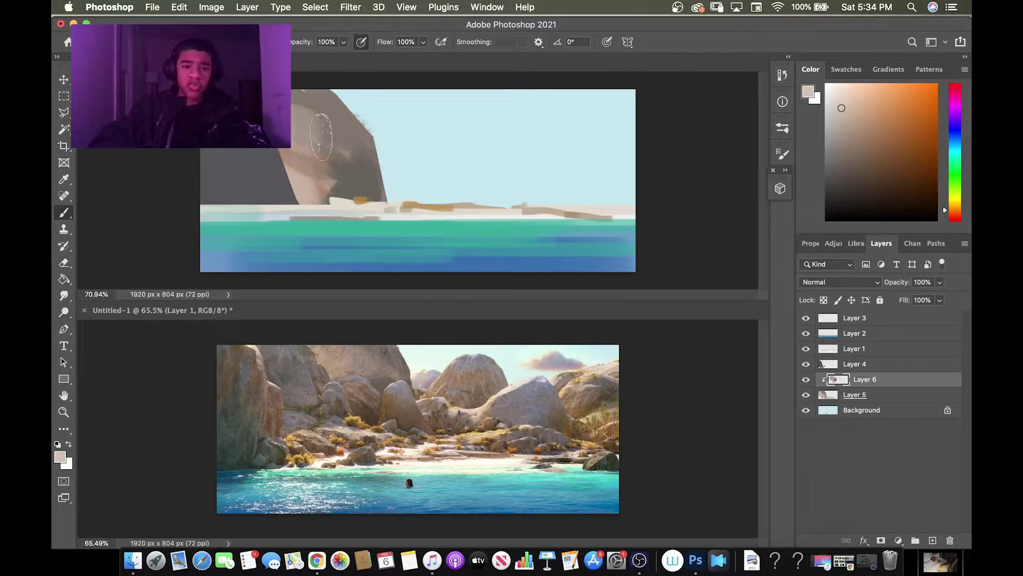
key(i)
click(314, 131)
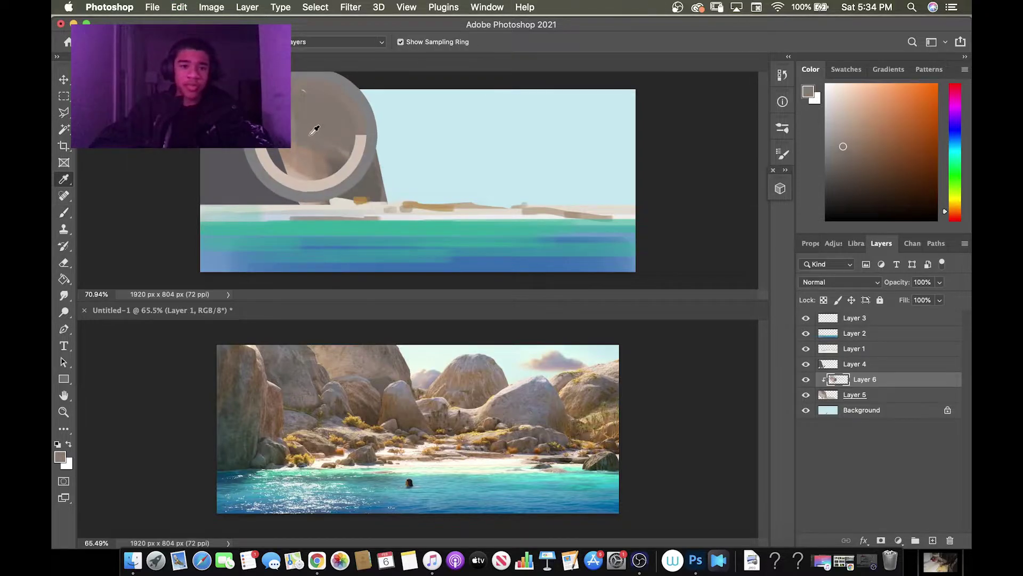
click(956, 145)
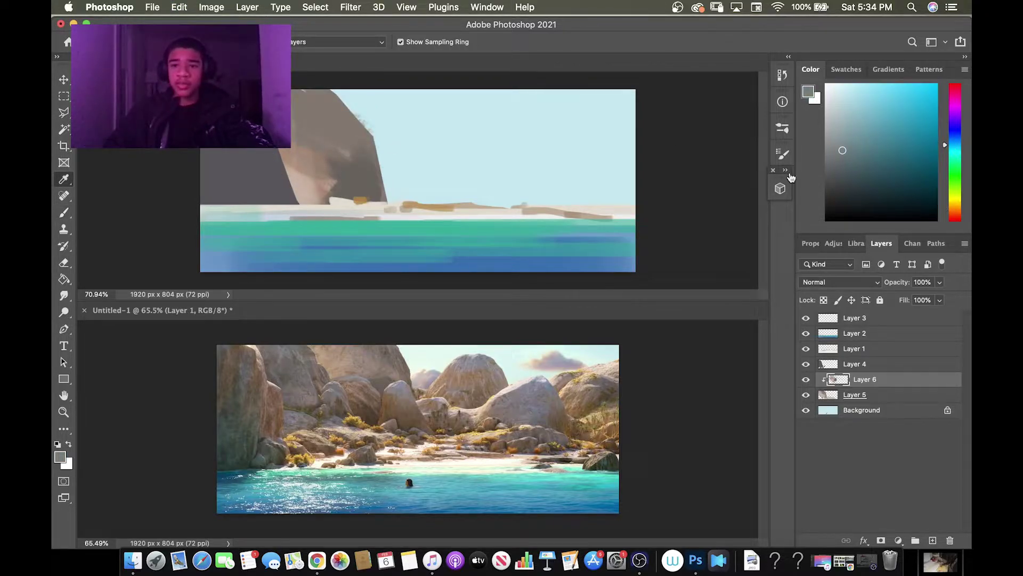
key(b)
key([)
key([)
key([)
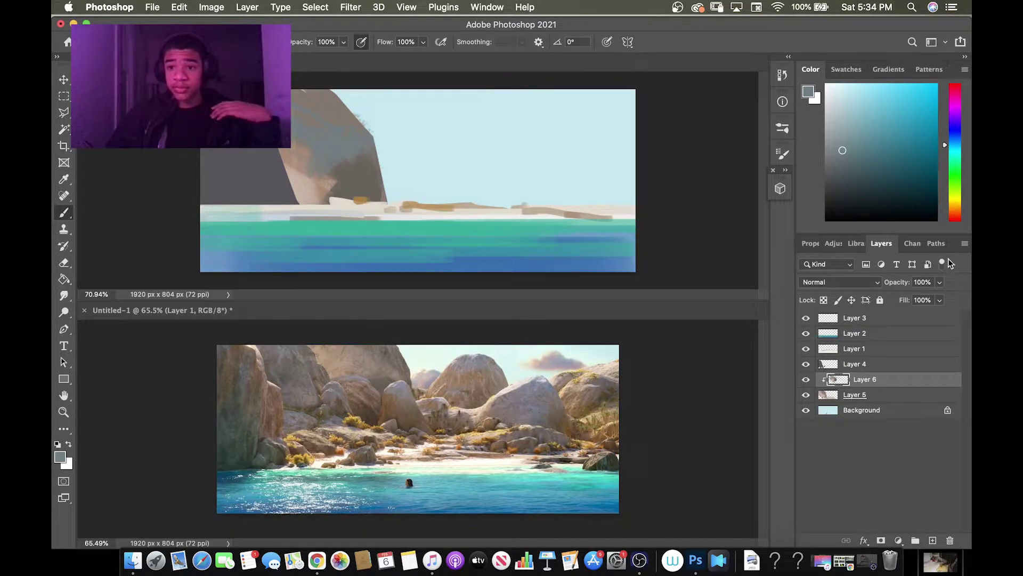
Merge the clipped layer into Layer 5, add a new empty Layer 6 and pick a light orange-tan colour.
click(962, 243)
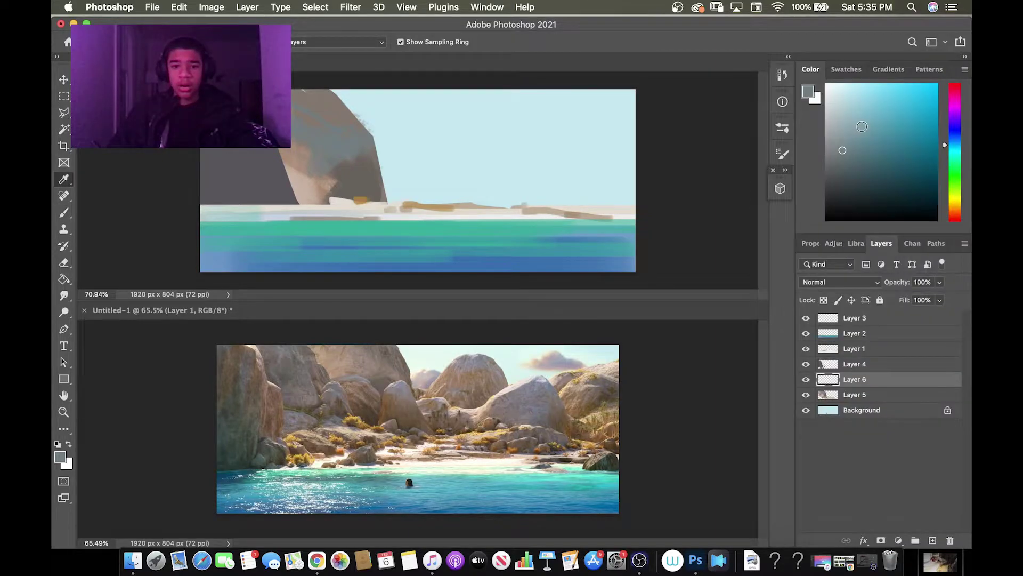
drag(958, 198, 958, 211)
click(845, 132)
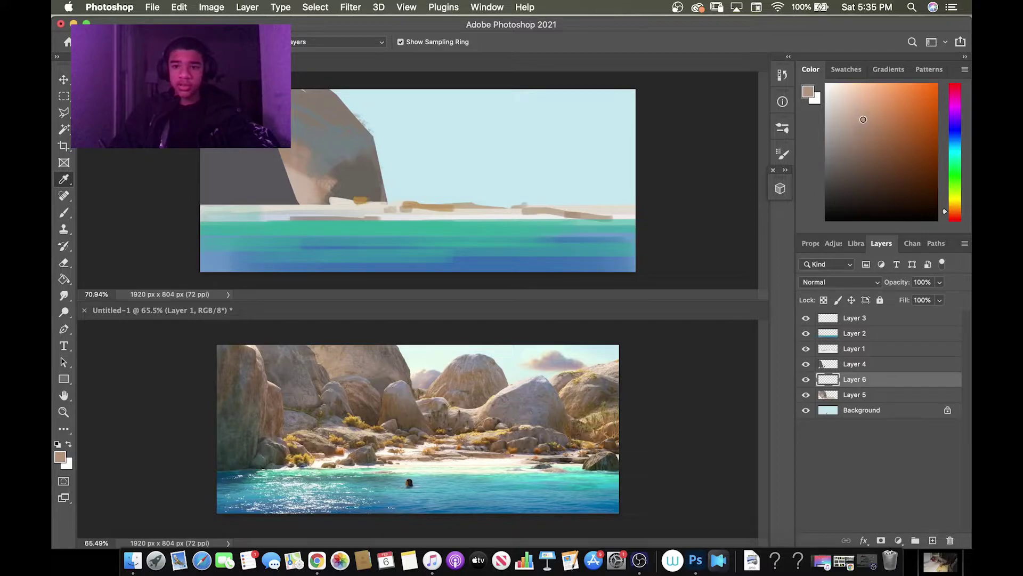
Return to the Brush tool, enlarge its size to about 76 and reduce it slightly.
key(b)
key(bracketright)
key(bracketright)
key(bracketright)
key(bracketright)
key(bracketright)
key(bracketright)
key(bracketright)
key(bracketright)
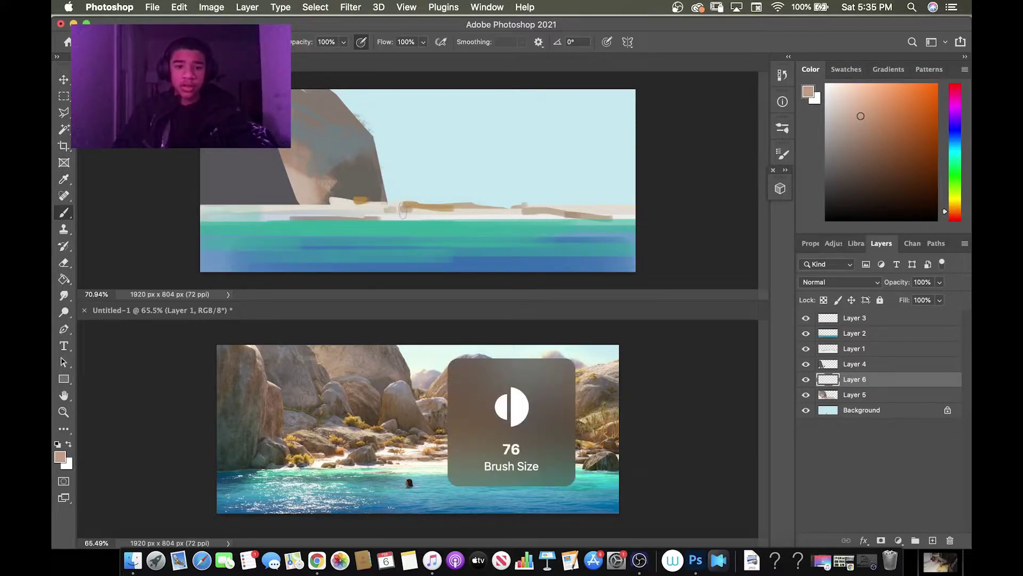
key(bracketleft)
key(bracketleft)
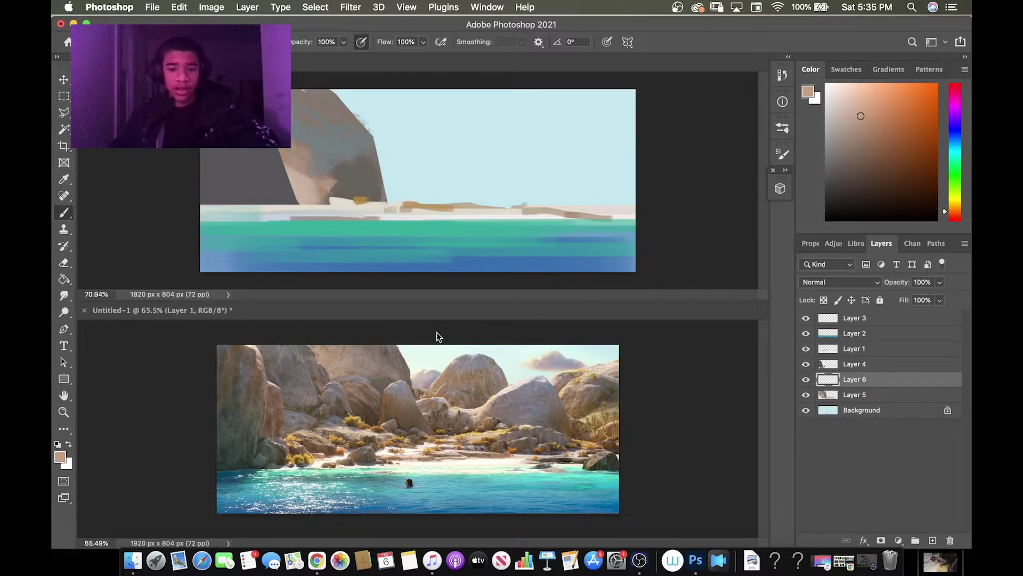
Move Layer 6 below Layer 5, sample a brown from the cliff and block in a large rounded rock in the middle of the beach.
alt+click(379, 178)
key(super+[)
mouse_move(389, 193)
mouse_down()
mouse_move(405, 134)
mouse_move(517, 142)
mouse_up()
mouse_move(510, 159)
mouse_down()
mouse_move(532, 199)
mouse_move(519, 197)
mouse_up()
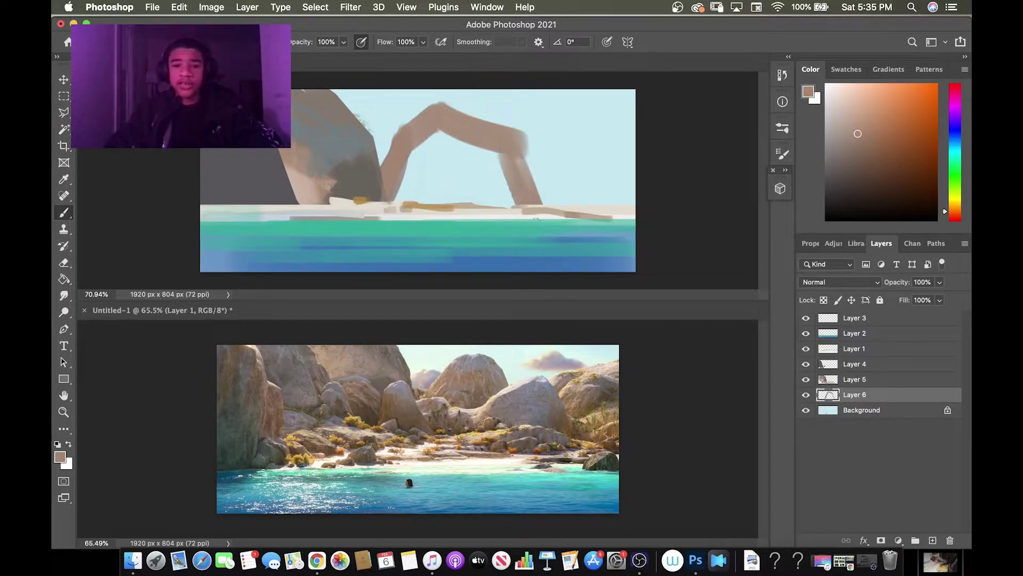
drag(490, 156, 509, 201)
mouse_move(482, 163)
mouse_down()
mouse_move(511, 211)
mouse_move(384, 210)
mouse_move(460, 108)
mouse_move(441, 149)
mouse_move(439, 213)
mouse_move(477, 186)
mouse_move(491, 213)
mouse_up()
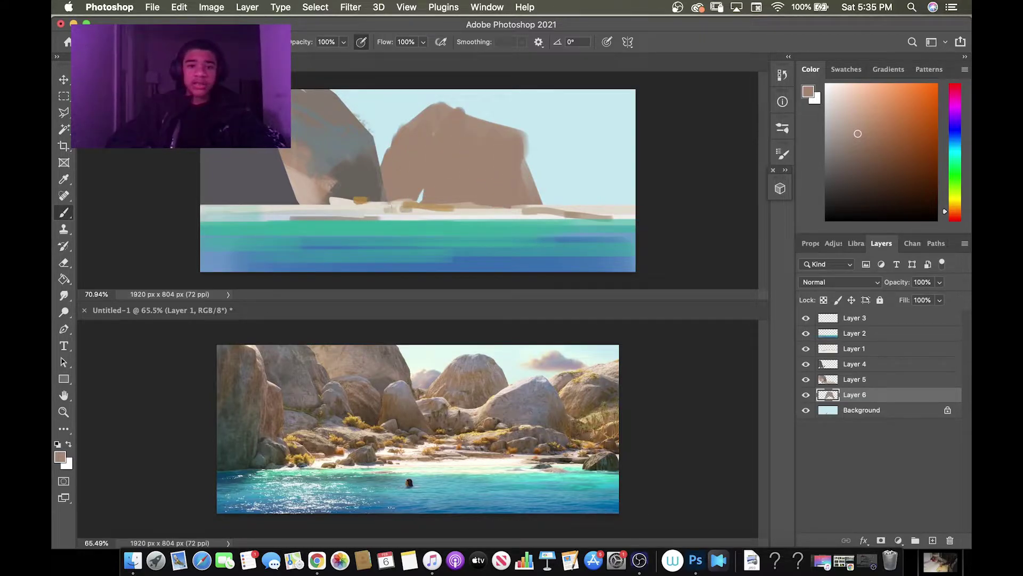
Erase around the middle rock to narrow its right side and give its top and left edge a cleaner outline.
key(e)
key(])
mouse_move(383, 181)
mouse_down()
mouse_move(438, 108)
mouse_move(514, 132)
mouse_move(528, 169)
mouse_up()
mouse_move(495, 128)
mouse_down()
mouse_move(488, 101)
mouse_move(515, 179)
mouse_move(531, 191)
mouse_up()
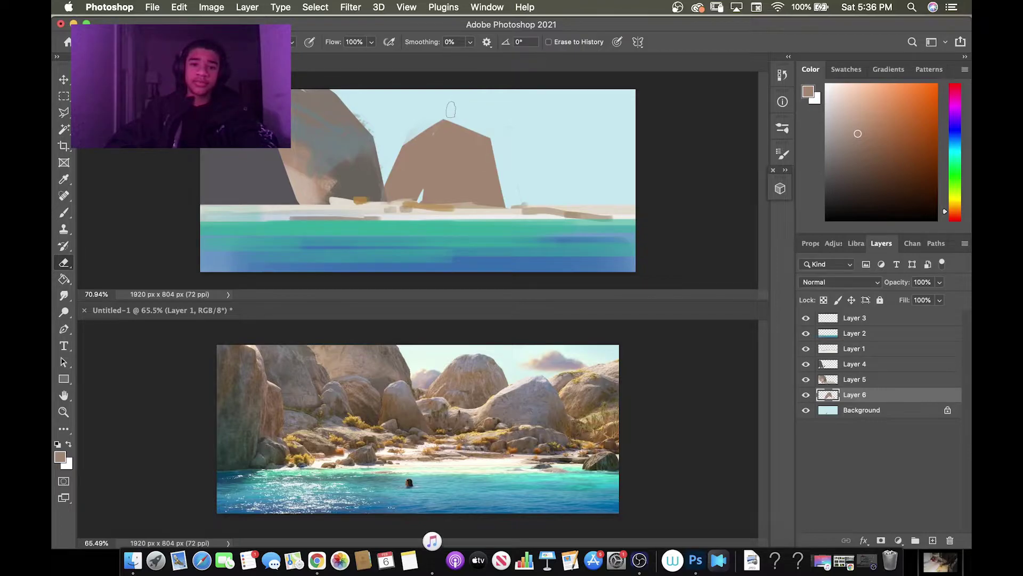
drag(421, 130, 394, 164)
Pick a darker grey-brown and paint a shadow patch near the base of the middle rock on Layer 6.
key(i)
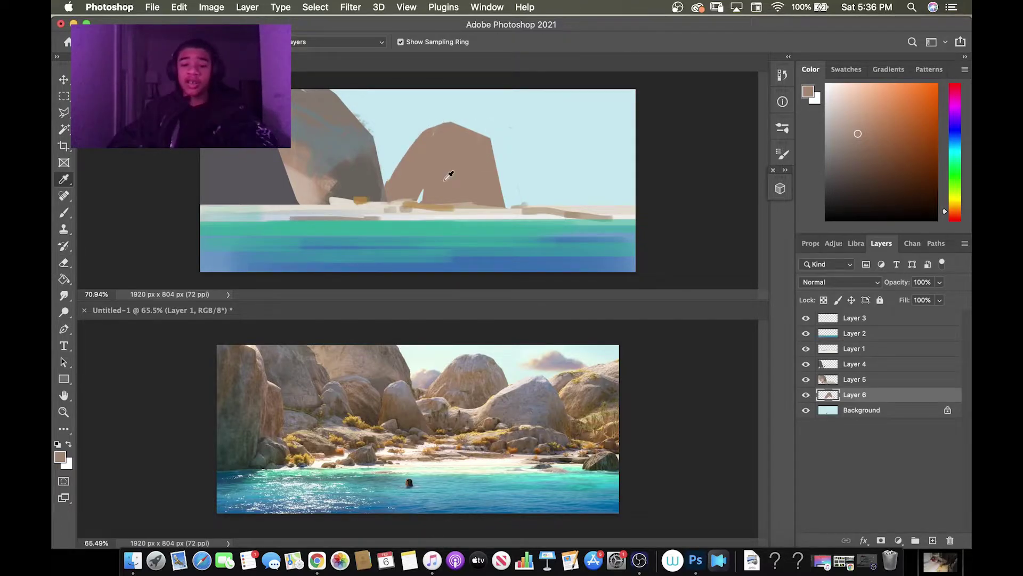
key(b)
click(842, 162)
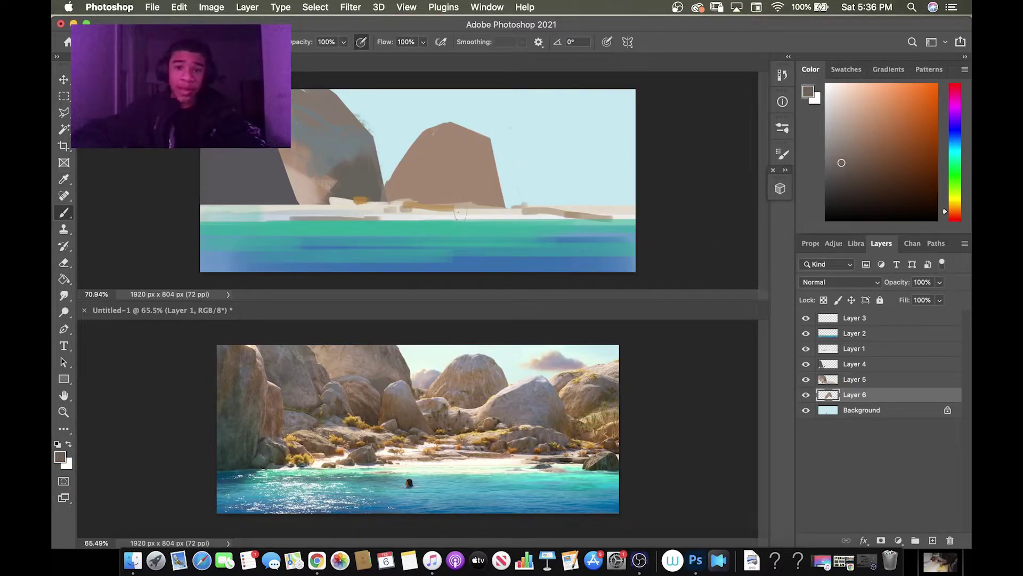
mouse_move(461, 208)
mouse_down()
mouse_move(459, 190)
mouse_move(444, 190)
mouse_up()
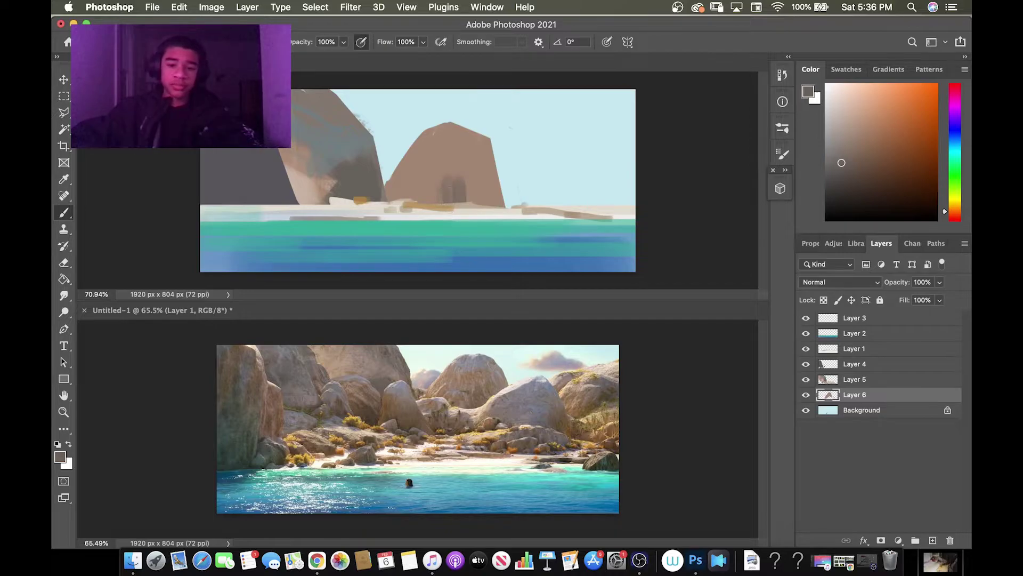
Sample browns from the middle rock and brush vertical light and dark streaks over its lower half on Layer 6, with the brush around size 42.
key(i)
click(450, 176)
click(459, 188)
key(b)
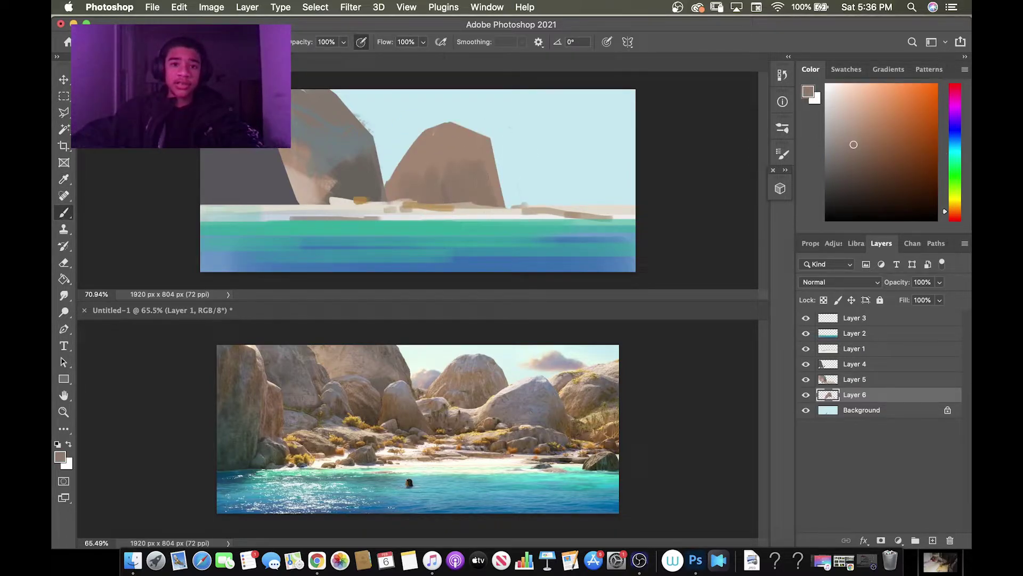
alt+click(438, 139)
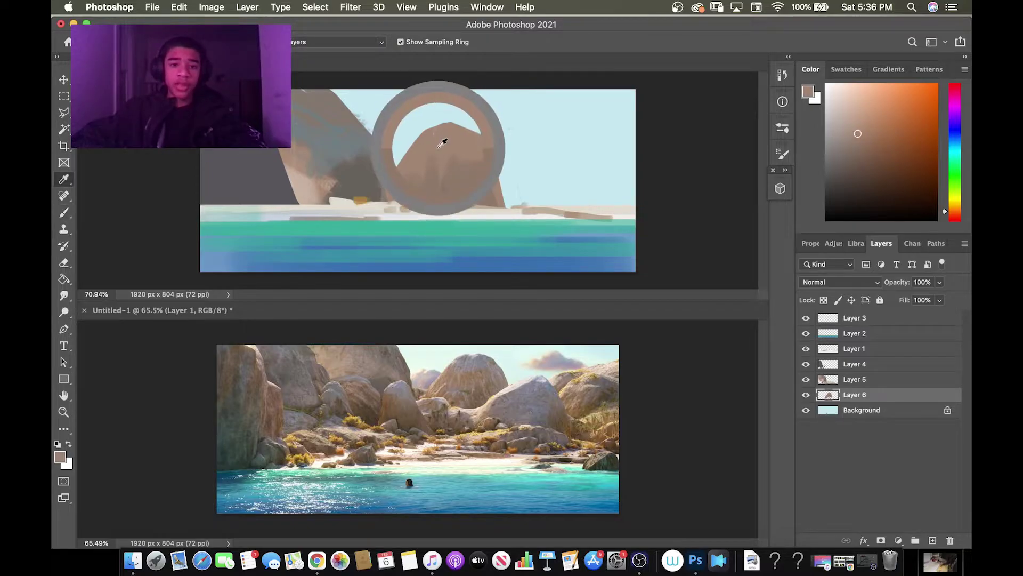
key(bracketright)
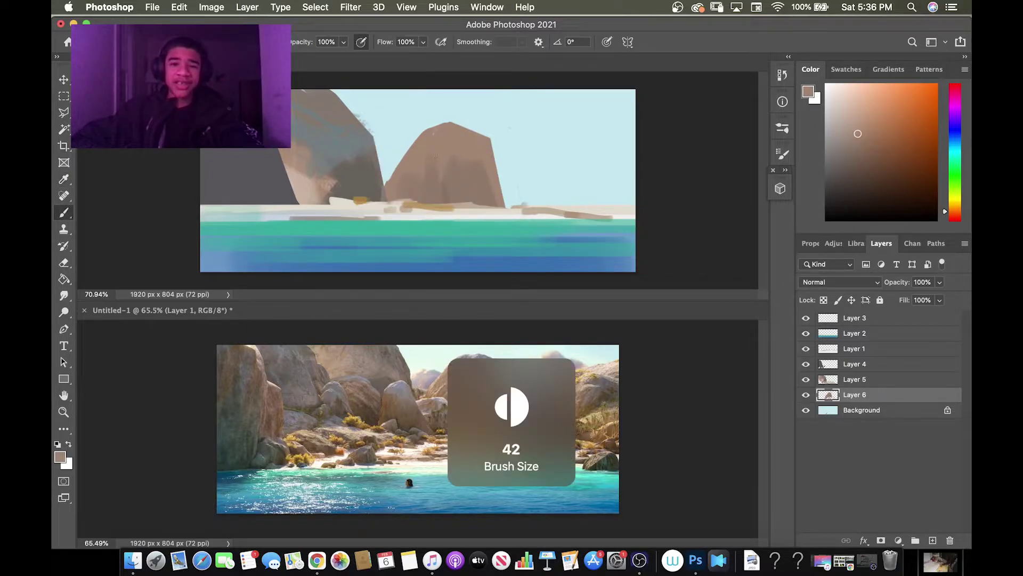
alt+click(480, 173)
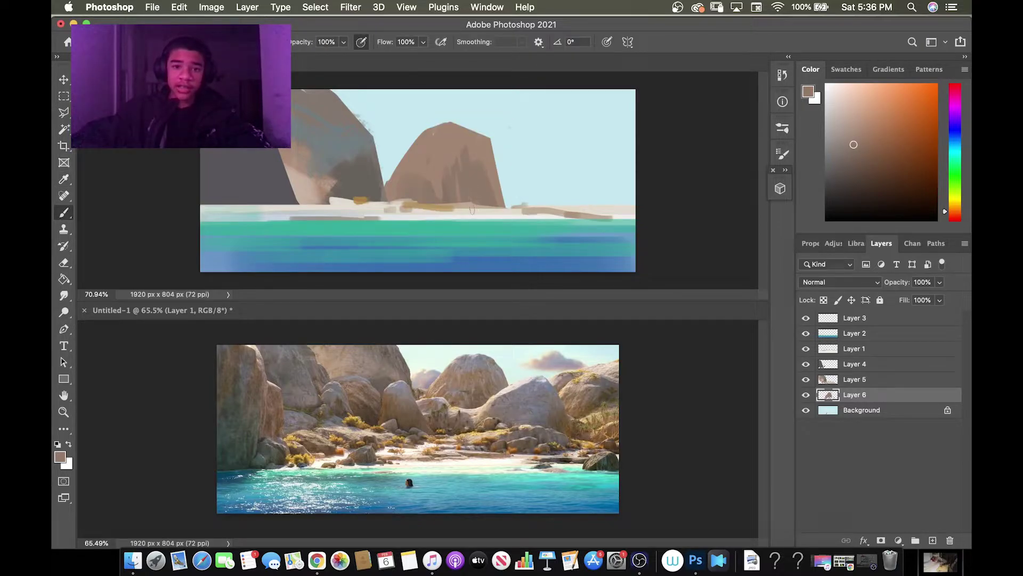
alt+click(478, 141)
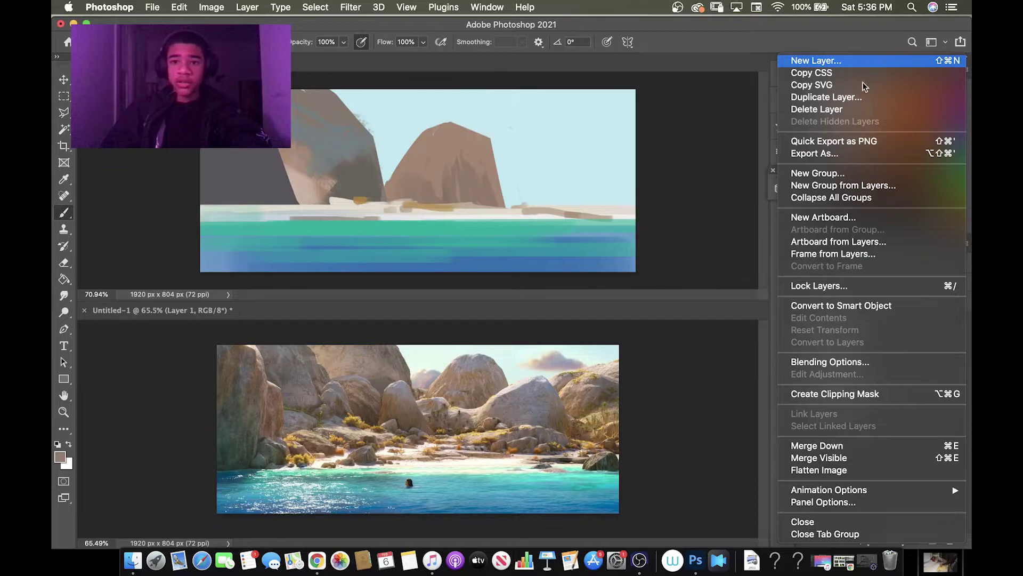
Create Layer 7 above Layer 6 as a layer clipped to it.
click(874, 61)
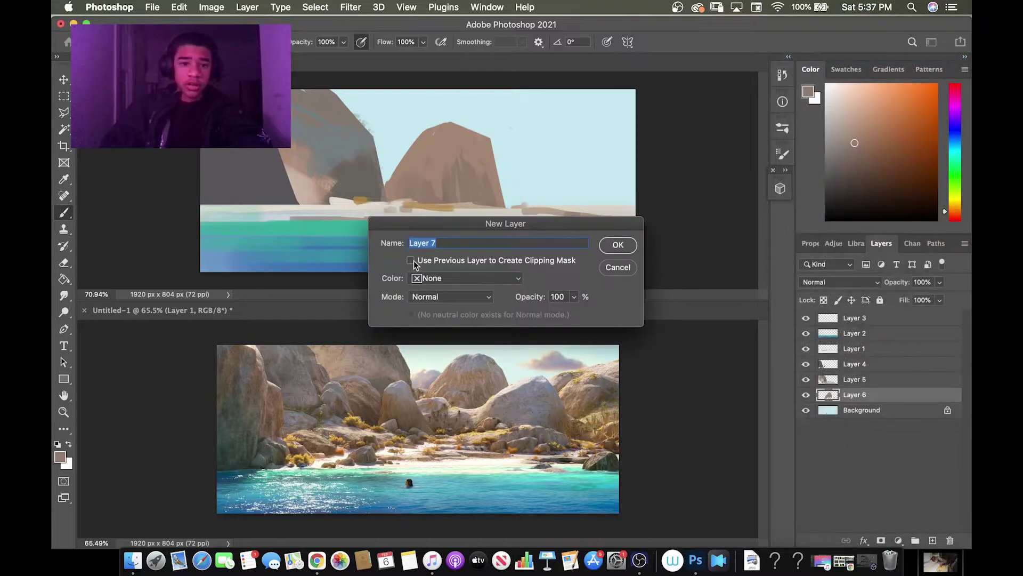
click(617, 245)
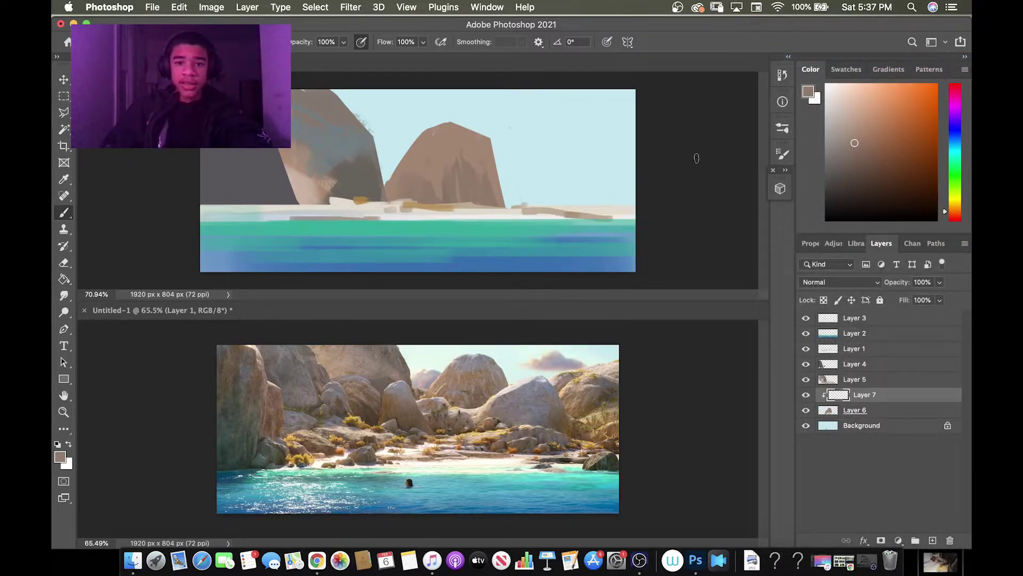
Try a pale sand-coloured highlight, sampled from the beach, along the upper left edge of the middle rock.
key(i)
drag(474, 210, 474, 205)
key(b)
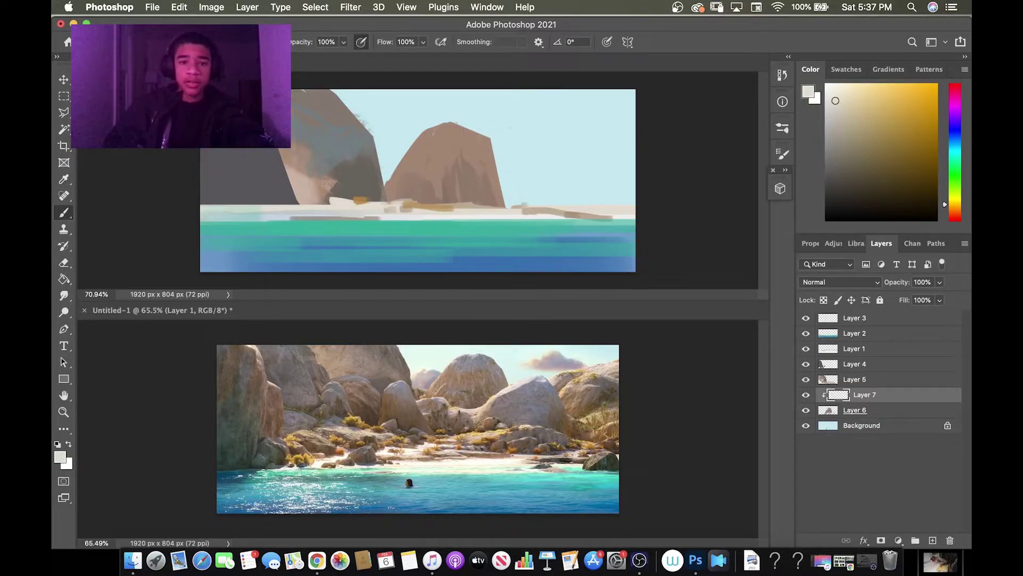
drag(454, 119, 419, 137)
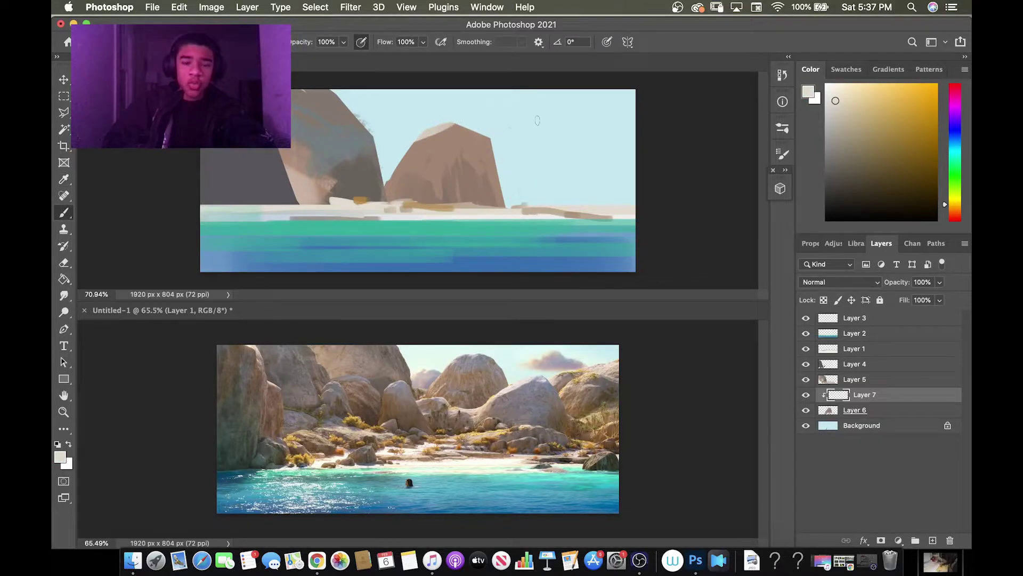
key(super+z)
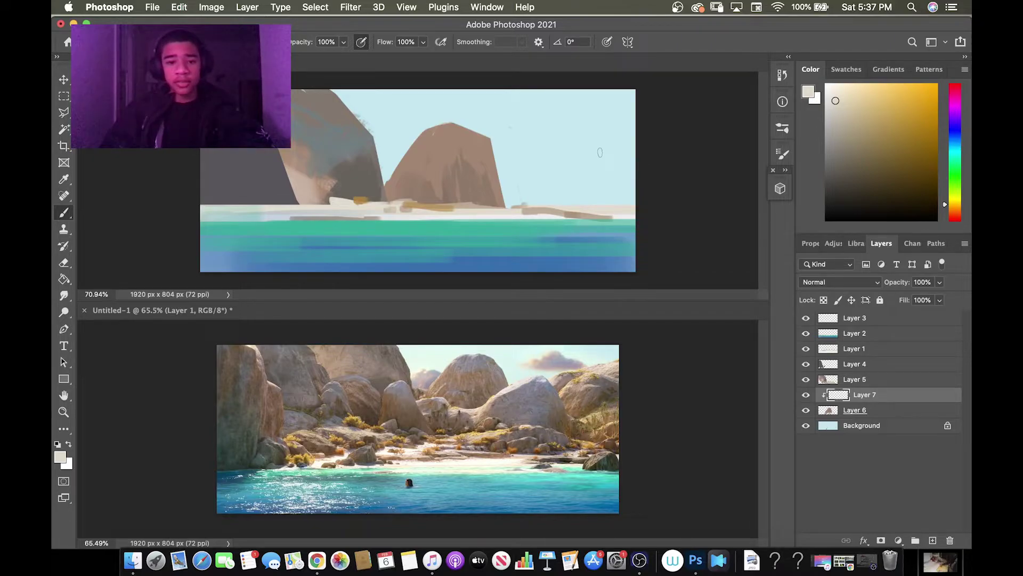
Pick a light sky blue as the painting colour and enlarge the brush to about 124.
click(958, 140)
click(869, 95)
key(i)
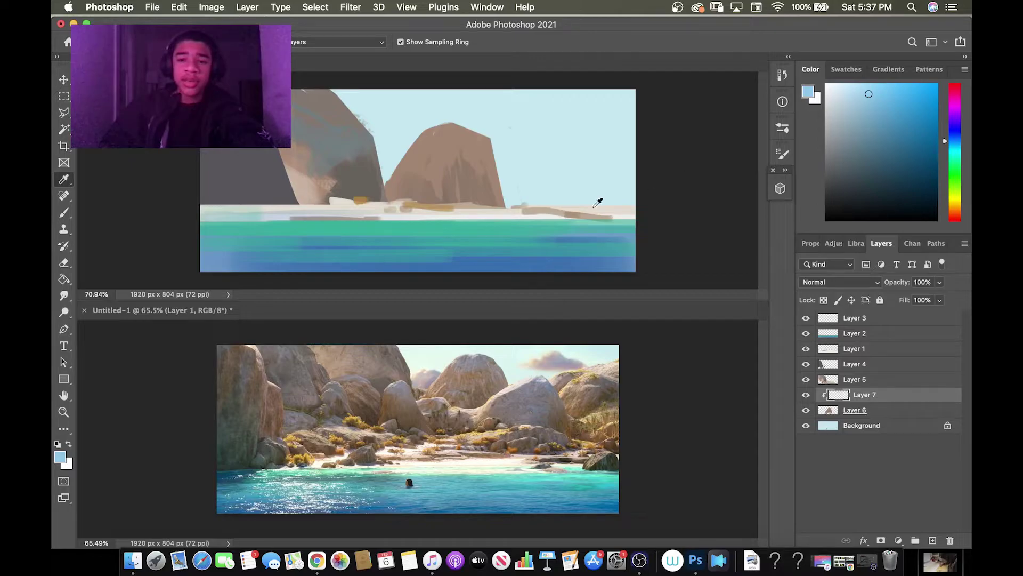
key(b)
key(bracketright)
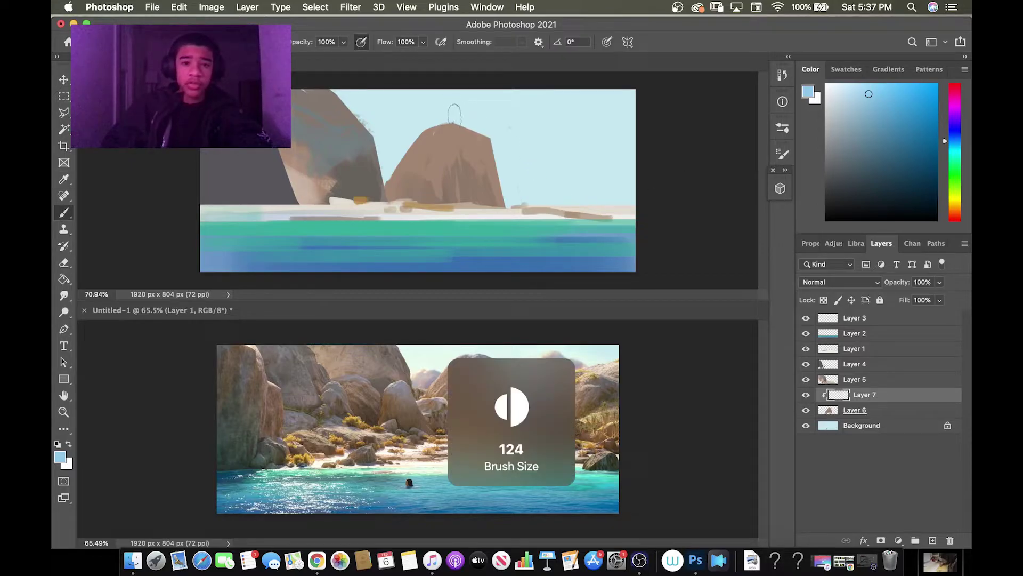
Enlarge the brush further and glaze the light blue over the upper part of the middle rock on Layer 7, undoing and repainting the strokes.
drag(450, 121, 502, 147)
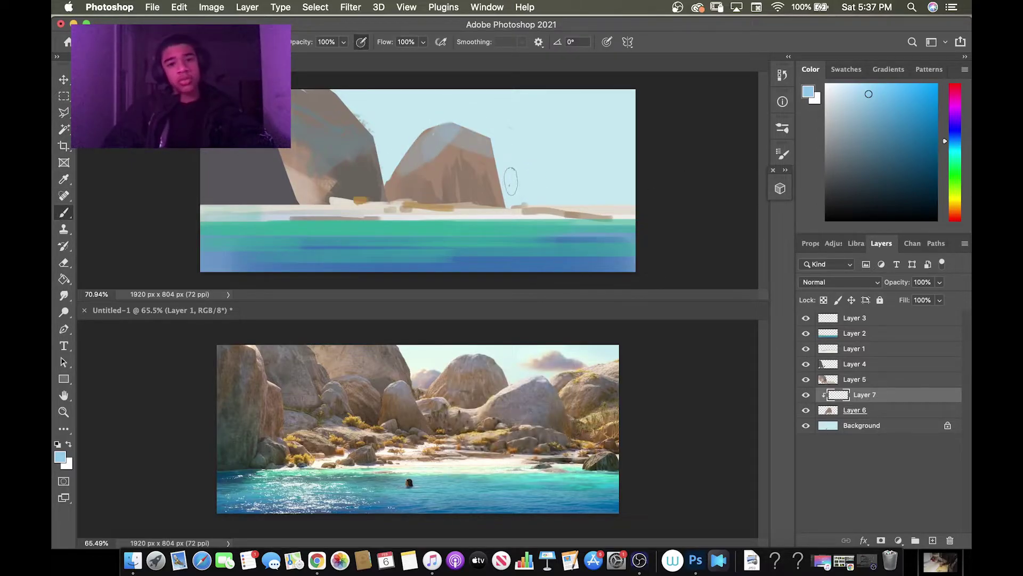
key(super+z)
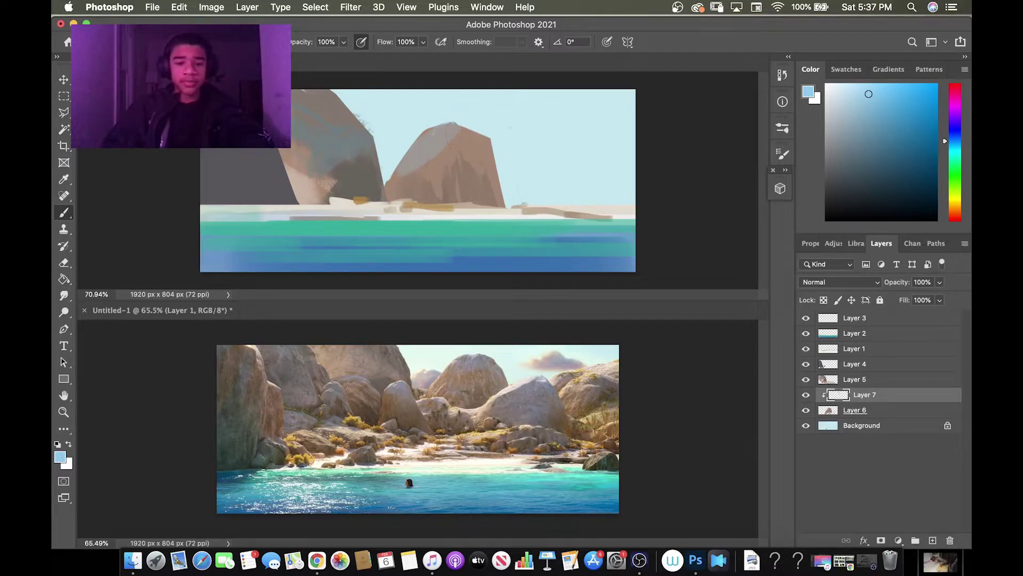
key(bracketright)
key(bracketright)
key(bracketright)
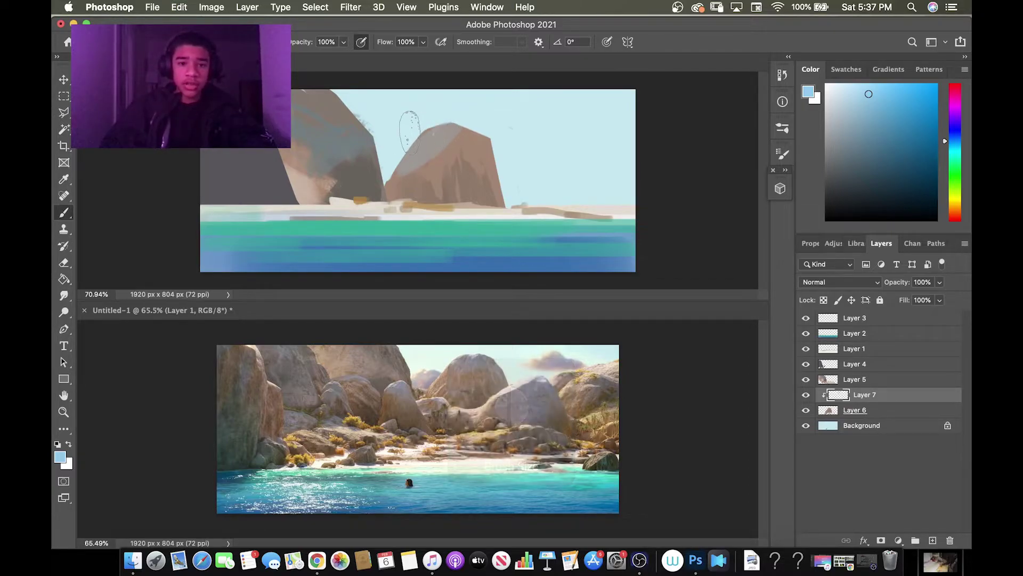
key(super+z)
drag(396, 147, 501, 147)
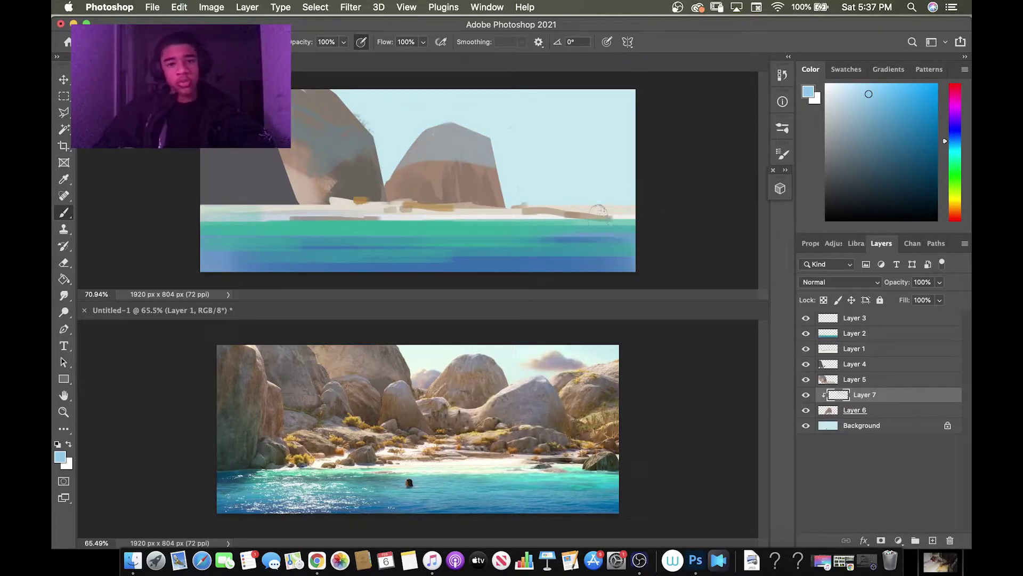
key(super+z)
drag(471, 109, 383, 160)
drag(428, 120, 549, 170)
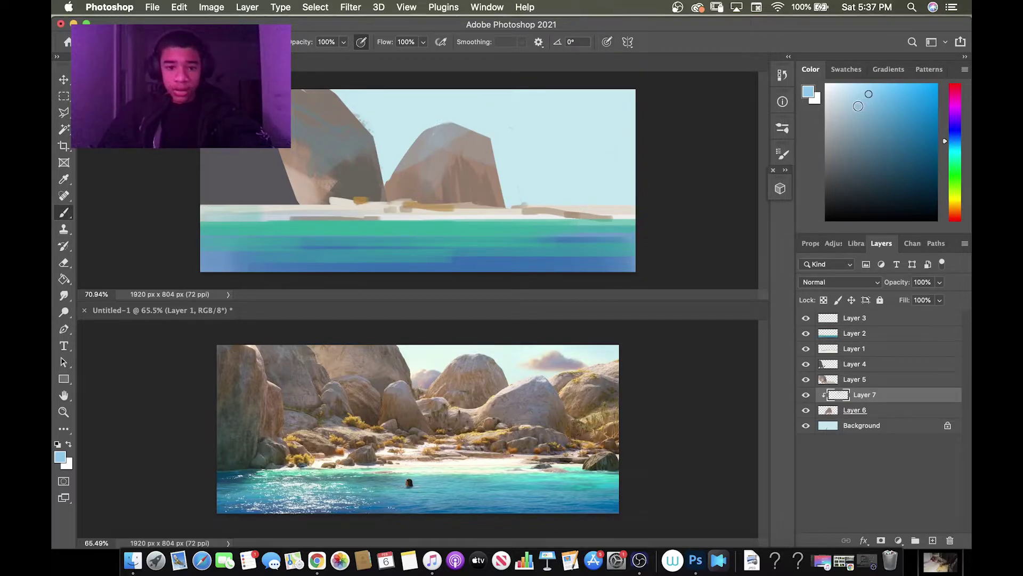
Pick a warm cream, shrink the brush, darken the colour to beige and paint highlights along the middle rock's upper edges.
key(i)
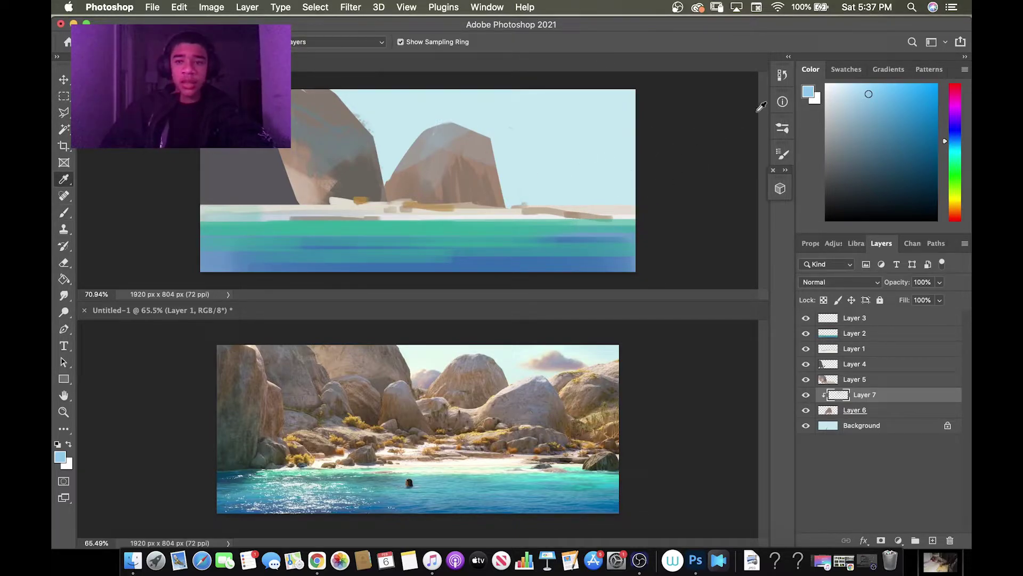
click(954, 205)
click(845, 79)
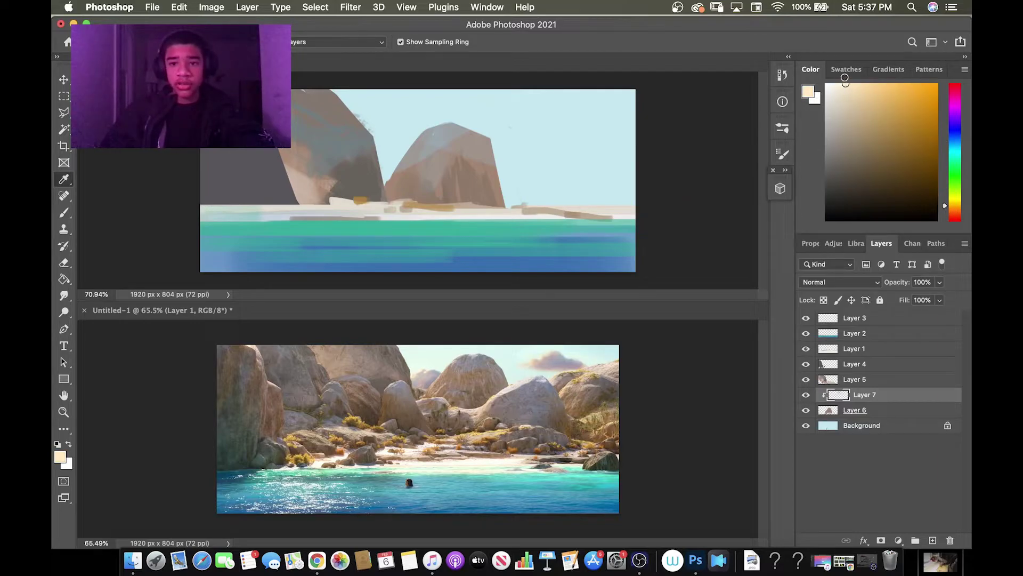
key(b)
key(bracketleft)
key(bracketleft)
key(bracketleft)
key(bracketleft)
key(bracketleft)
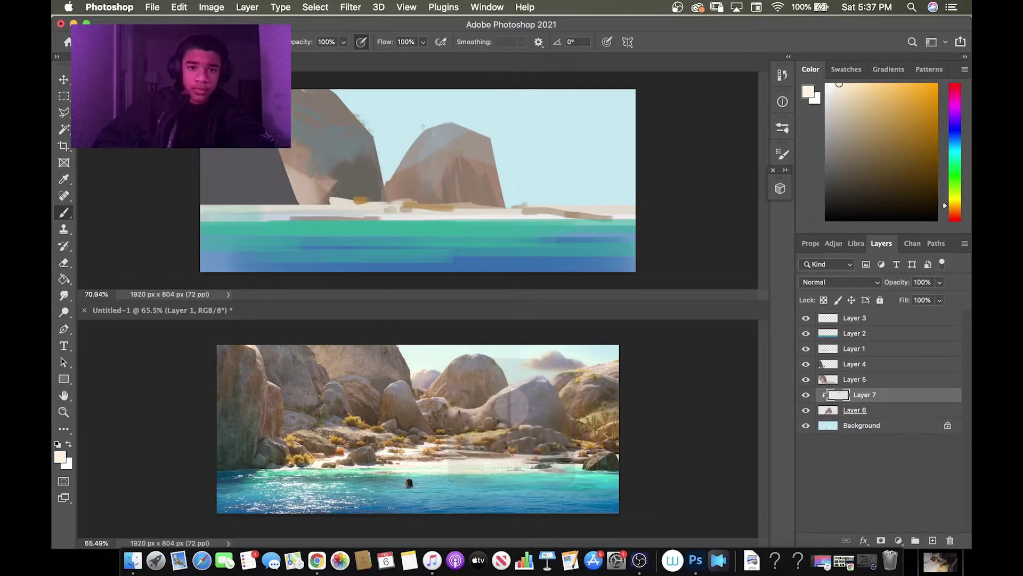
key(super+z)
drag(839, 86, 843, 116)
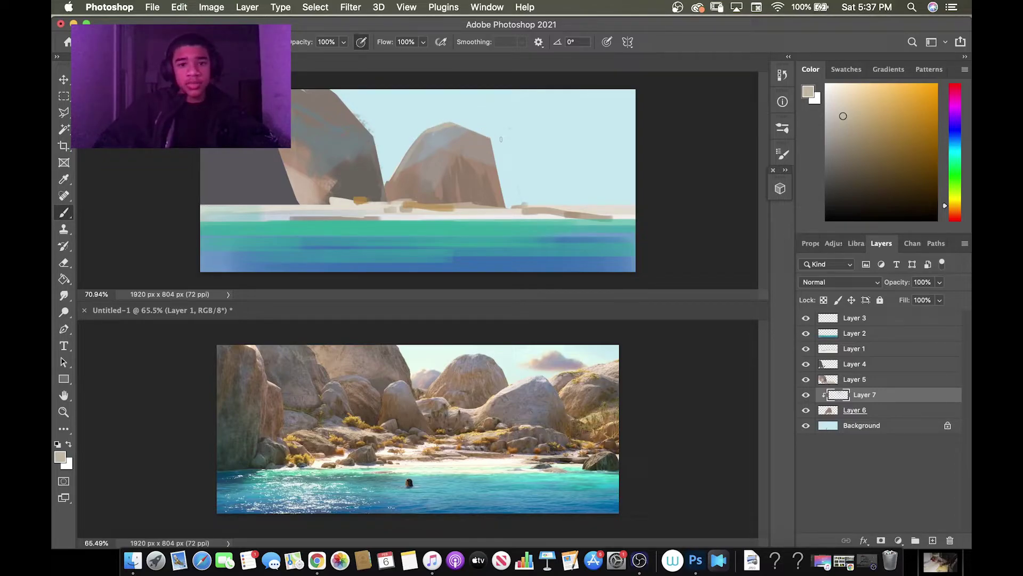
Paint a dark brown vertical crack in the lower half of the middle rock and soften it with a sampled grey-brown.
key(i)
click(462, 172)
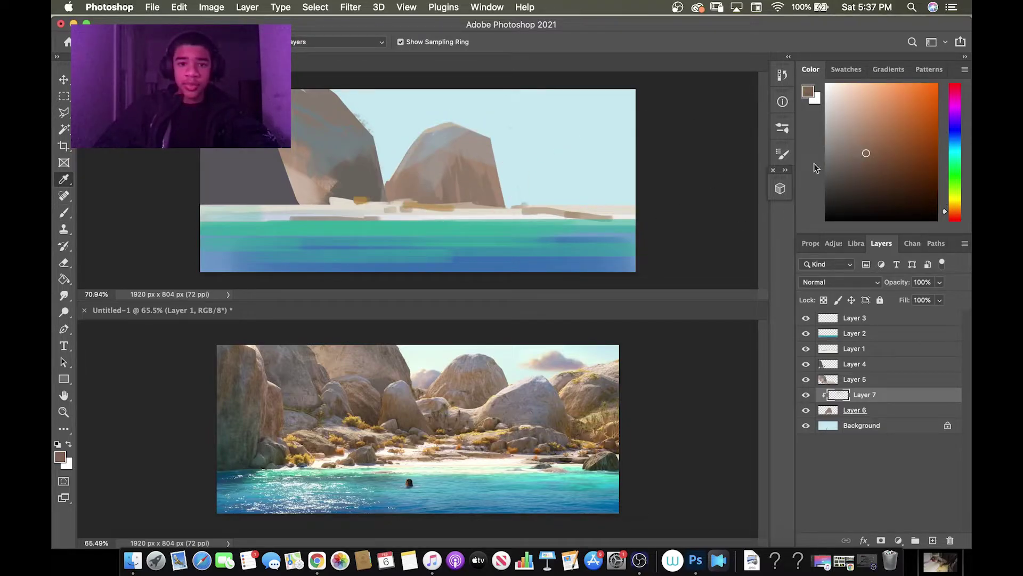
key(b)
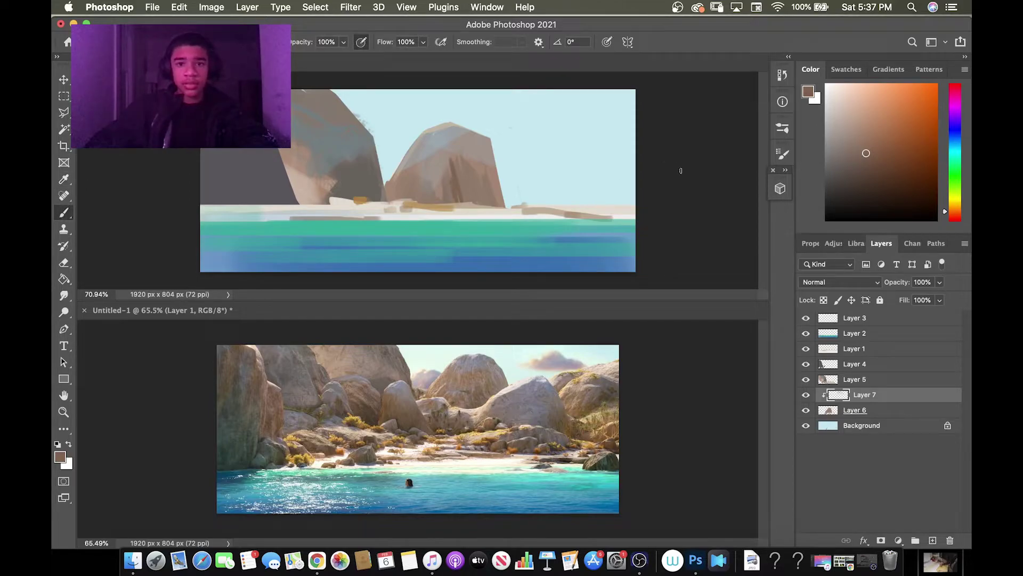
alt+click(459, 170)
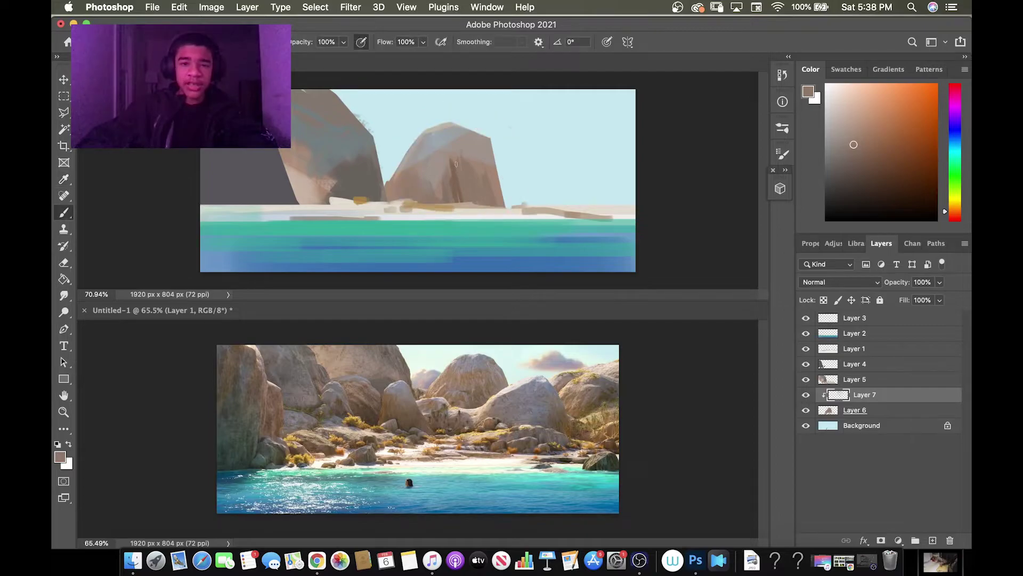
Sample varied tones from the middle rock and paint colour variation across its top, left side and lower face on Layer 7.
alt+click(457, 133)
alt+click(430, 126)
alt+click(462, 138)
alt+click(411, 176)
drag(400, 172, 411, 197)
alt+click(476, 177)
key(super+z)
Sample the rock's grey-brown and use the Mixer Brush to blend the tones on the face of the middle rock.
alt+click(441, 176)
key(shift+b)
alt+click(440, 176)
key(l)
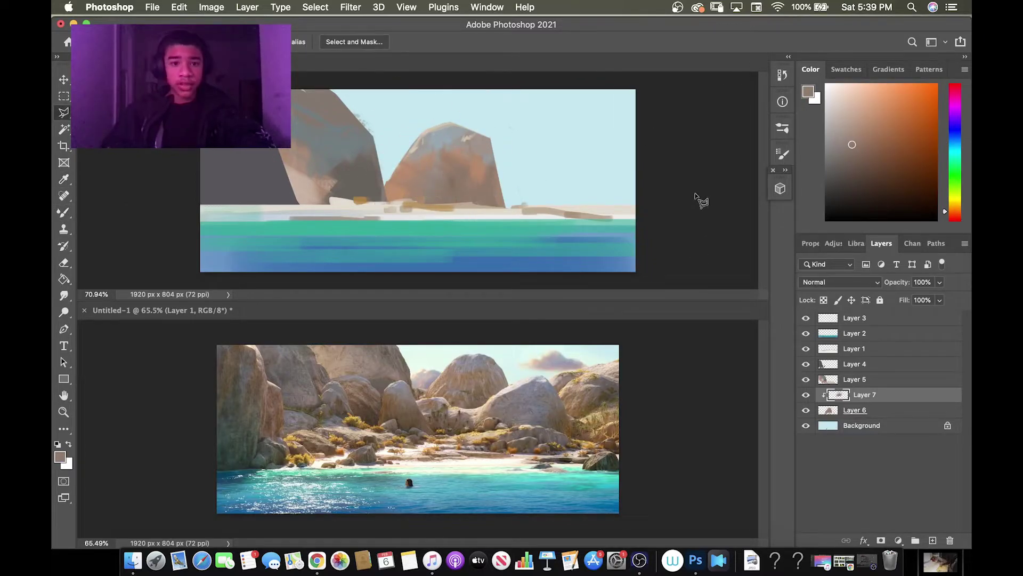
Return to the Brush with a smaller size and paint sampled light beige and orange-brown strokes on the middle rock's left side.
key(b)
alt+click(438, 143)
key([)
alt+click(422, 139)
drag(406, 173, 402, 186)
alt+click(404, 173)
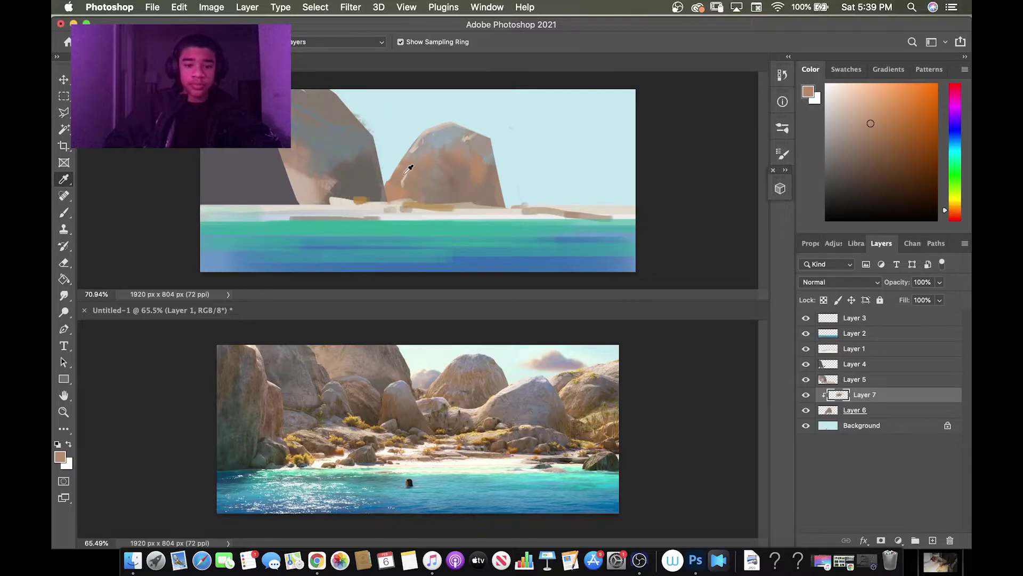
key(alt)
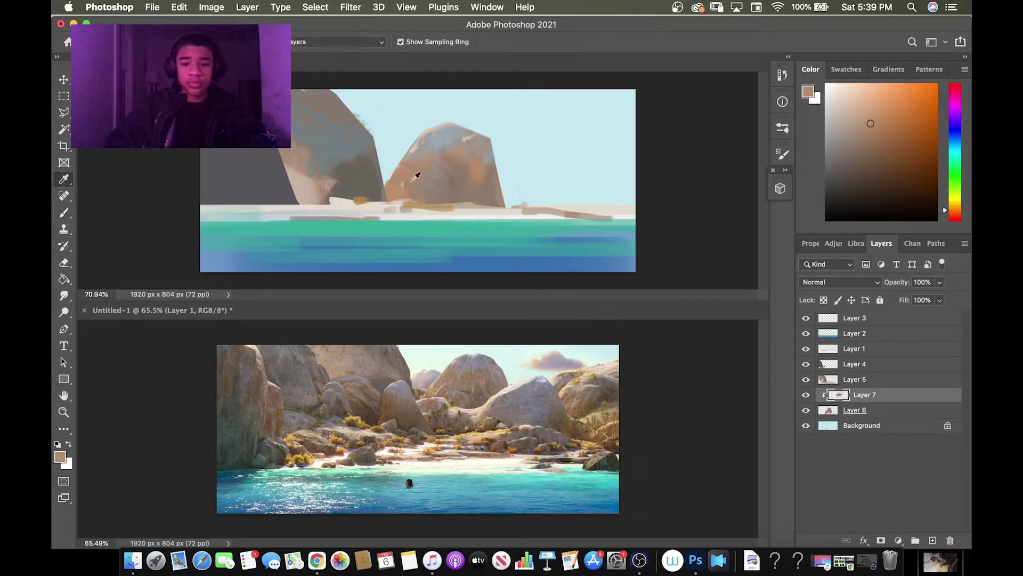
alt+click(421, 139)
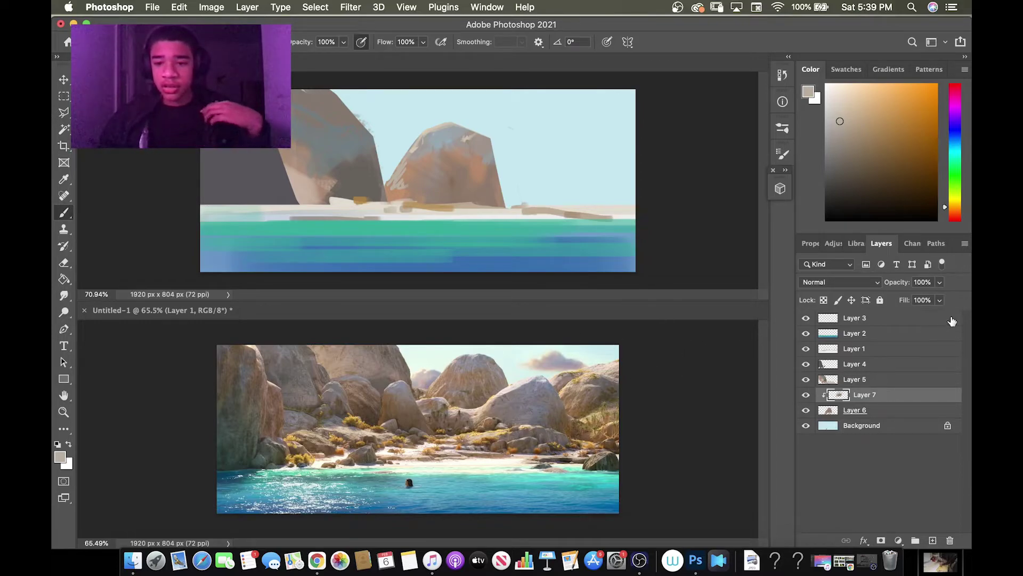
Create an unclipped Layer 8 above Layer 3 with Normal mode and 100% opacity, and select Layer 4.
click(872, 377)
click(896, 337)
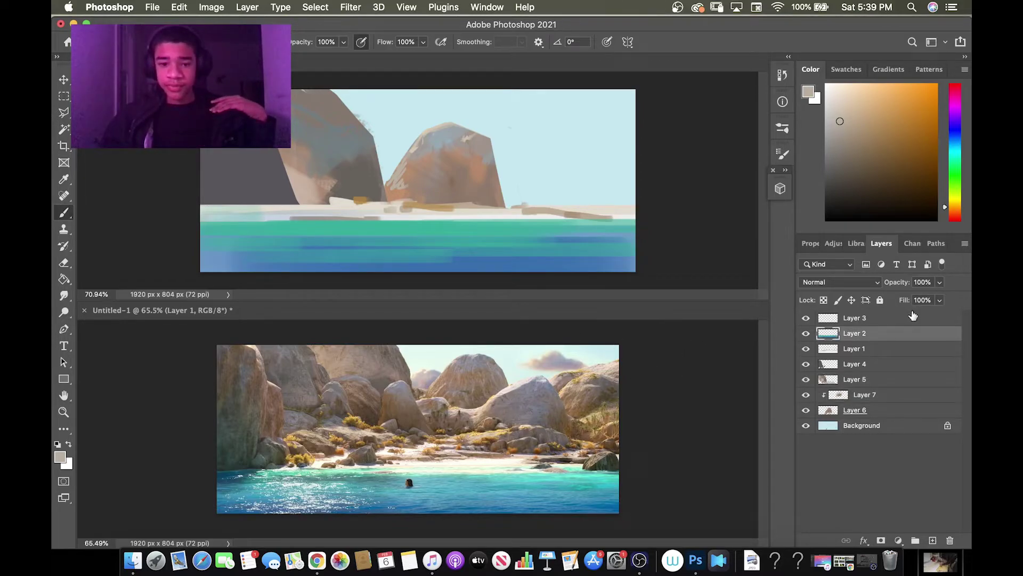
click(913, 316)
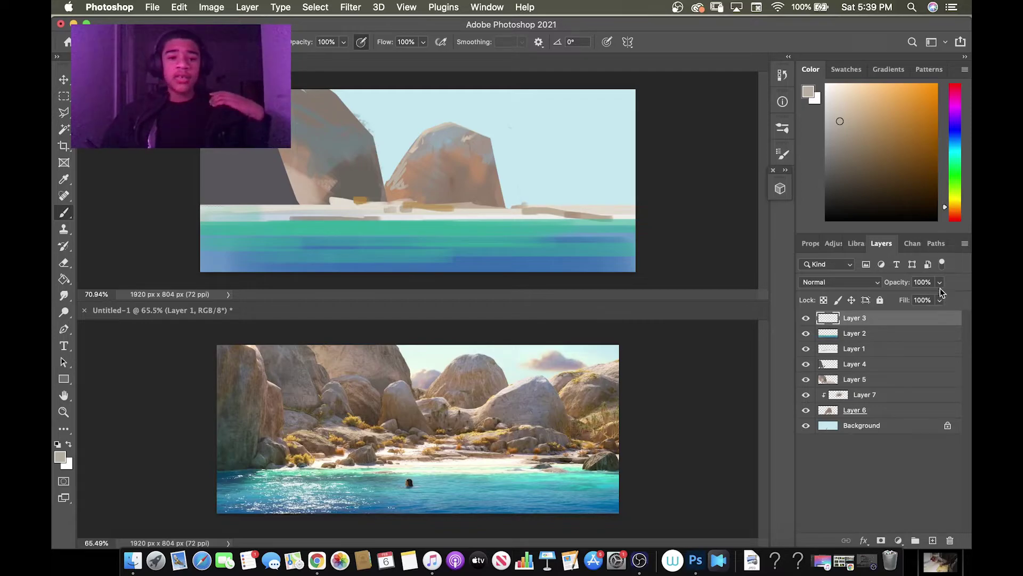
click(964, 243)
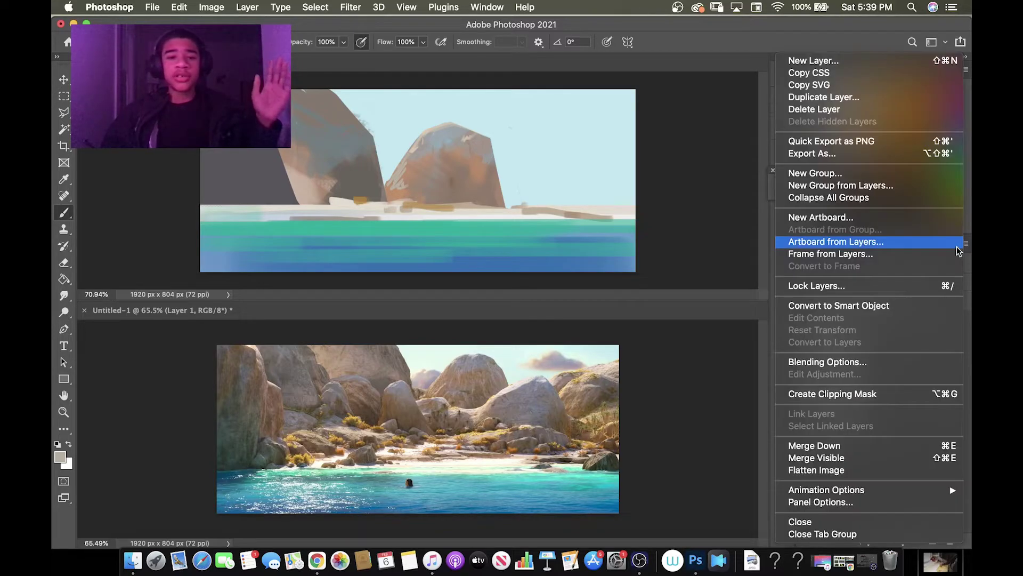
click(859, 65)
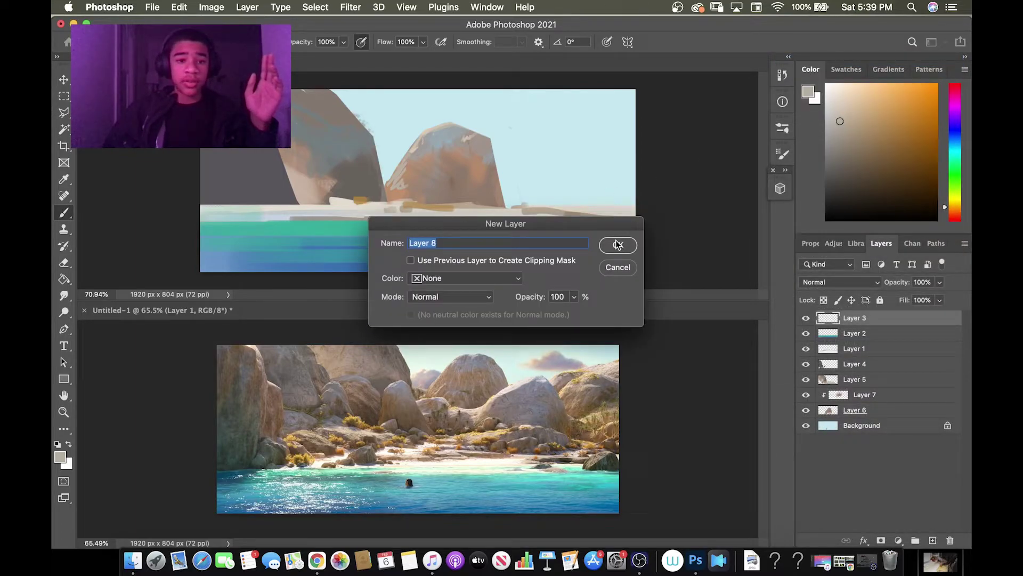
click(618, 244)
click(855, 379)
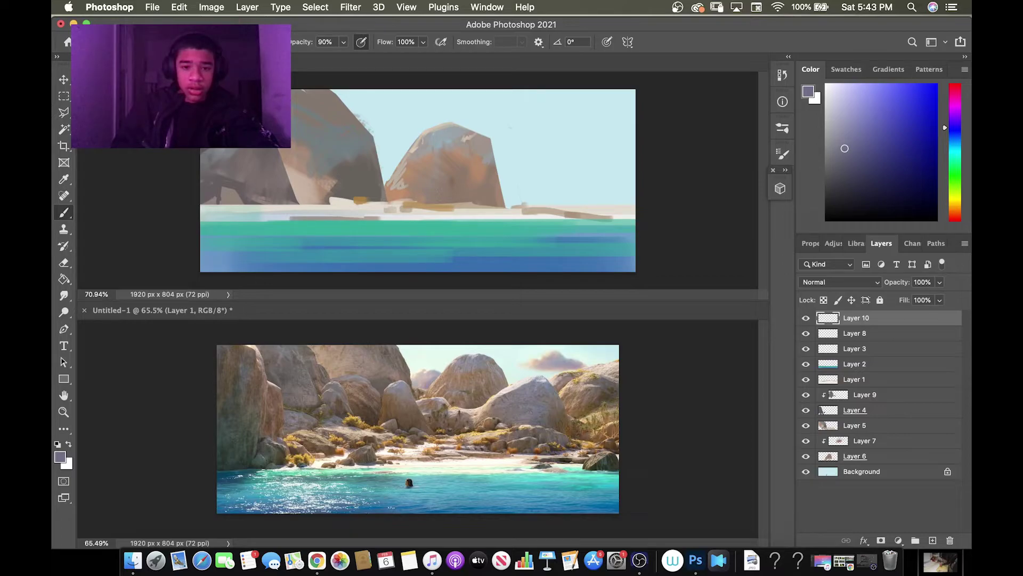
Try slate-grey strokes over the rocks on Layer 10, undo them and choose a darker blue-grey.
drag(344, 177, 380, 209)
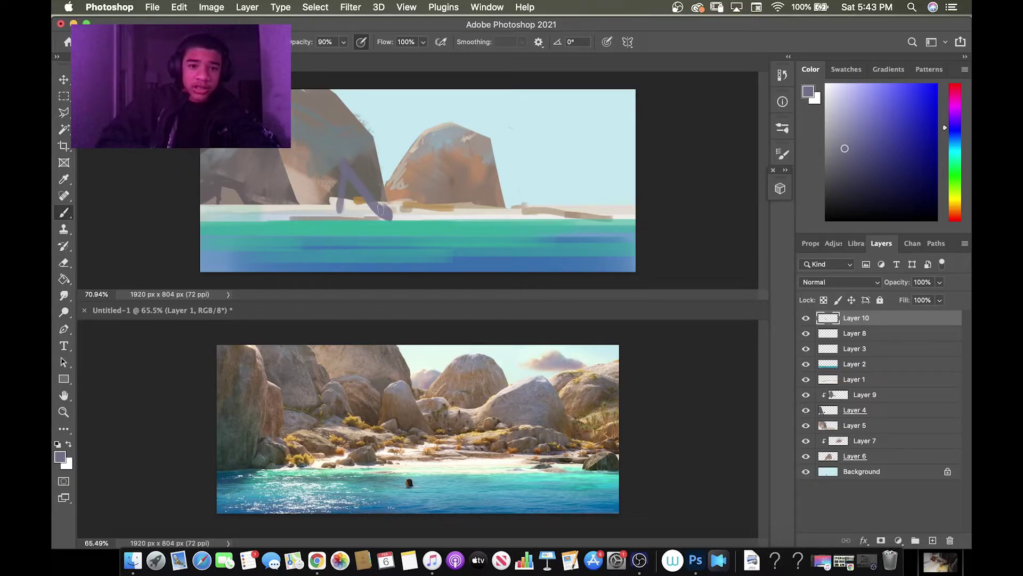
key(super+z)
click(845, 150)
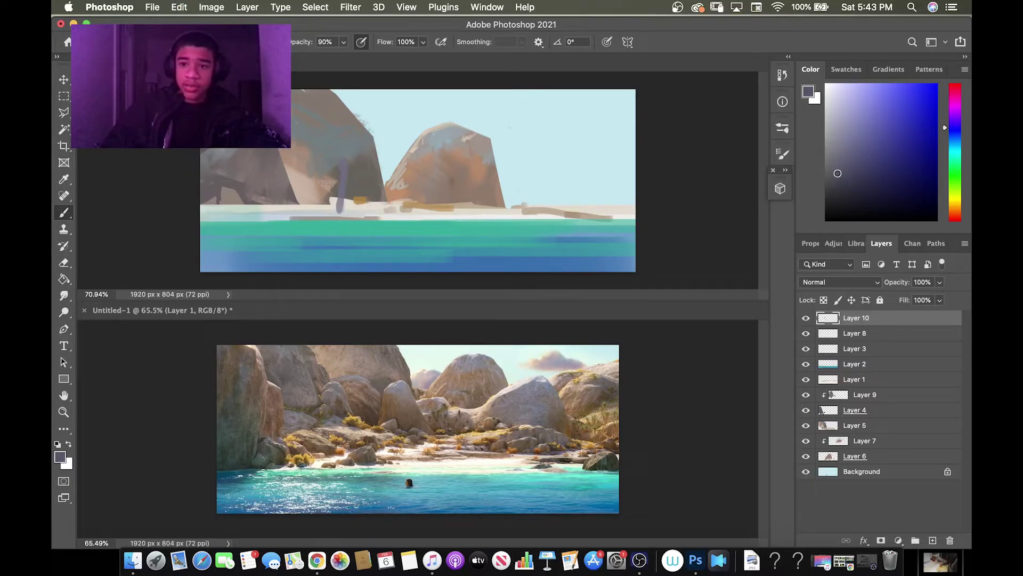
drag(869, 184, 837, 178)
key(super+z)
Block in dark blue-grey silhouettes of the foreground rocks from the left edge to the right side of the beach, using 100% opacity.
mouse_move(336, 203)
mouse_down()
mouse_move(351, 150)
mouse_move(376, 200)
mouse_move(458, 194)
mouse_move(517, 157)
mouse_move(574, 173)
mouse_move(594, 213)
mouse_up()
key(0)
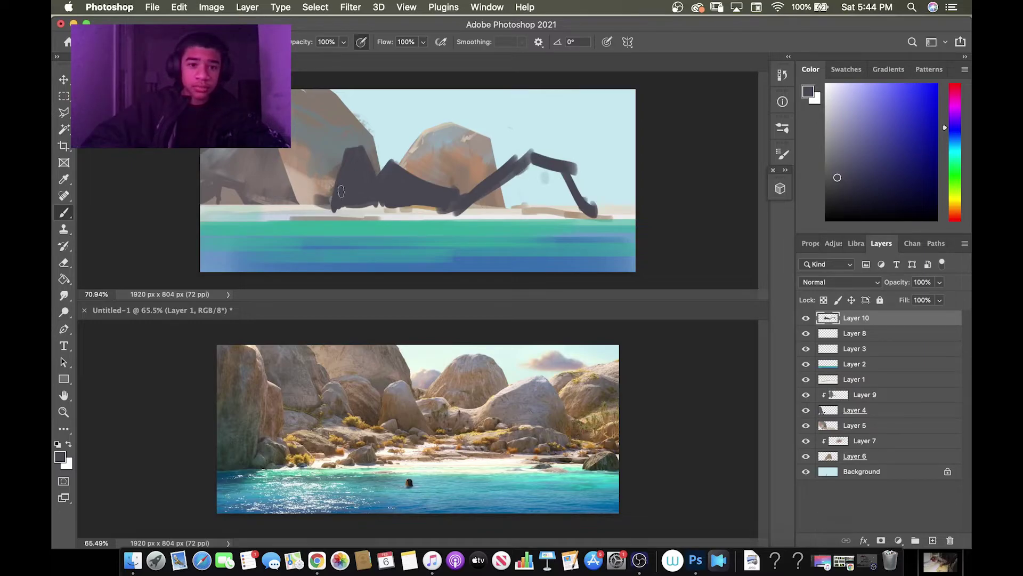
drag(341, 199, 277, 198)
drag(282, 156, 289, 186)
mouse_move(248, 212)
mouse_down()
mouse_move(218, 151)
mouse_move(245, 224)
mouse_up()
key(bracketright)
drag(463, 214, 576, 180)
drag(504, 164, 527, 137)
Use the Eraser with a smaller size to trim the slopes and peak of the right-hand dark rock.
key(e)
key(bracketleft)
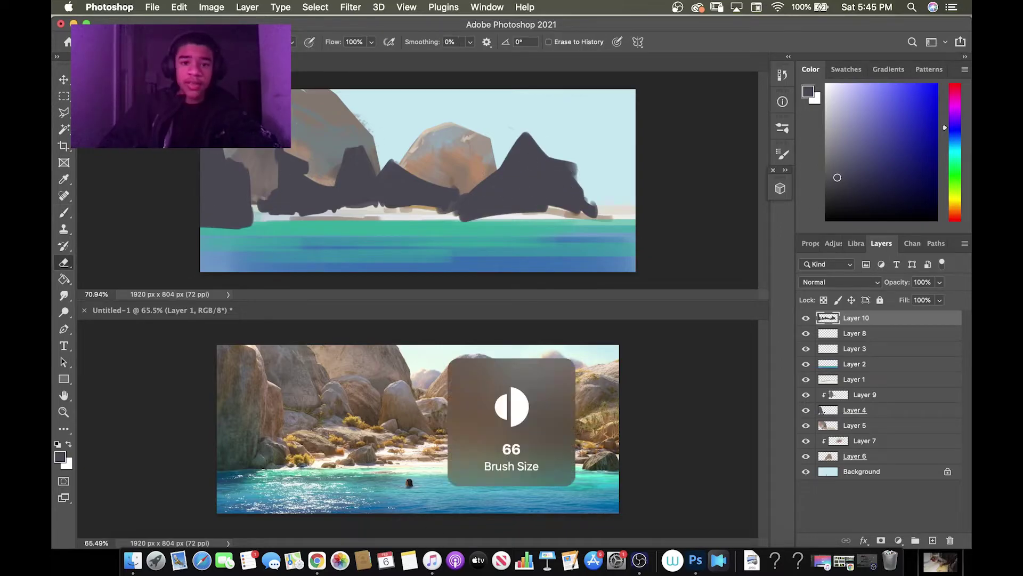
drag(480, 186, 533, 140)
drag(539, 147, 576, 166)
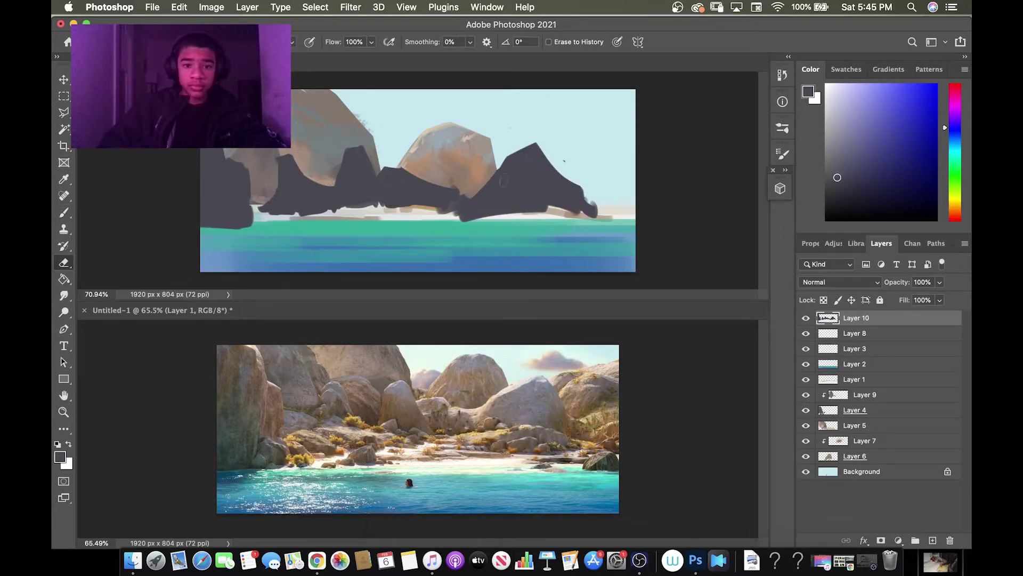
Lasso the right-hand dark rock, enlarge it to about 123%, reposition it over the beach and deselect it.
click(63, 112)
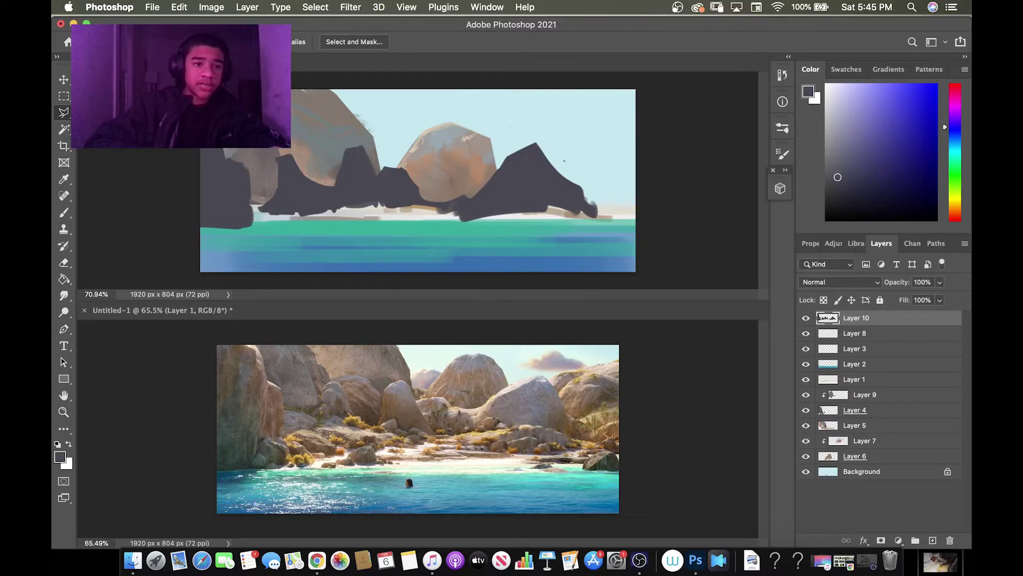
mouse_move(496, 145)
mouse_down()
mouse_move(480, 237)
mouse_move(452, 138)
mouse_up()
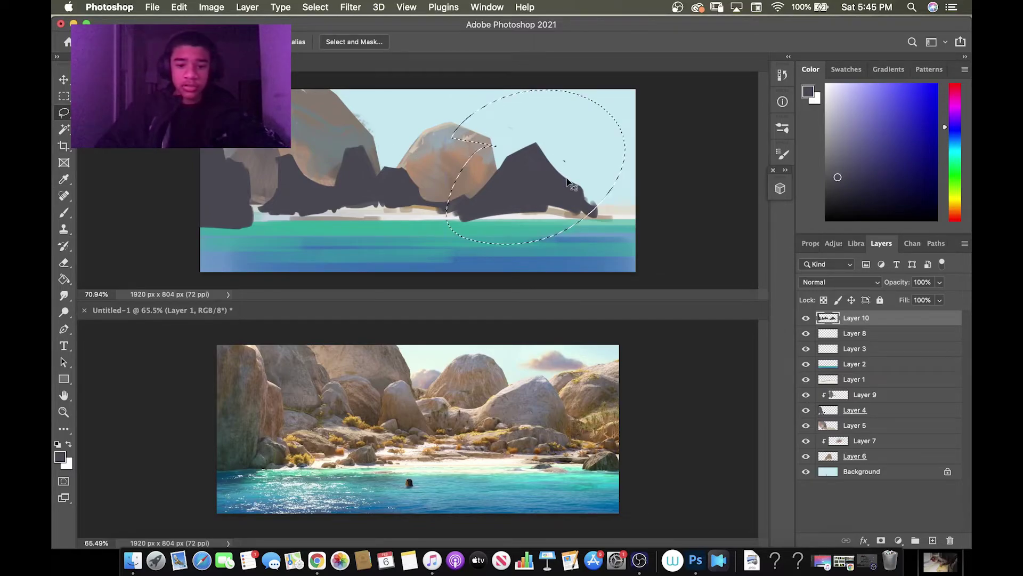
key(cmd+t)
drag(625, 89, 664, 56)
drag(534, 156, 551, 158)
drag(600, 136, 600, 146)
key(Return)
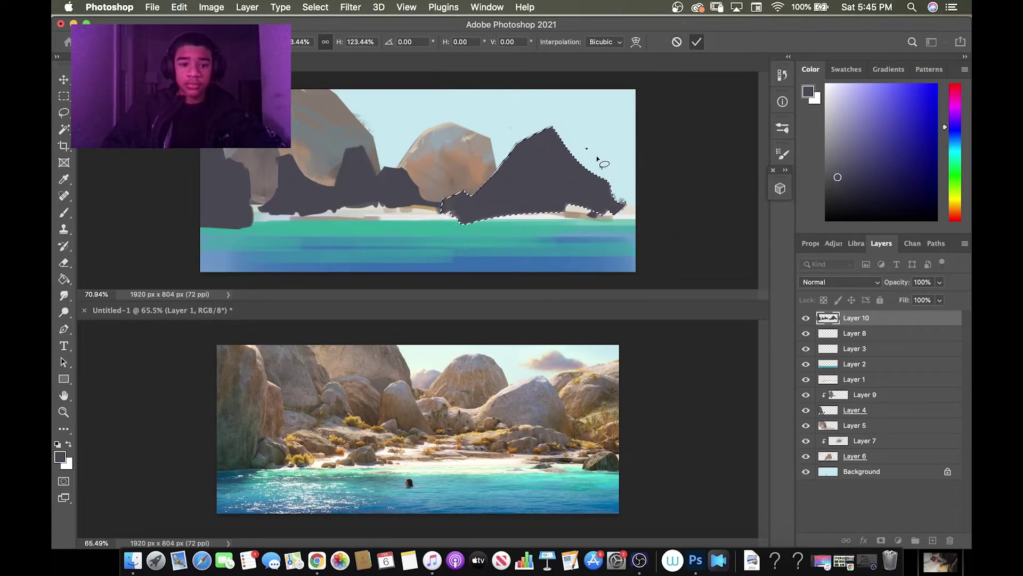
key(super+d)
Paint sampled grey-brown, muted pink and blue tones over the foreground rocks on clipped Layer 11.
key(e)
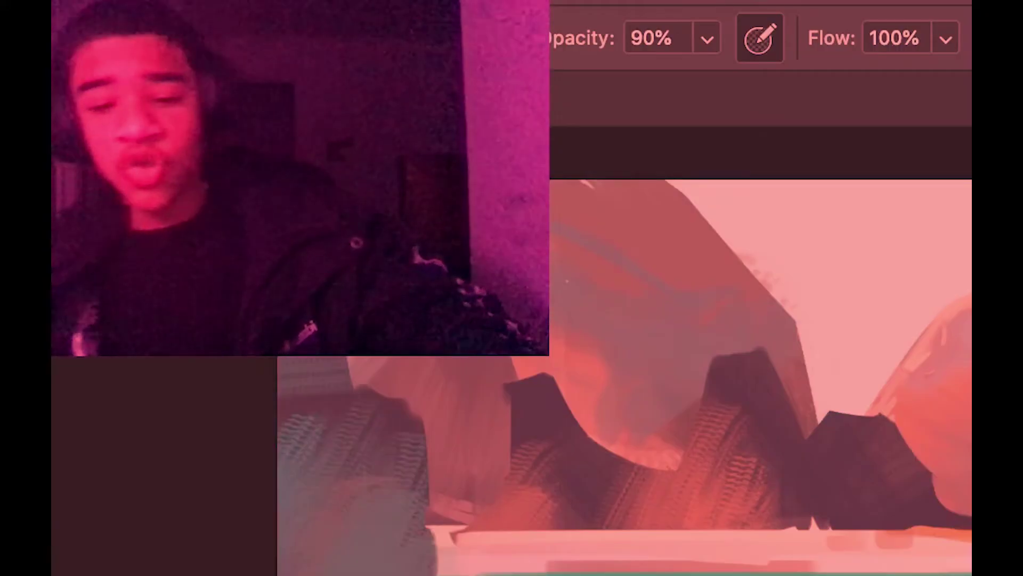
key(alt)
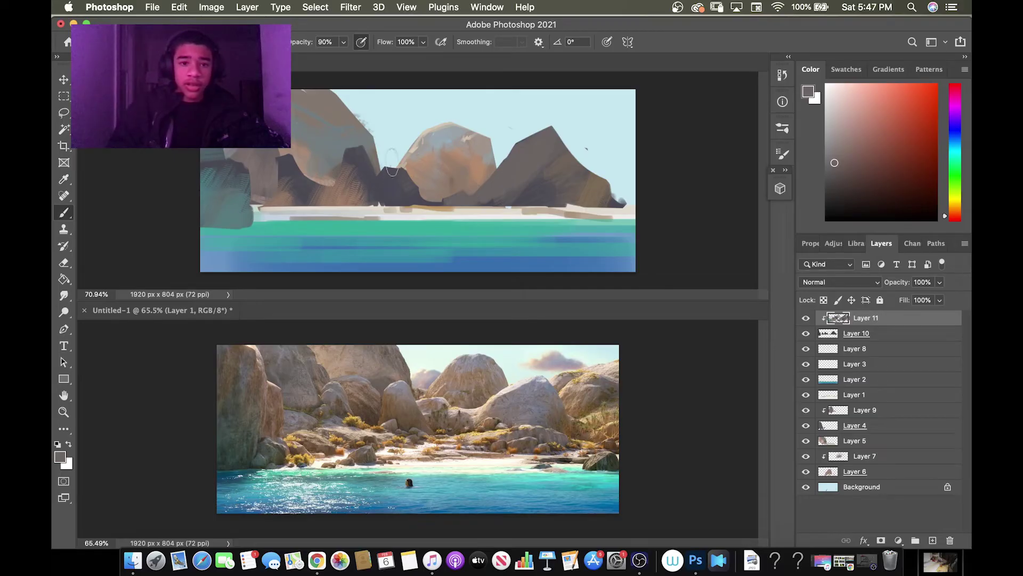
mouse_move(393, 159)
mouse_down()
mouse_move(389, 199)
mouse_move(365, 147)
mouse_move(333, 164)
mouse_up()
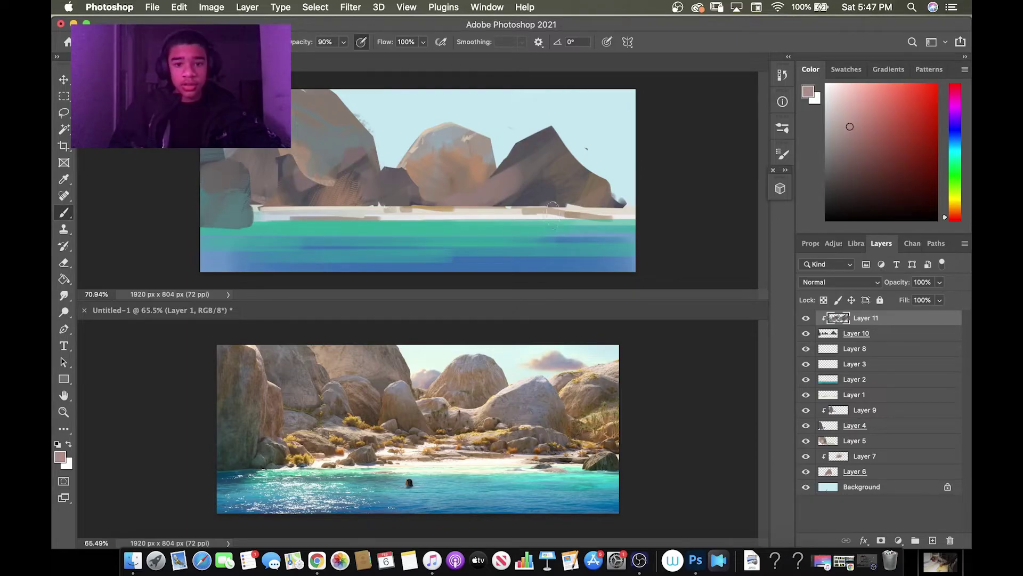
click(957, 144)
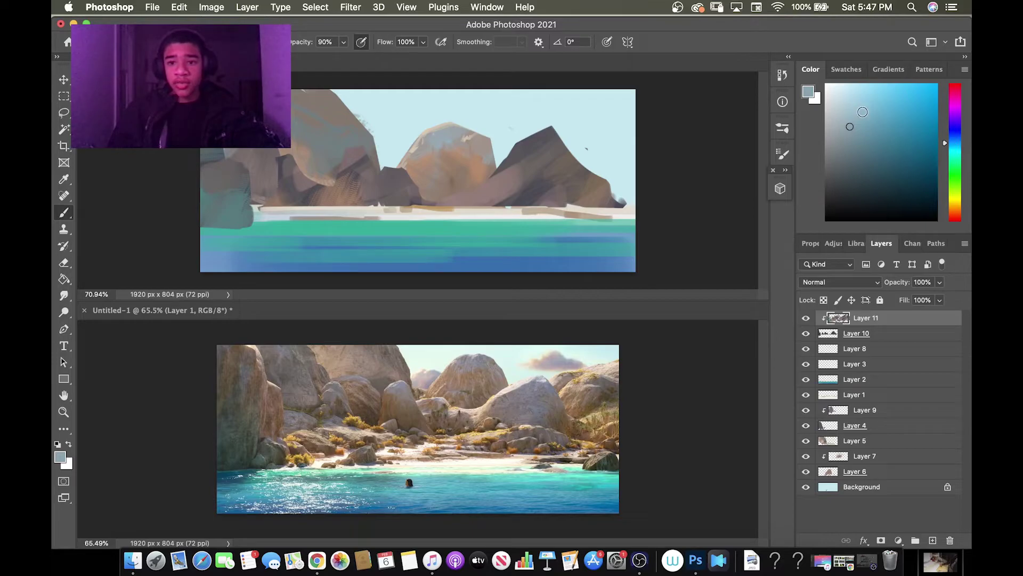
drag(553, 129, 519, 151)
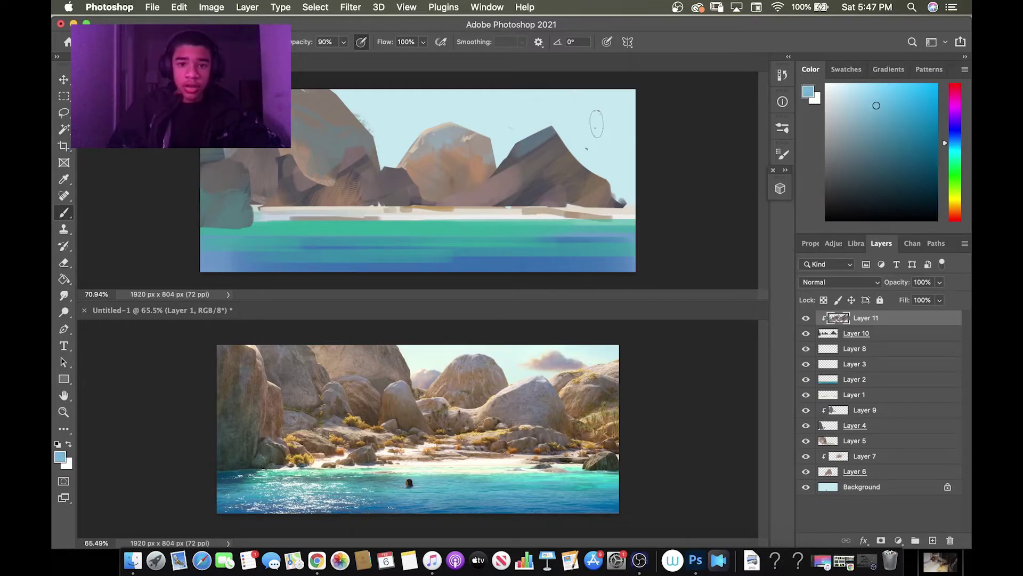
alt+click(521, 146)
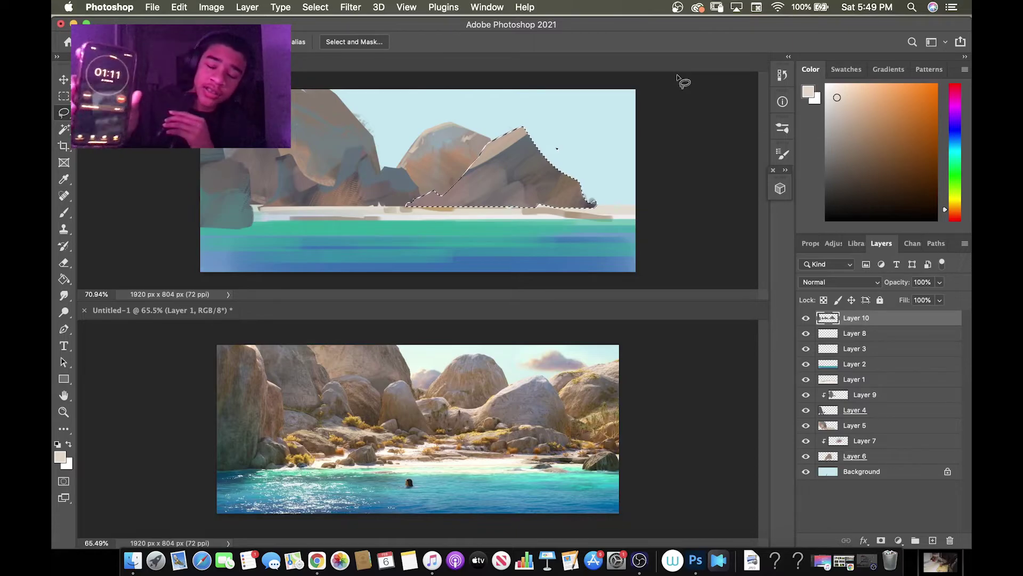
Sample a light beige, paint sunlit highlights along the selected right-hand rock's upper left edge and deselect it.
key(i)
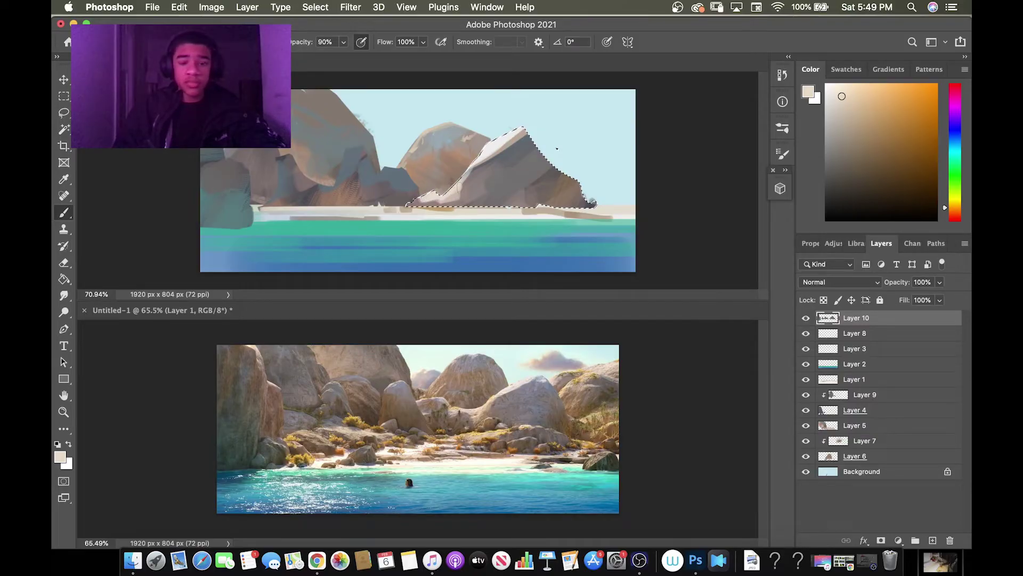
key(ctrl+d)
key(l)
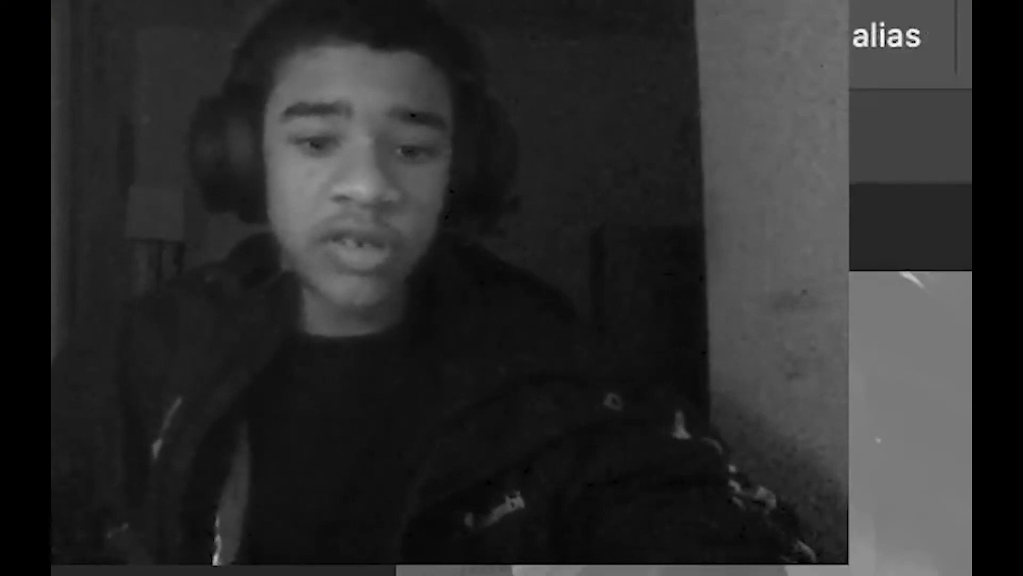
Reduce the brush size and paint light beige highlights on the top edges of the two smaller foreground rocks.
key(b)
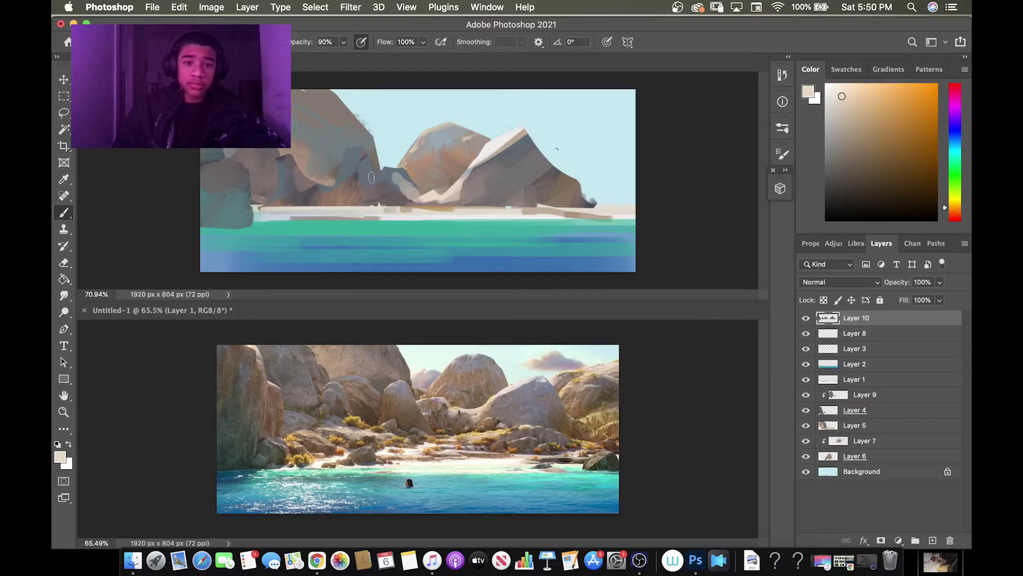
key(bracketleft)
key(bracketleft)
key(bracketleft)
key(bracketleft)
key(bracketleft)
key(bracketright)
mouse_move(349, 147)
mouse_down()
mouse_move(337, 182)
mouse_move(403, 171)
mouse_up()
key(super+z)
key(super+z)
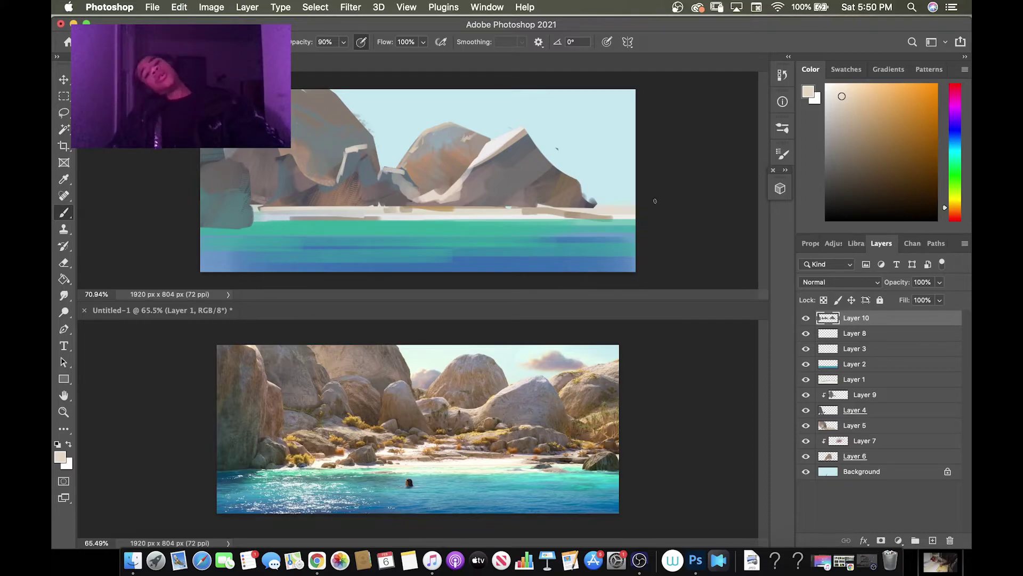
Create a new layer directly above Layer 2 and set the foreground colour to white.
click(887, 377)
click(907, 324)
click(879, 459)
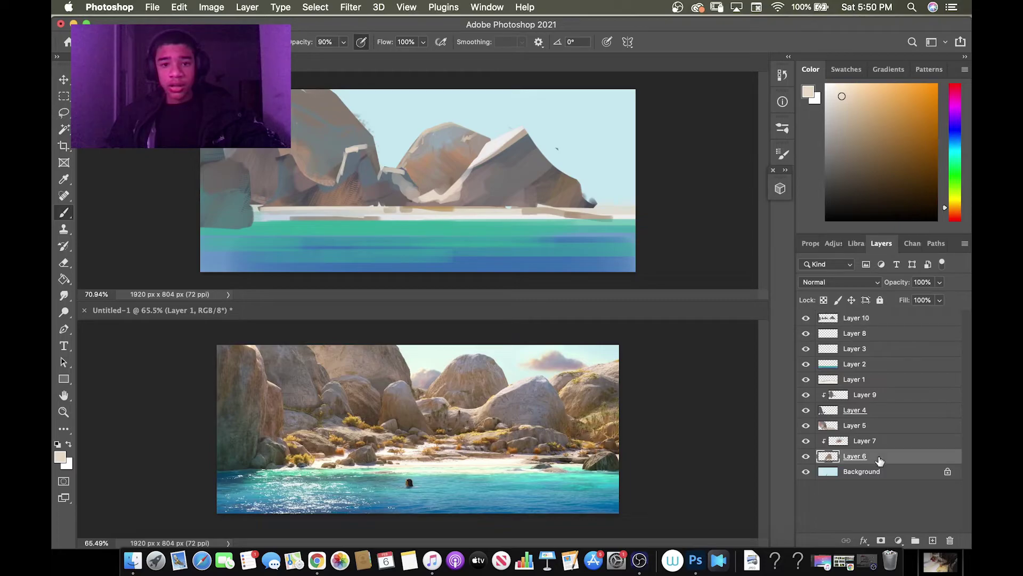
click(887, 474)
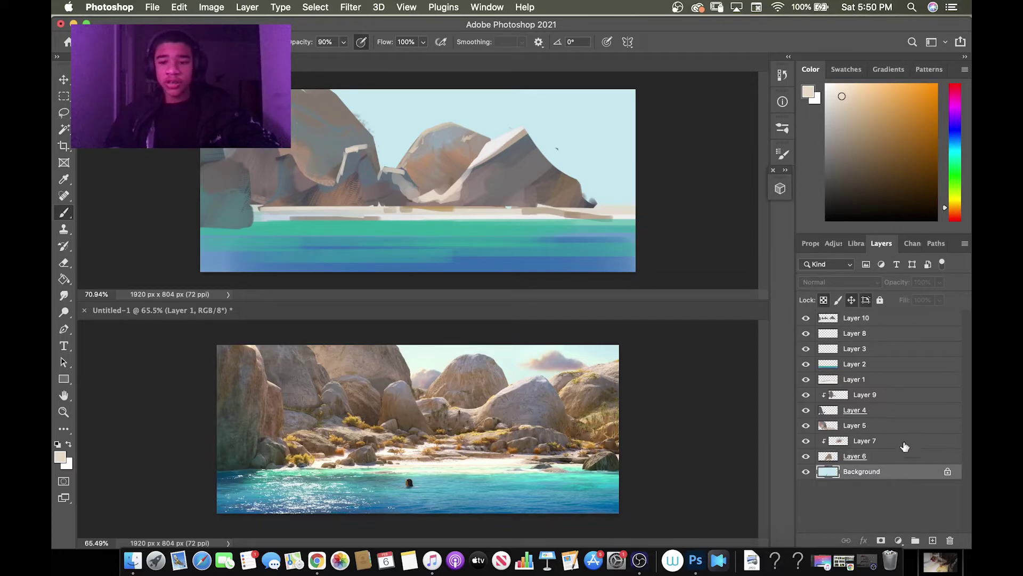
click(874, 367)
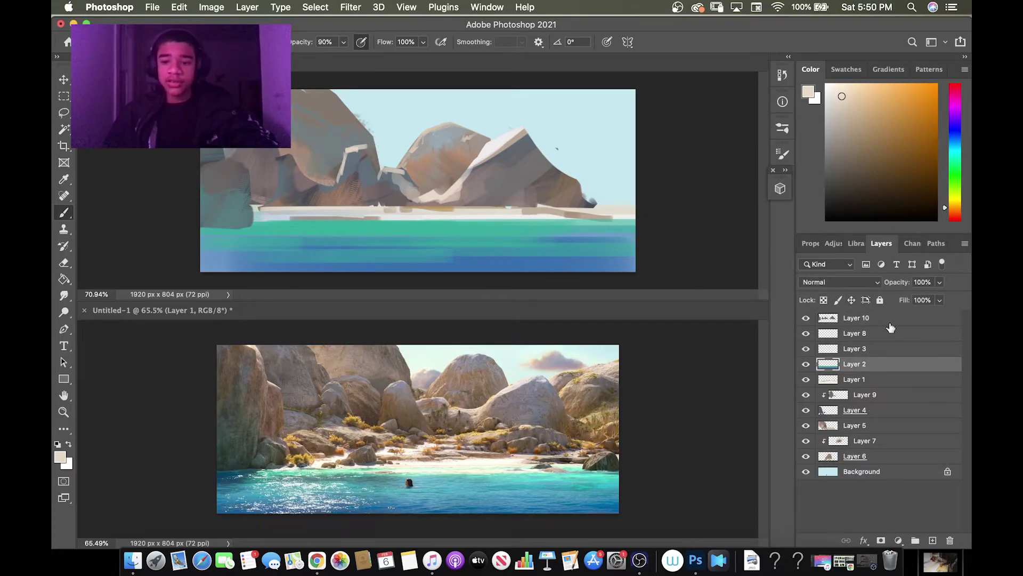
click(965, 243)
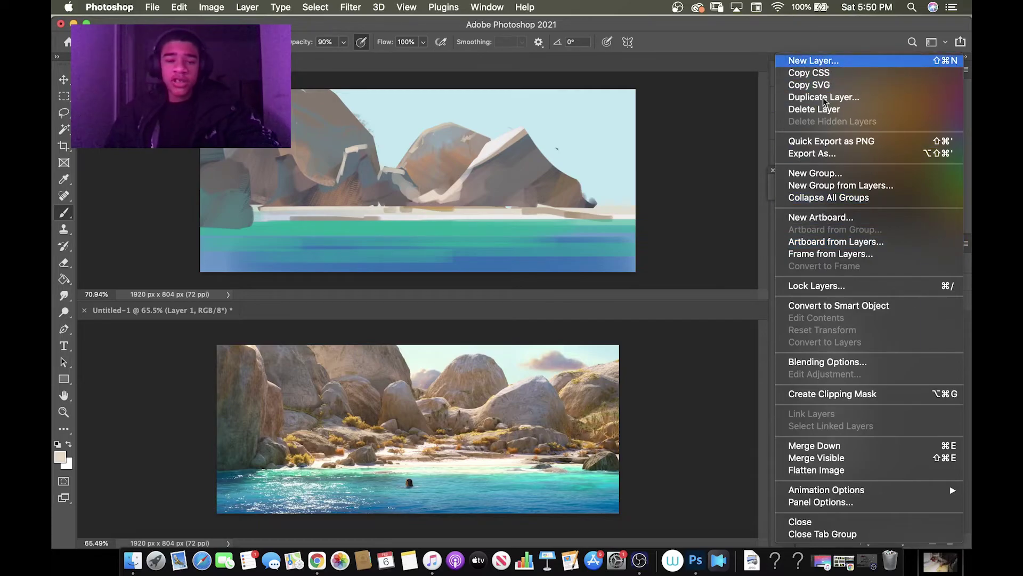
click(843, 60)
click(621, 245)
click(826, 84)
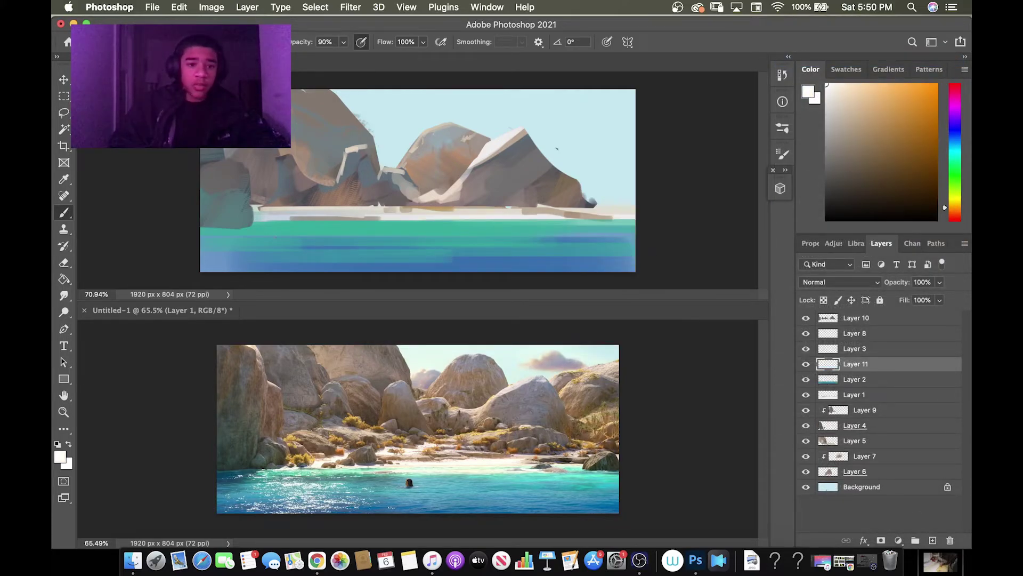
Lasso several thin, scattered glint shapes on the water at the left of the painting.
key(bracketleft)
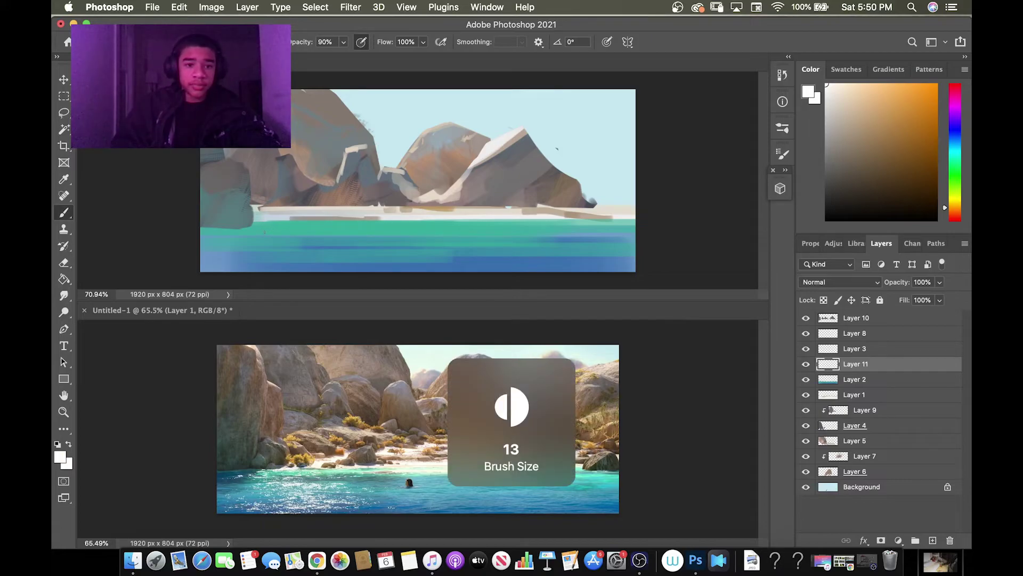
key(l)
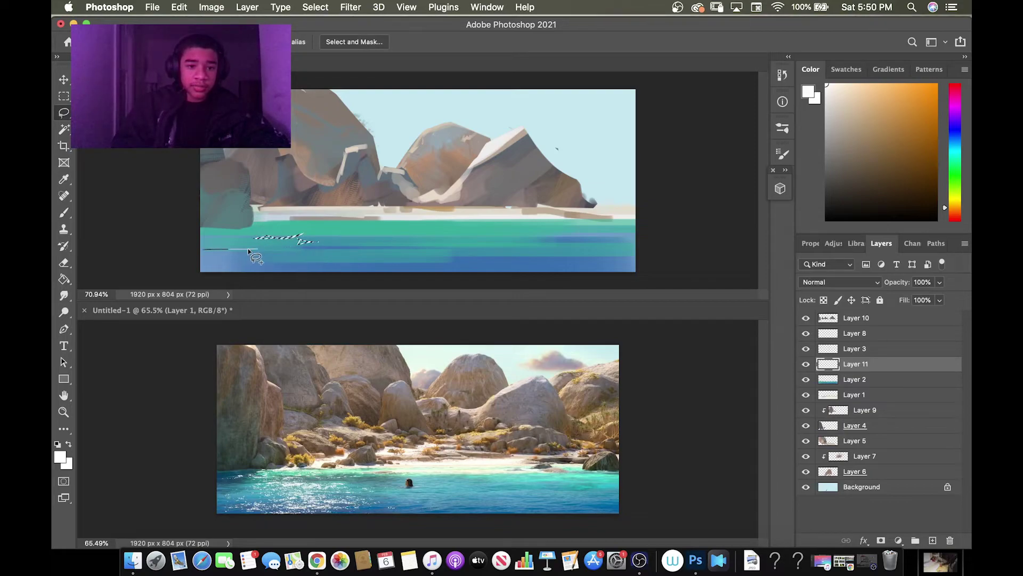
mouse_move(285, 262)
mouse_down()
mouse_move(334, 238)
mouse_move(254, 264)
mouse_up()
drag(232, 264, 208, 265)
drag(233, 236, 242, 239)
drag(321, 230, 328, 230)
drag(335, 248, 343, 247)
drag(330, 264, 336, 264)
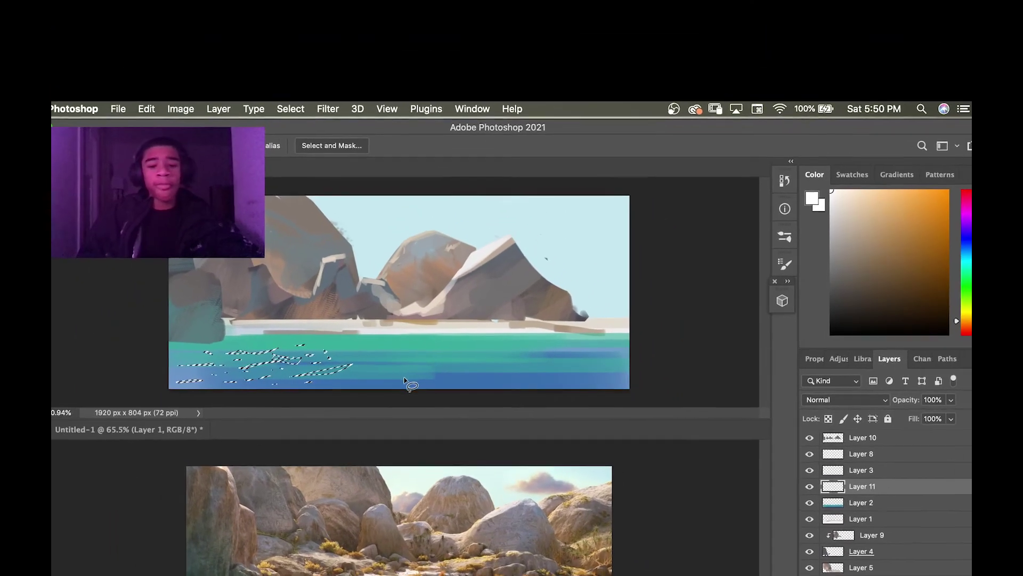
Enlarge the brush, fill the selected water glints with white and deselect them.
key(b)
key(bracketright)
key(bracketright)
key(bracketright)
key(bracketright)
key(bracketright)
key(bracketright)
key(bracketright)
key(bracketright)
key(bracketright)
mouse_move(341, 368)
mouse_down()
mouse_move(223, 385)
mouse_move(352, 384)
mouse_up()
key(ctrl+d)
key(l)
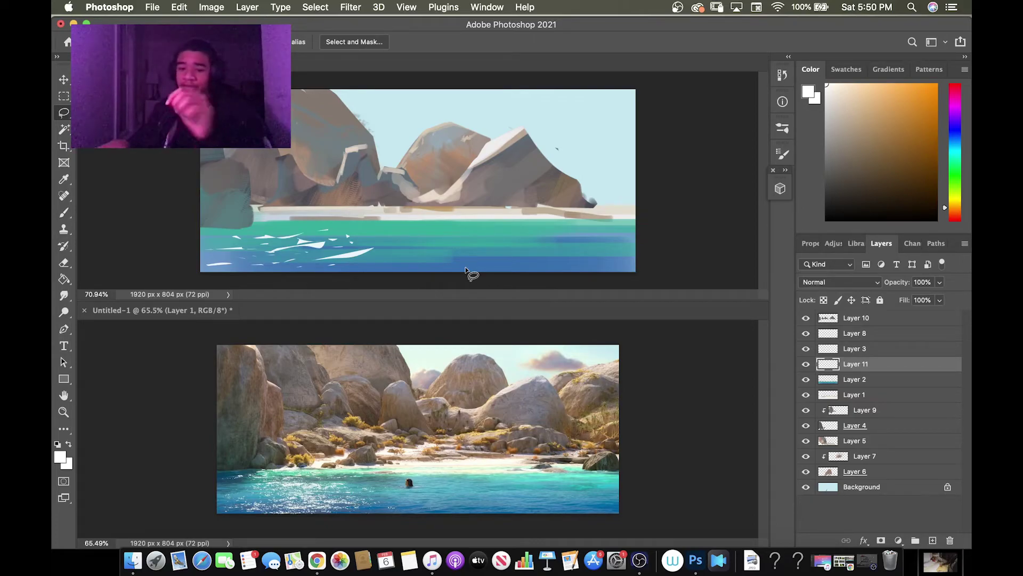
key(i)
mouse_move(557, 154)
mouse_down()
mouse_move(506, 135)
mouse_move(570, 168)
mouse_up()
click(874, 318)
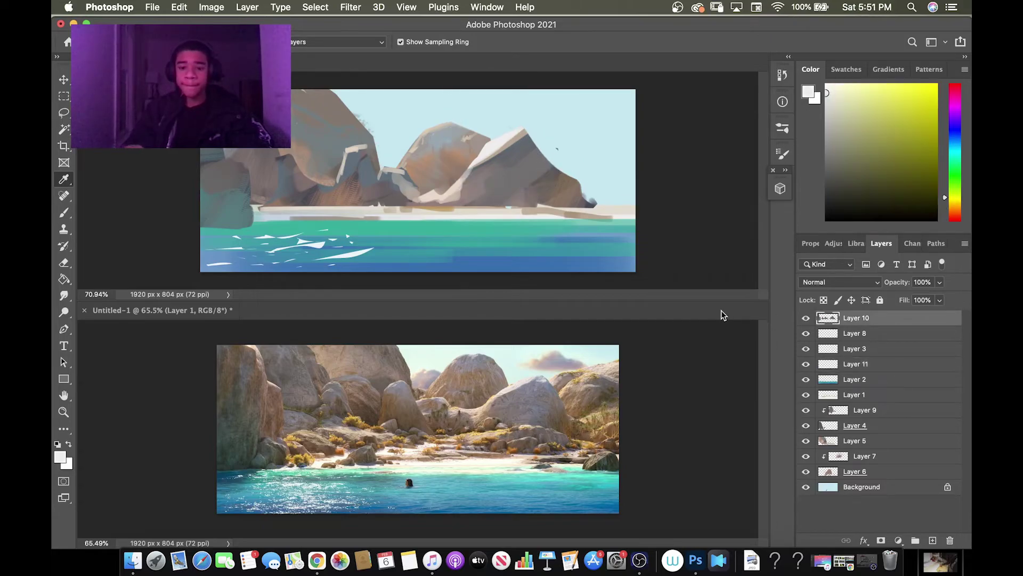
key(b)
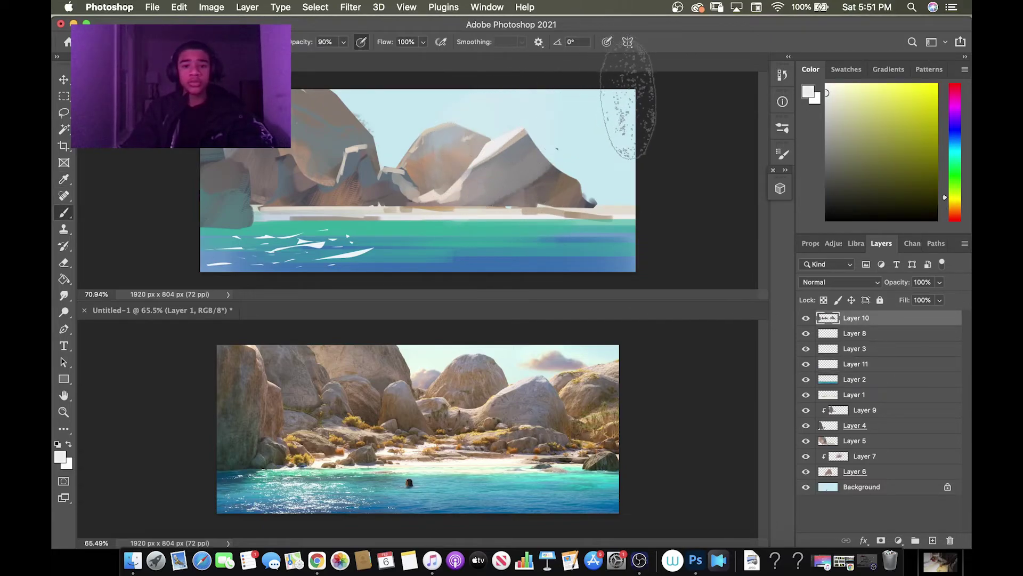
key(super+z)
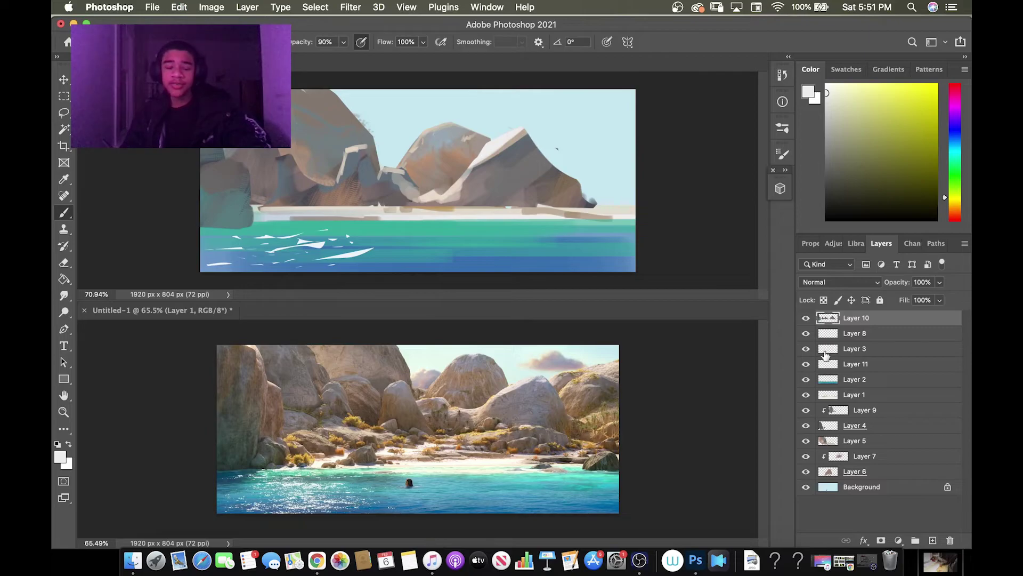
Sample tan from the reference's far-right rocks and paint a large sloping hill behind the right-hand rock on the Background layer.
key(i)
drag(608, 344, 596, 380)
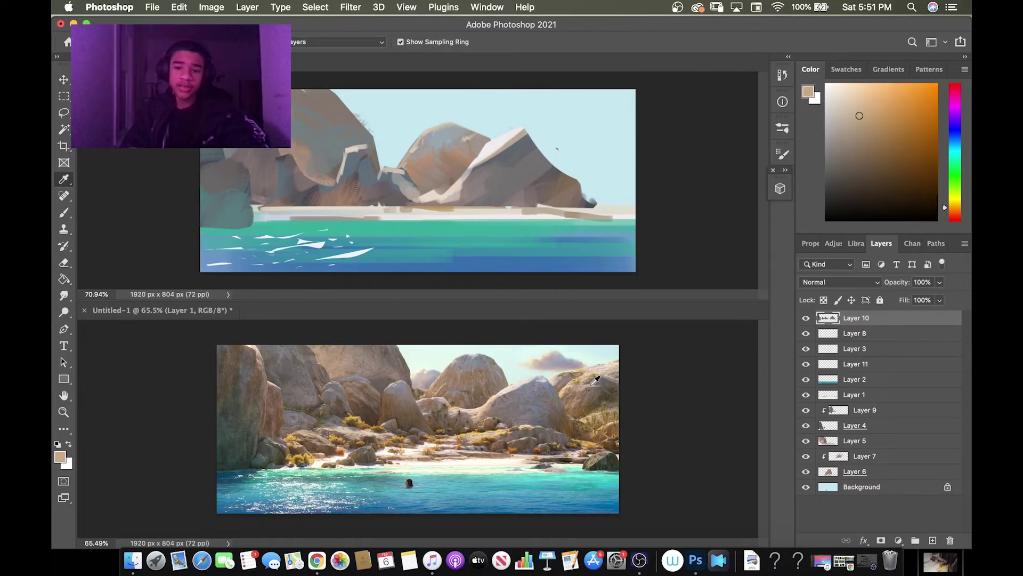
click(880, 489)
click(594, 127)
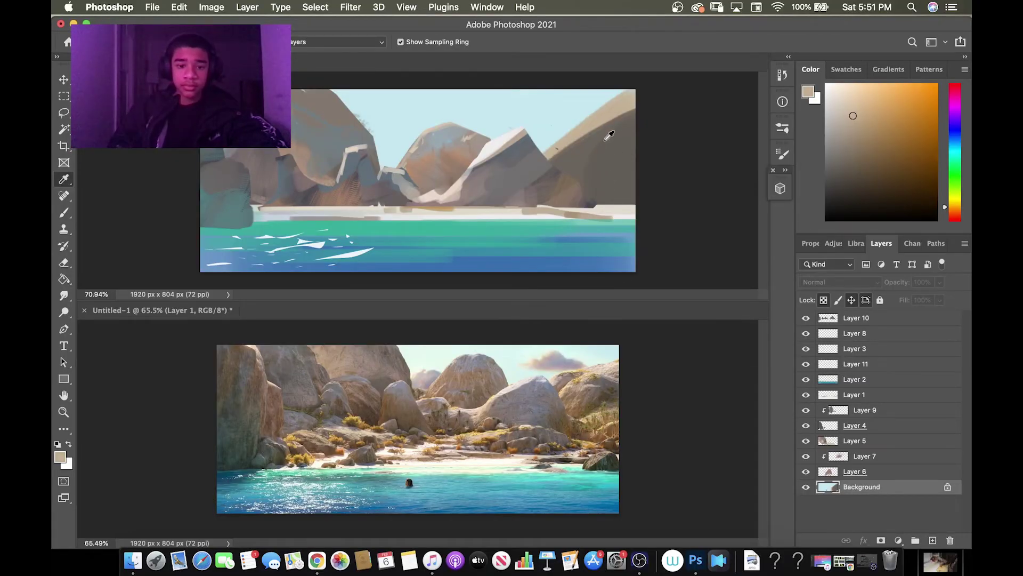
Reduce the brush size and blend grey-brown and tan strokes into the far-right hill with the Mixer Brush.
key(b)
key([)
key([)
key([)
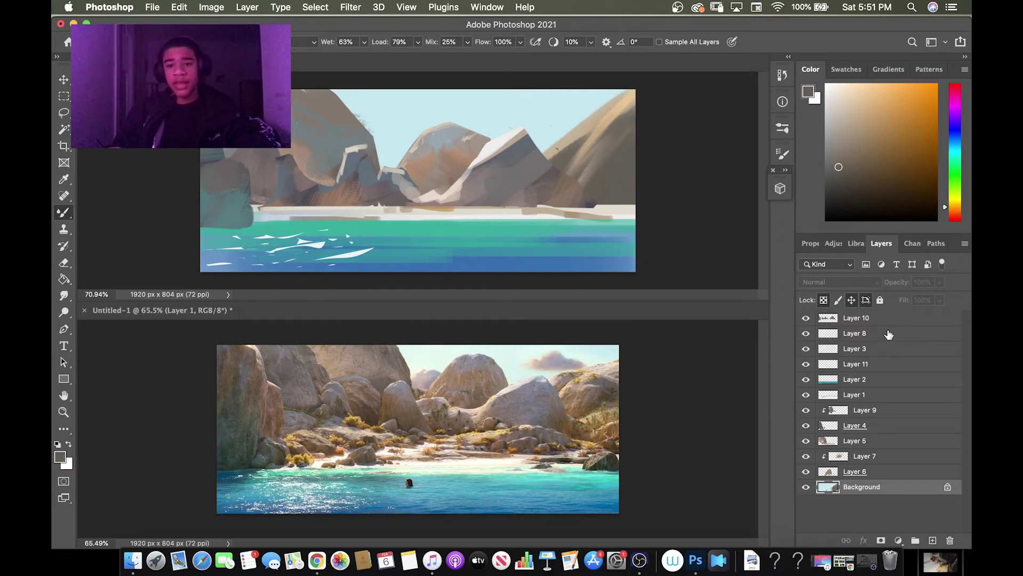
Try sampled off-white Mixer Brush strokes on the right-hand and middle rocks on Layer 10, and undo the latest strokes.
click(888, 334)
click(852, 319)
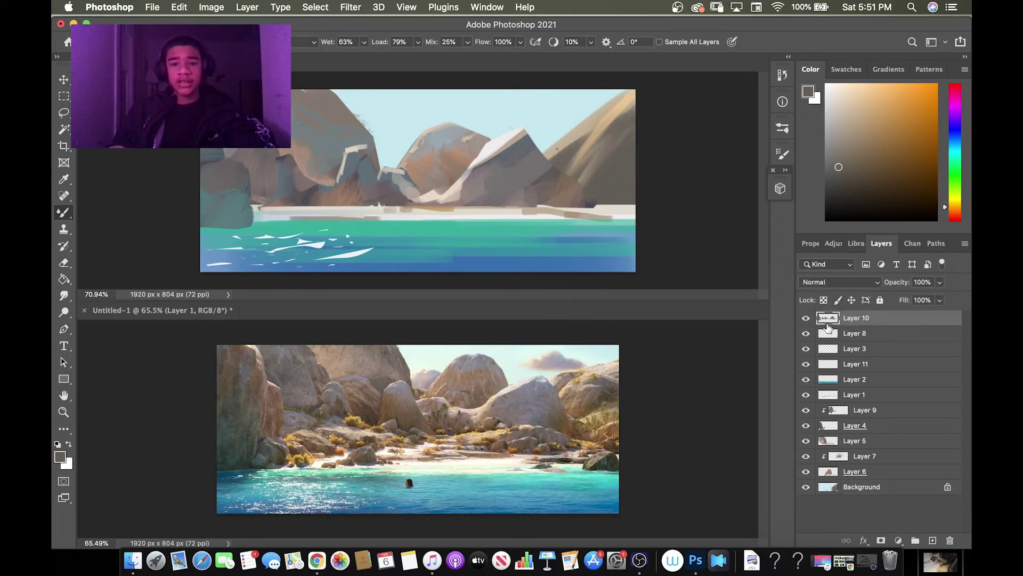
alt+click(516, 151)
mouse_move(512, 141)
mouse_down()
mouse_move(478, 209)
mouse_move(534, 97)
mouse_up()
drag(455, 145, 469, 157)
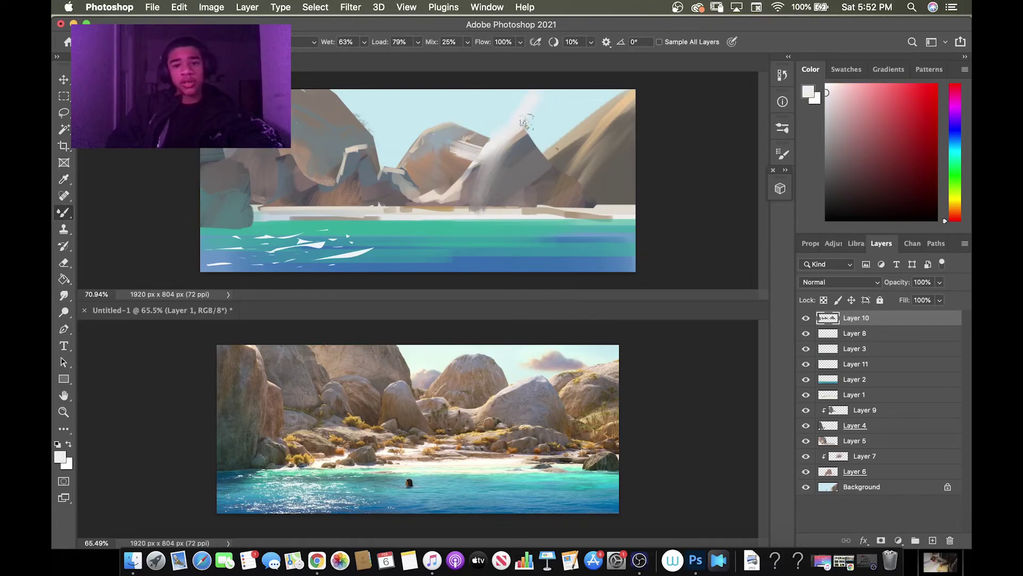
key(super+z)
key(super+z)
key(super+z)
Enlarge the Mixer Brush to about 190 and add textured off-white strokes where the middle and right-hand rocks meet.
key(])
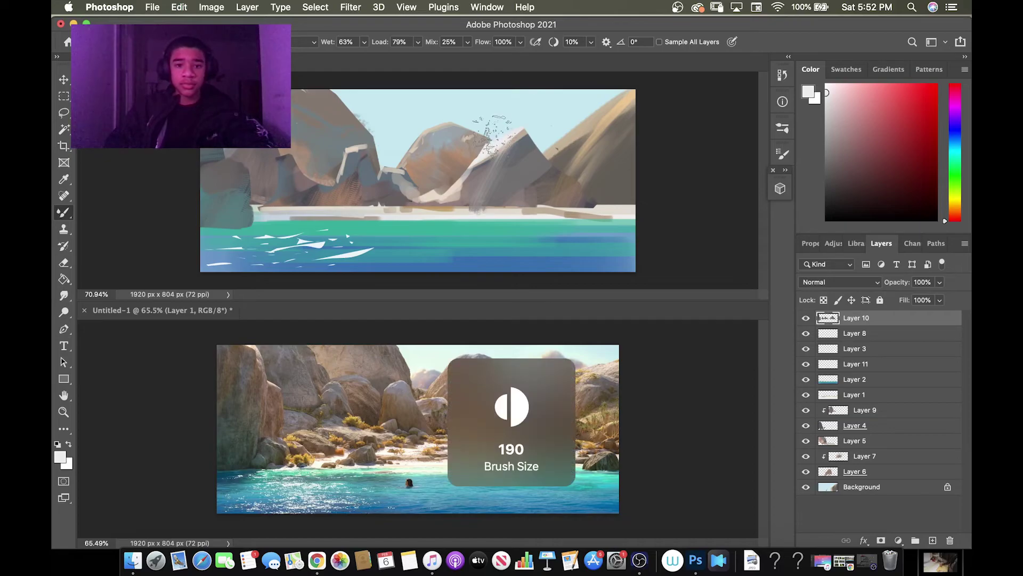
mouse_move(486, 146)
mouse_down()
mouse_move(507, 127)
mouse_move(504, 162)
mouse_move(462, 155)
mouse_move(518, 119)
mouse_up()
key(super+z)
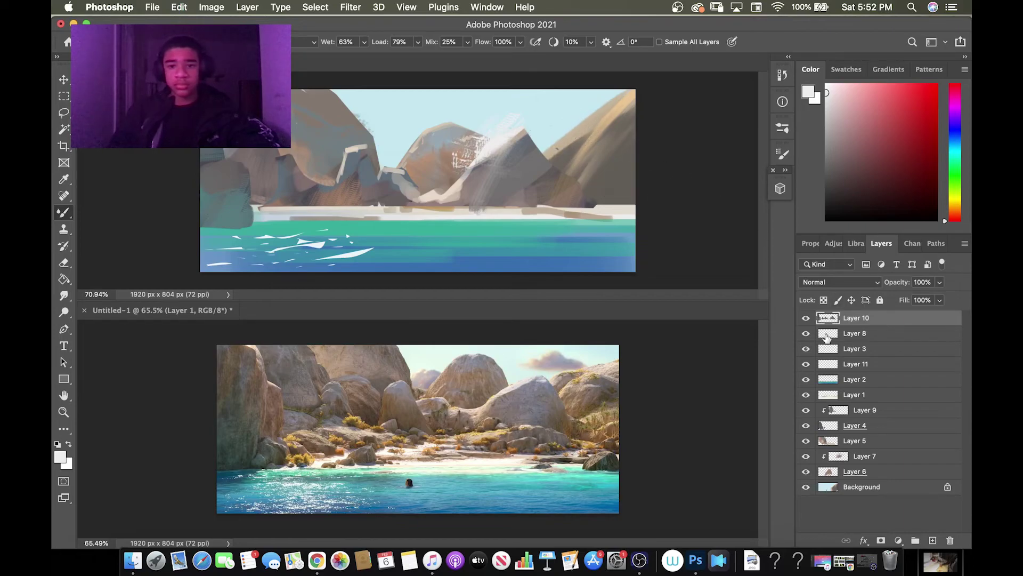
Sample the off-white of the shore, shrink the Mixer Brush and paint pale foam along the left part of the waterline.
alt+click(498, 229)
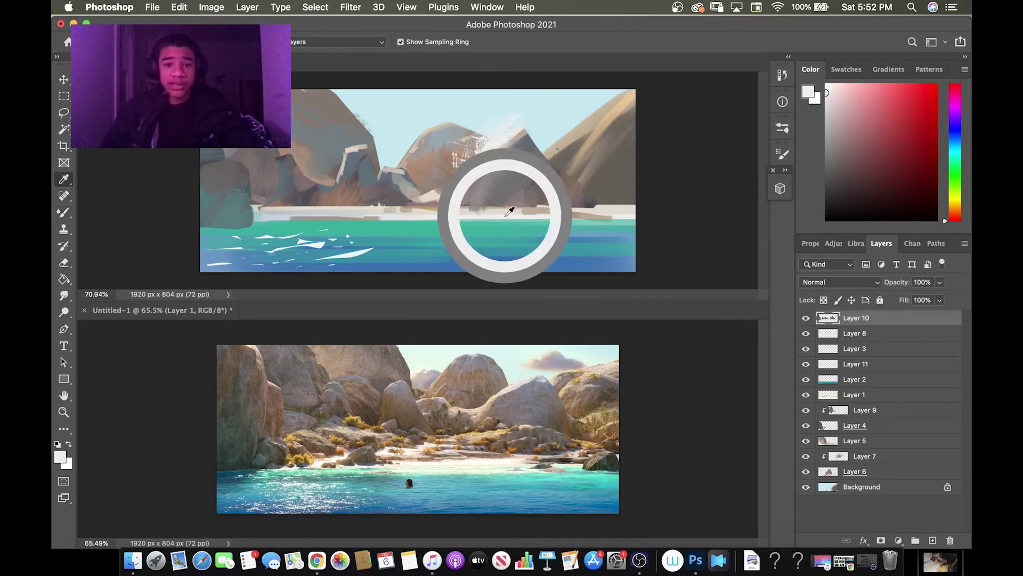
key([)
key([)
key([)
key([)
key([)
key([)
key([)
key([)
key([)
key([)
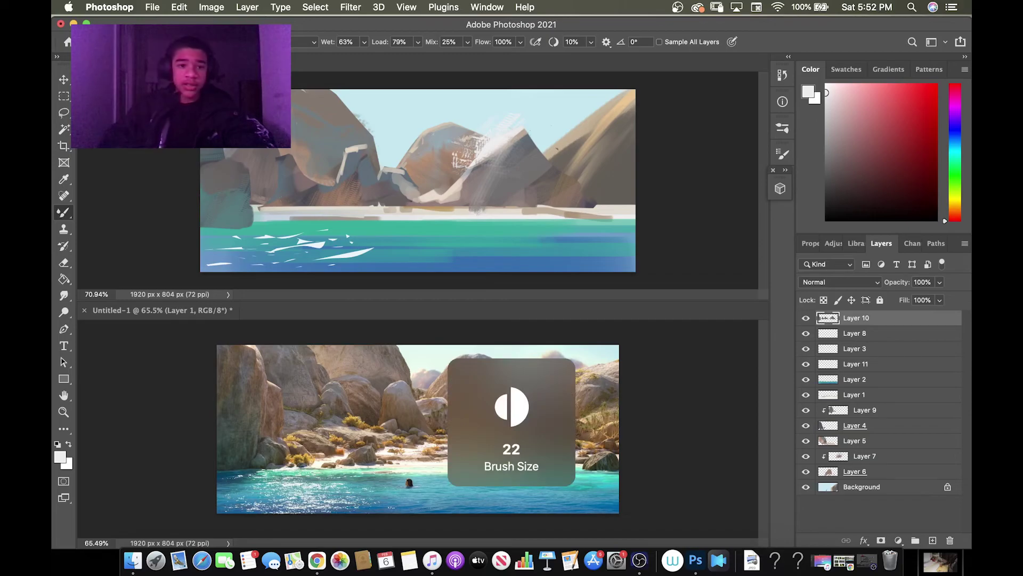
key(])
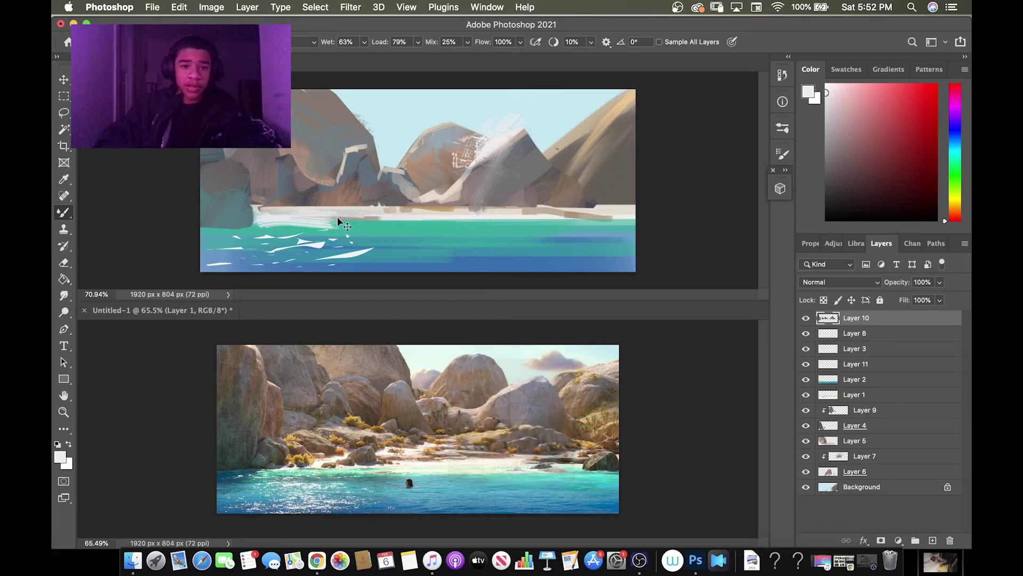